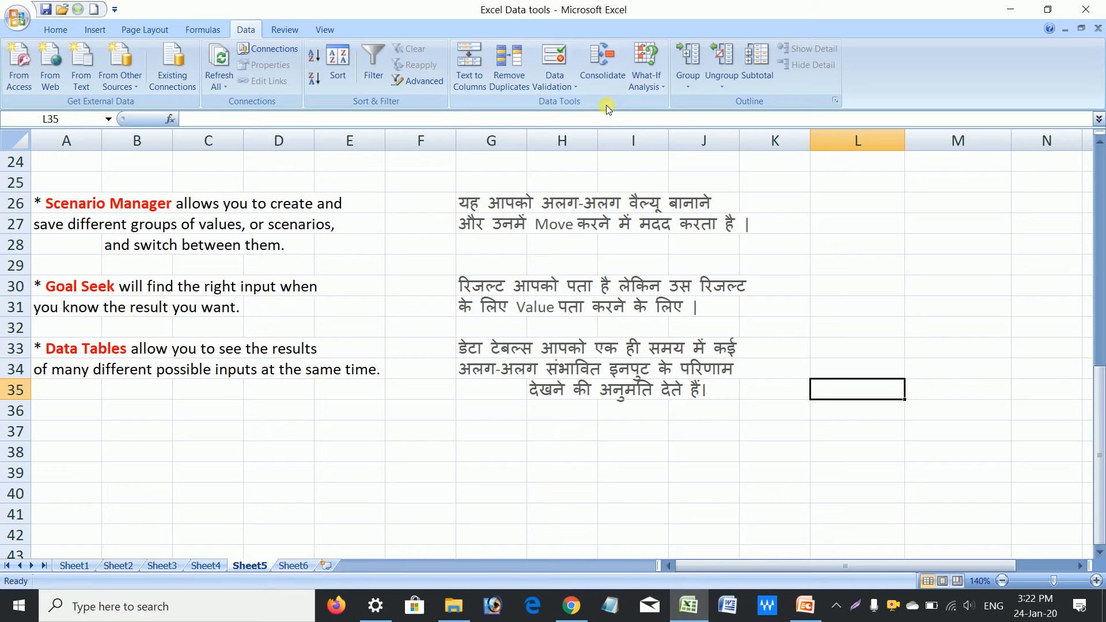
click(657, 82)
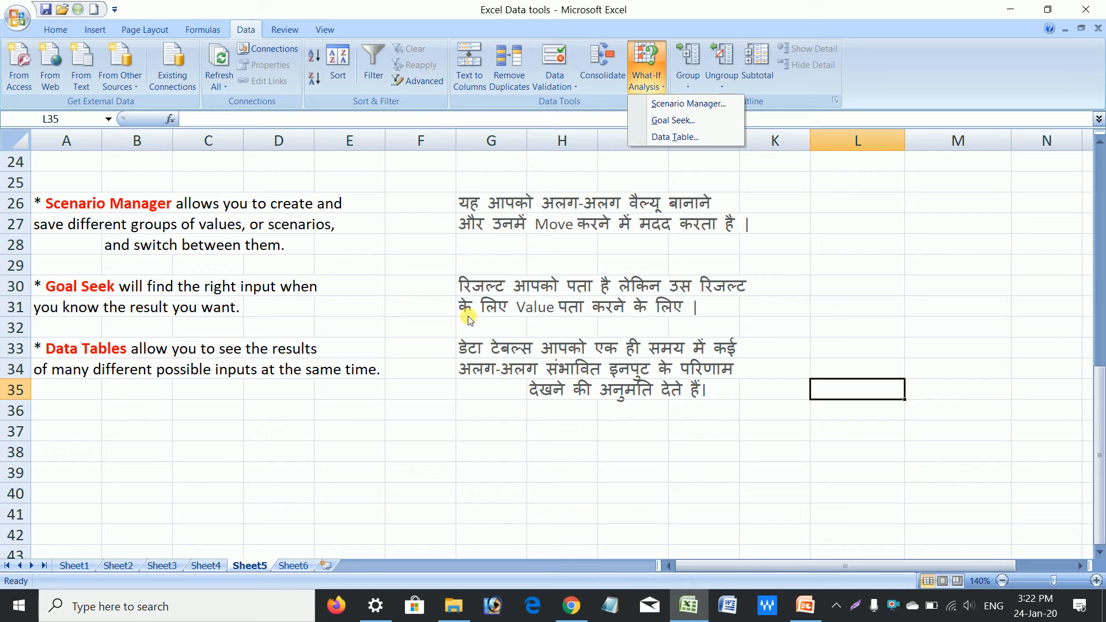
click(364, 481)
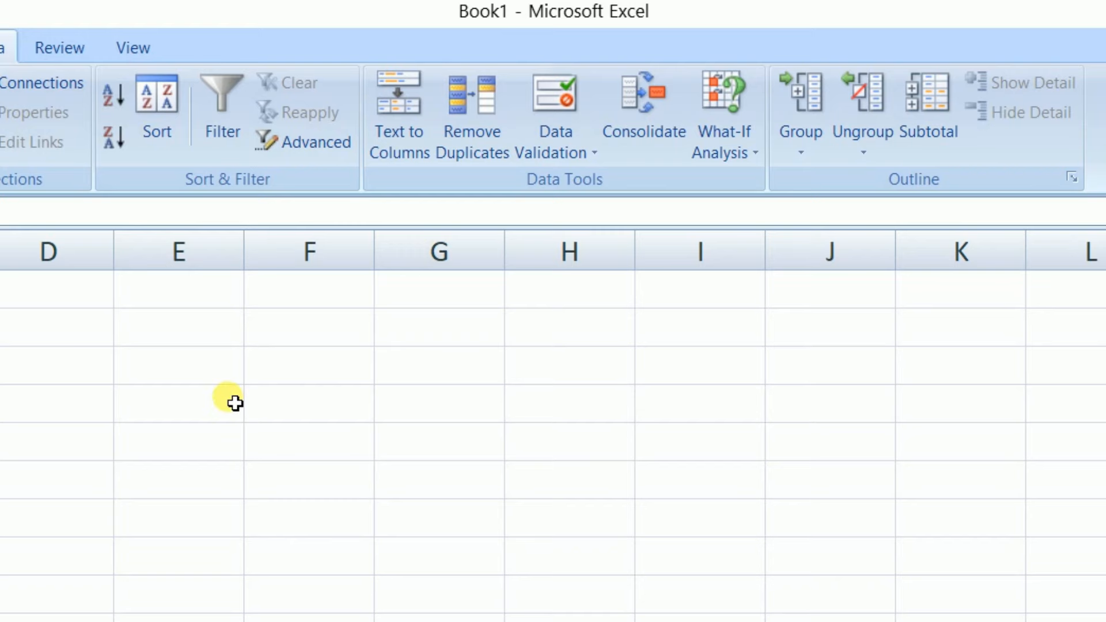
Enter the label "Computer book" in cell E2 of the blank sheet
click(217, 368)
click(195, 329)
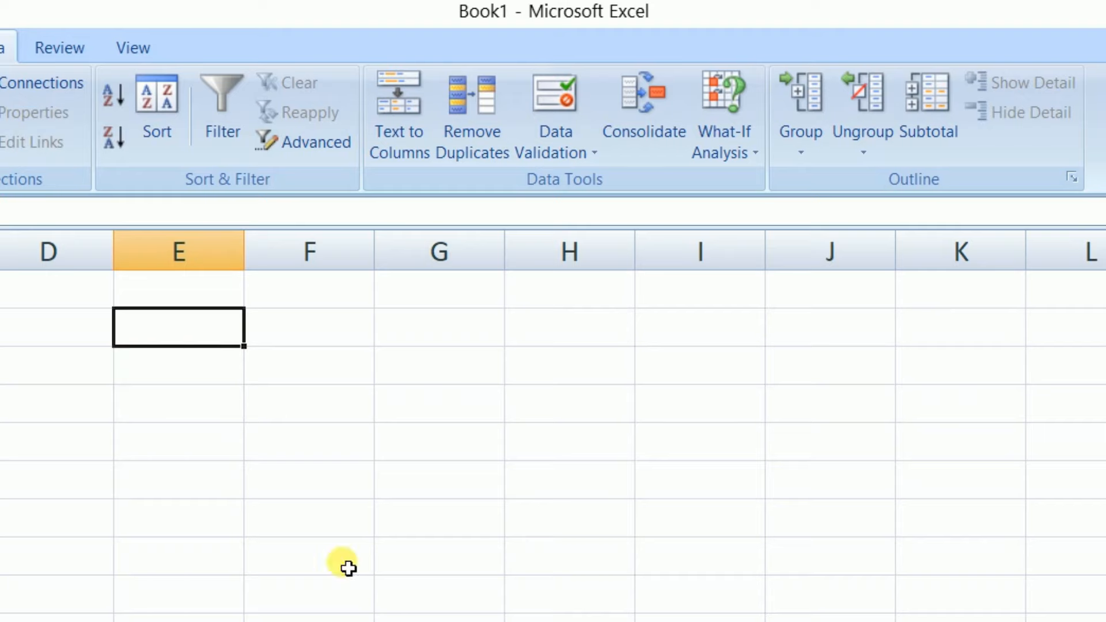
text(Compu)
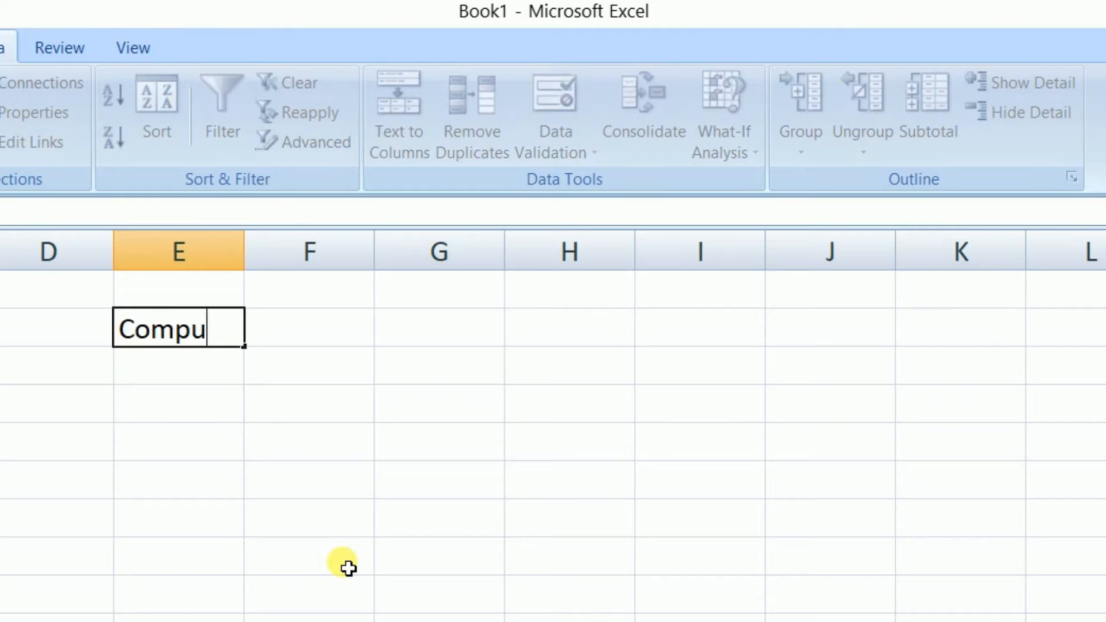
text(ter book)
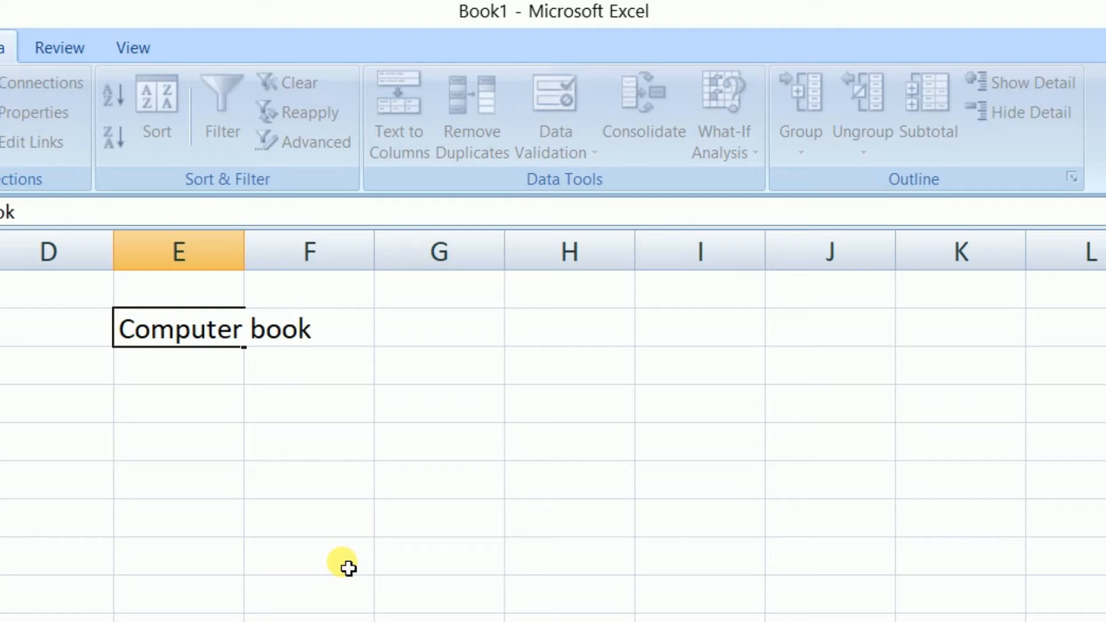
click(266, 426)
click(206, 337)
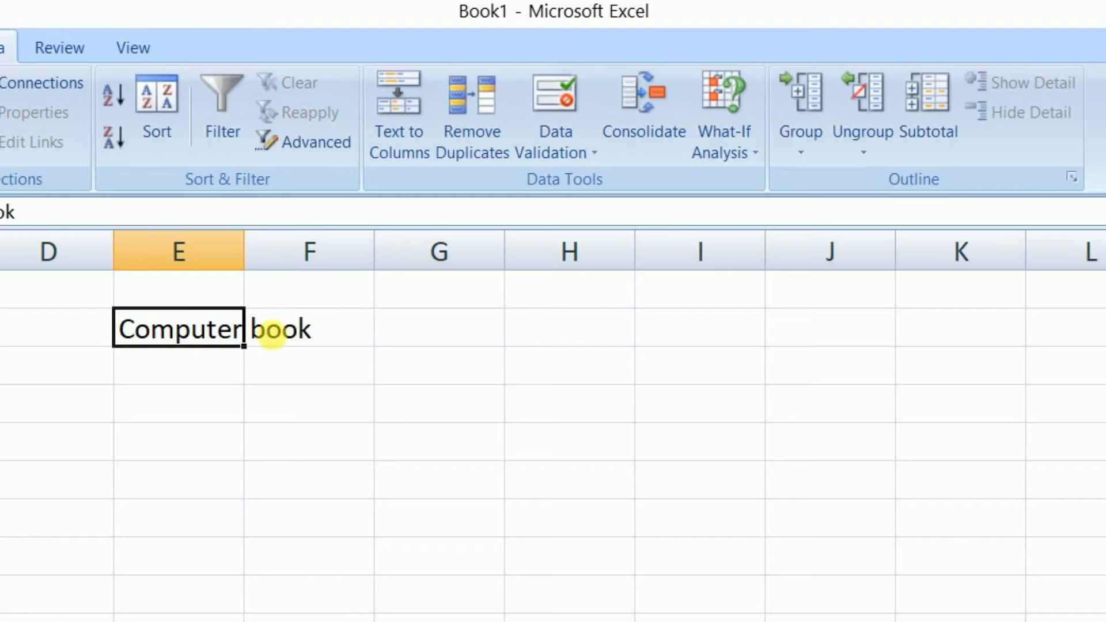
Enter the title "Basic computer book" in cell G2, beside the "Computer book" label
click(383, 330)
click(329, 208)
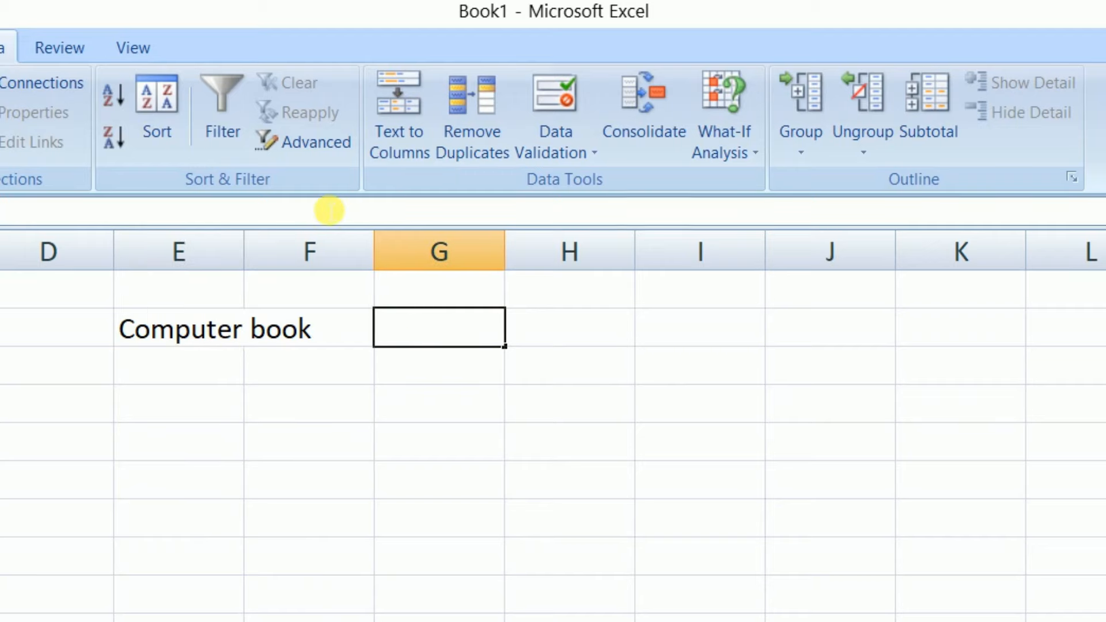
text(Basi)
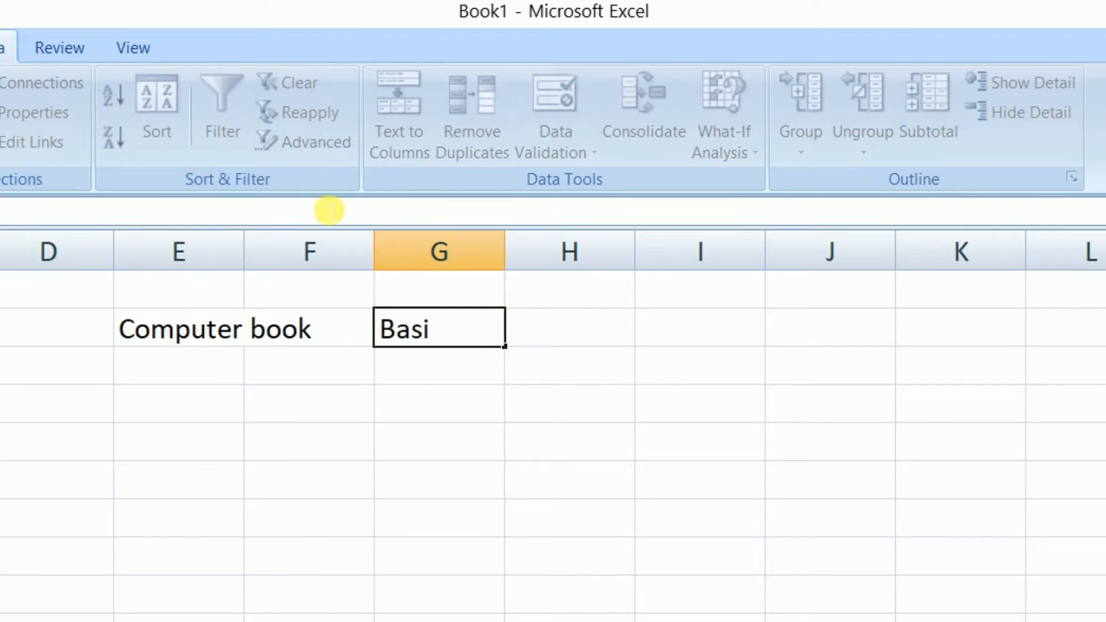
text(c comp)
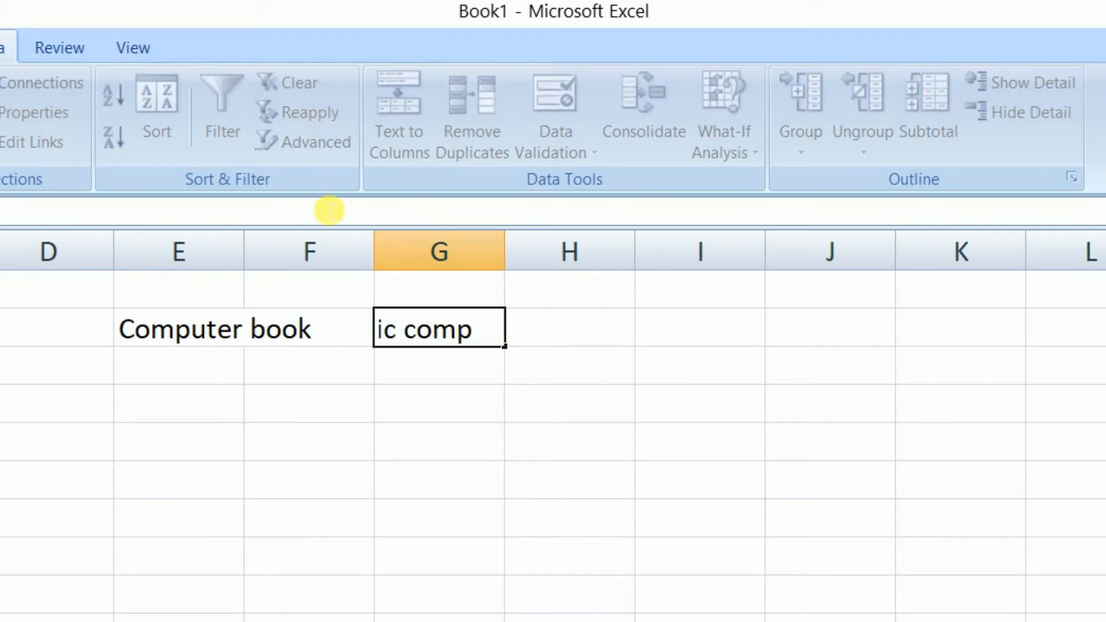
text(uter book)
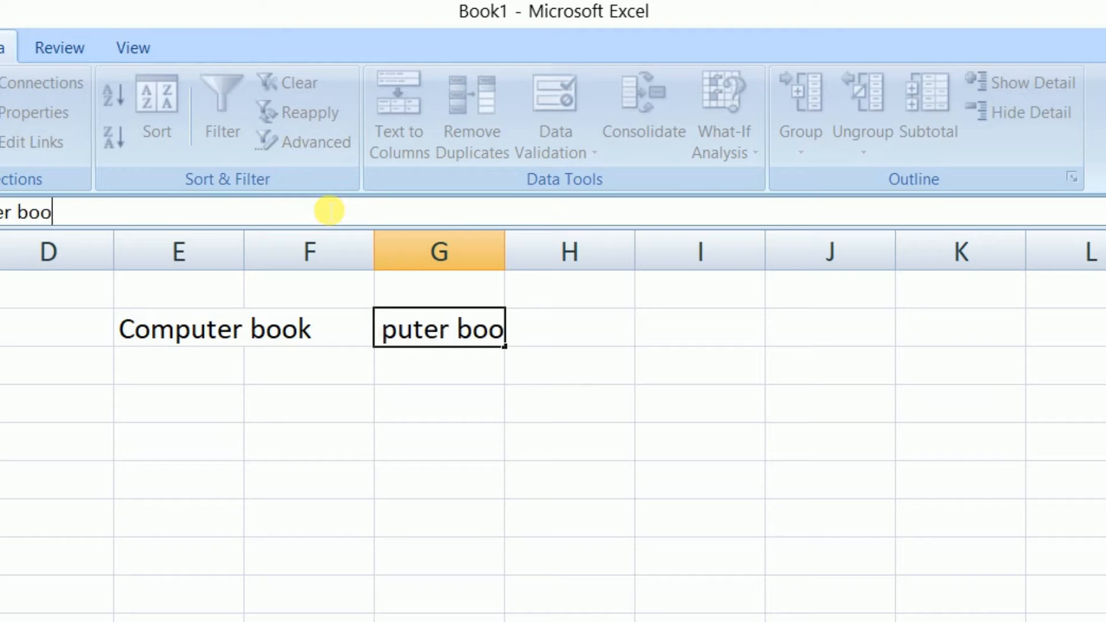
key(Return)
click(510, 353)
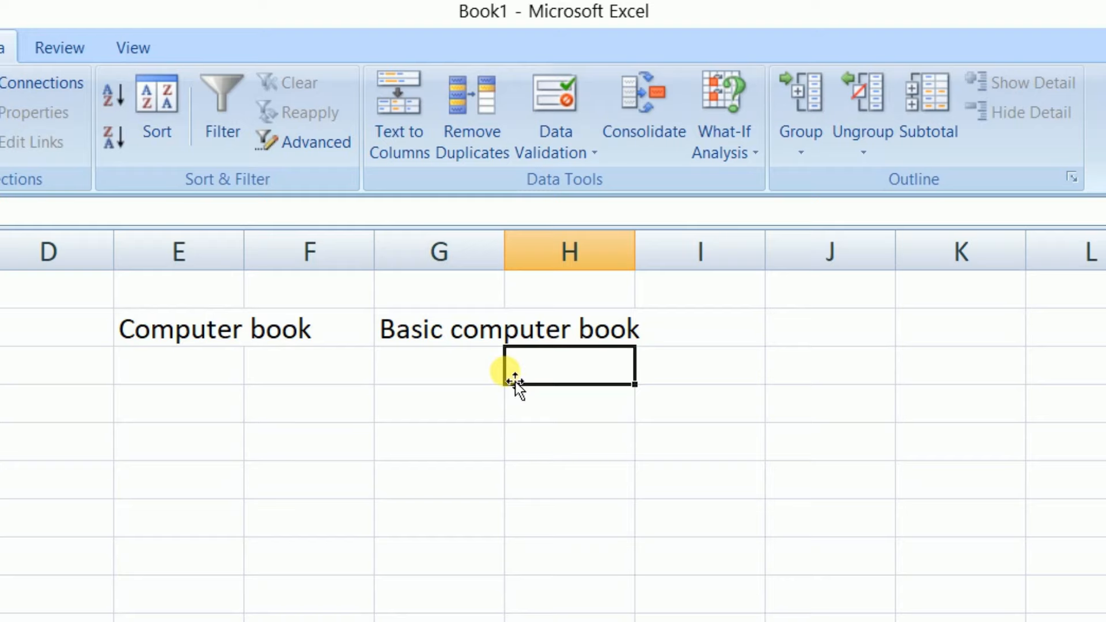
Add a "Price" label in F4 with the value 100 in G4
click(331, 418)
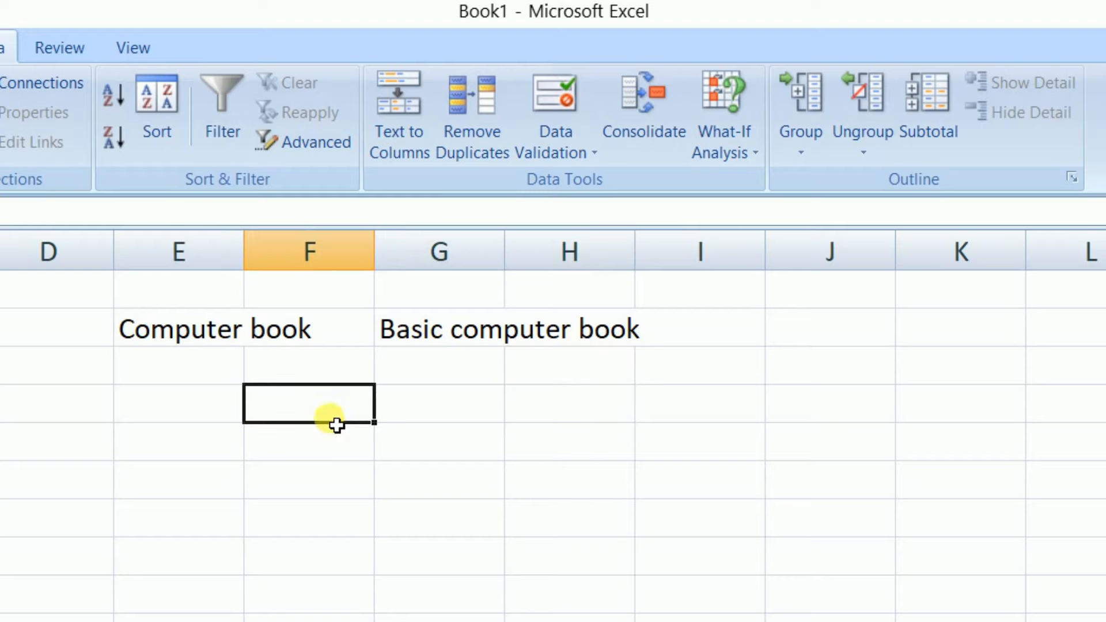
text(Price)
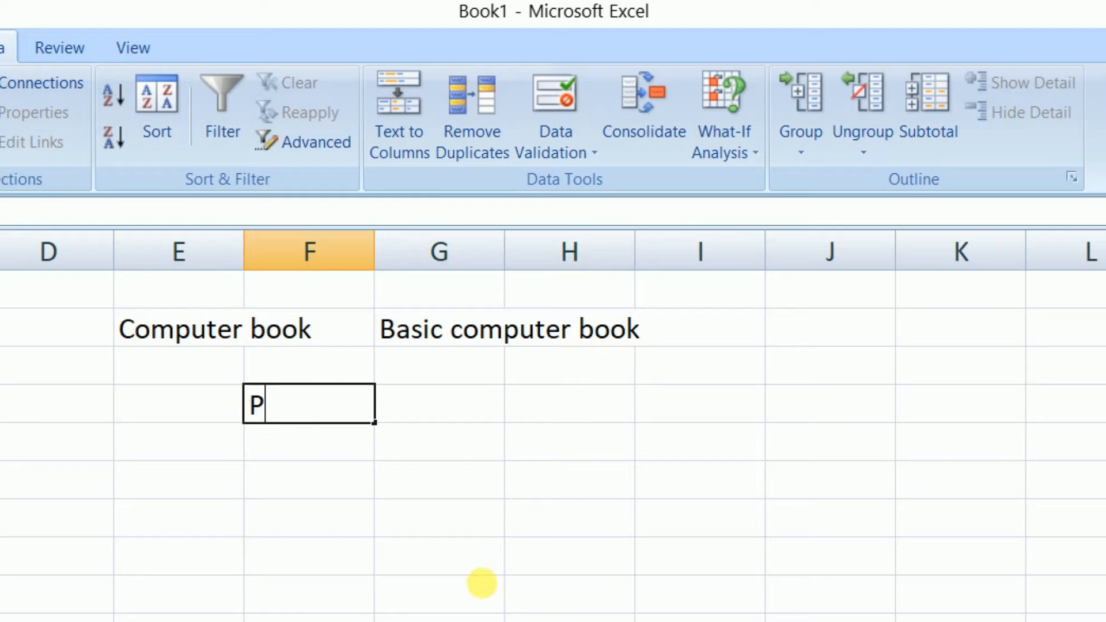
key(Return)
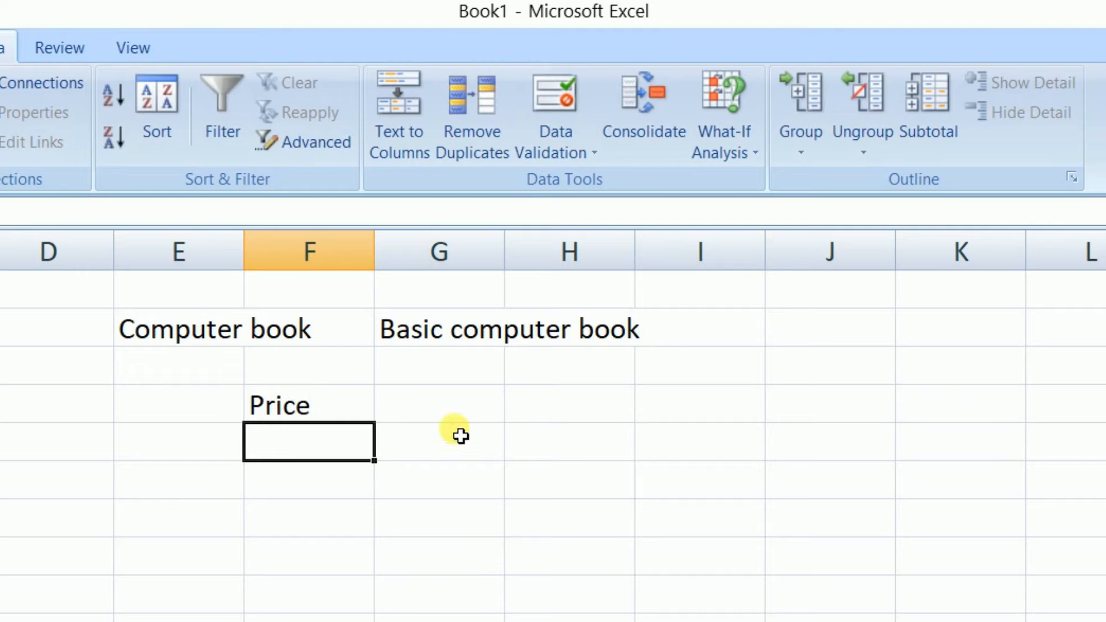
click(455, 419)
text(100)
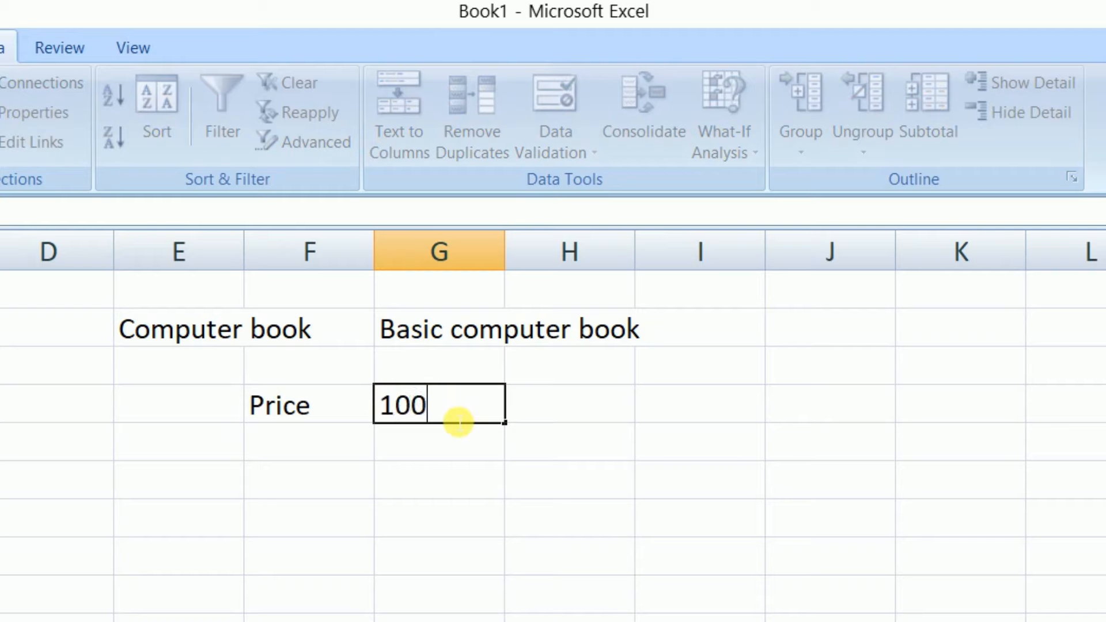
key(Return)
Add a "QTY" label in F5 with the value 400 in G5
click(323, 441)
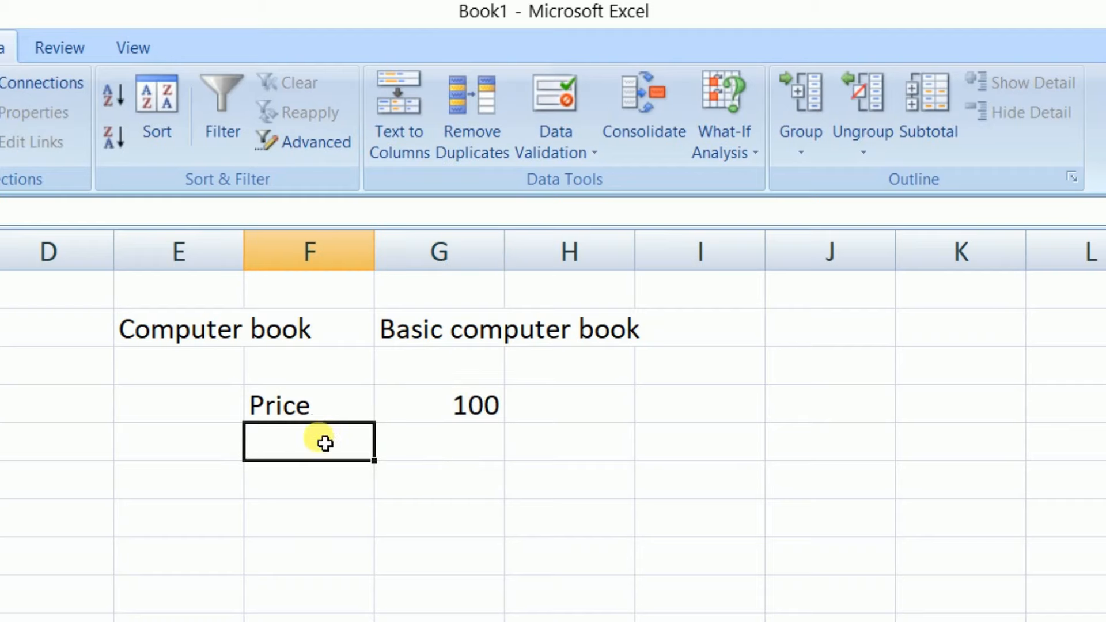
text(QTY)
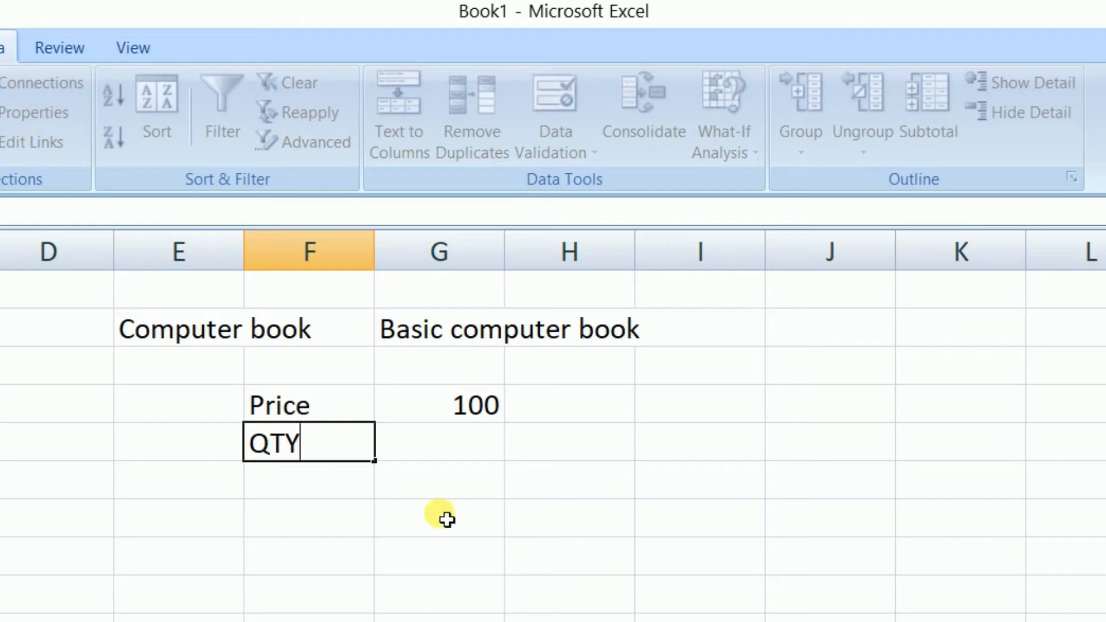
click(452, 448)
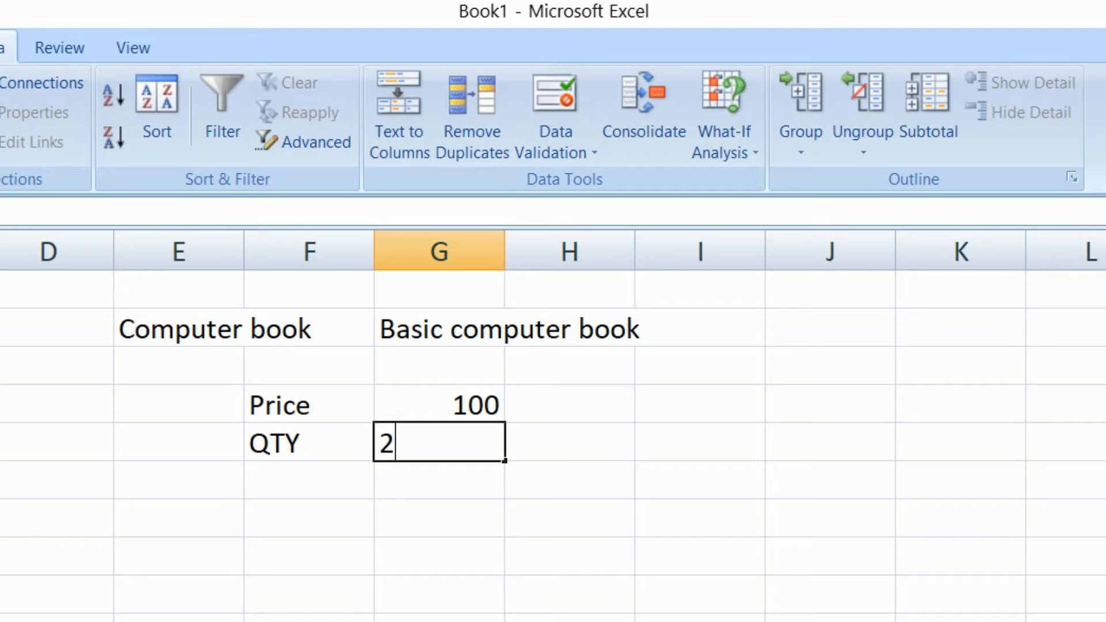
text(210)
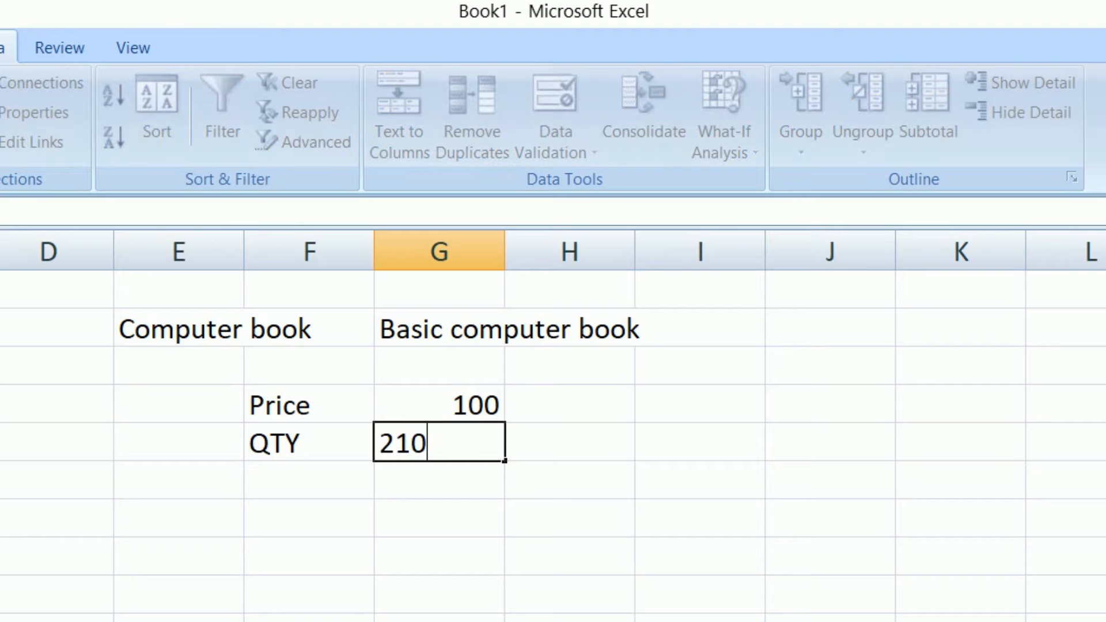
key(BackSpace)
key(BackSpace)
key(BackSpace)
text(400)
key(Return)
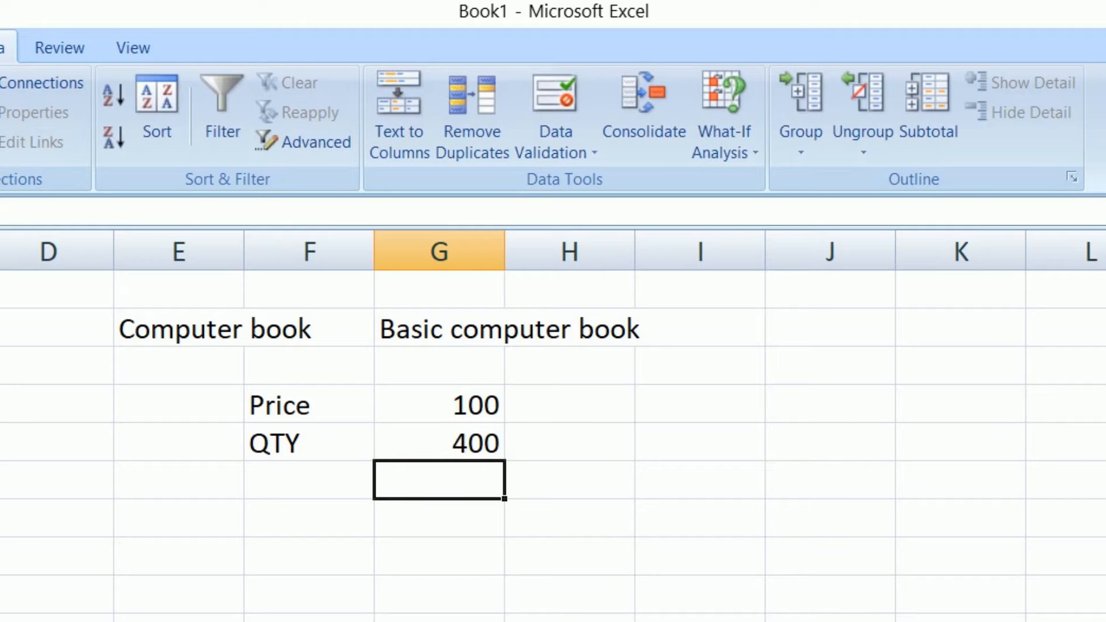
Enter the label "Total" in cell F6, below the QTY label
click(301, 489)
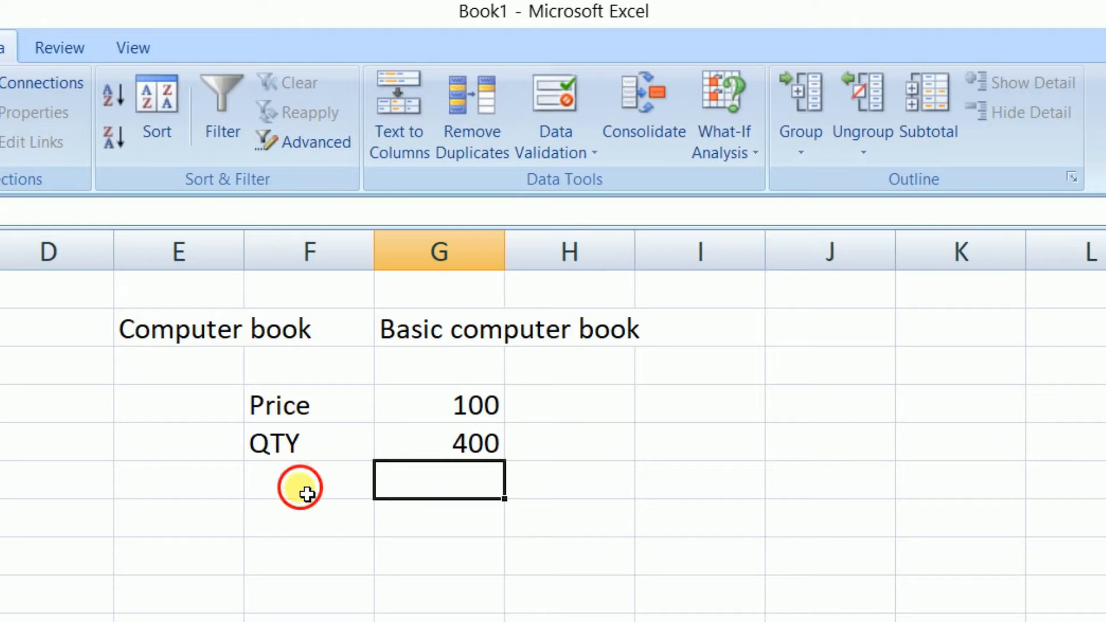
click(439, 493)
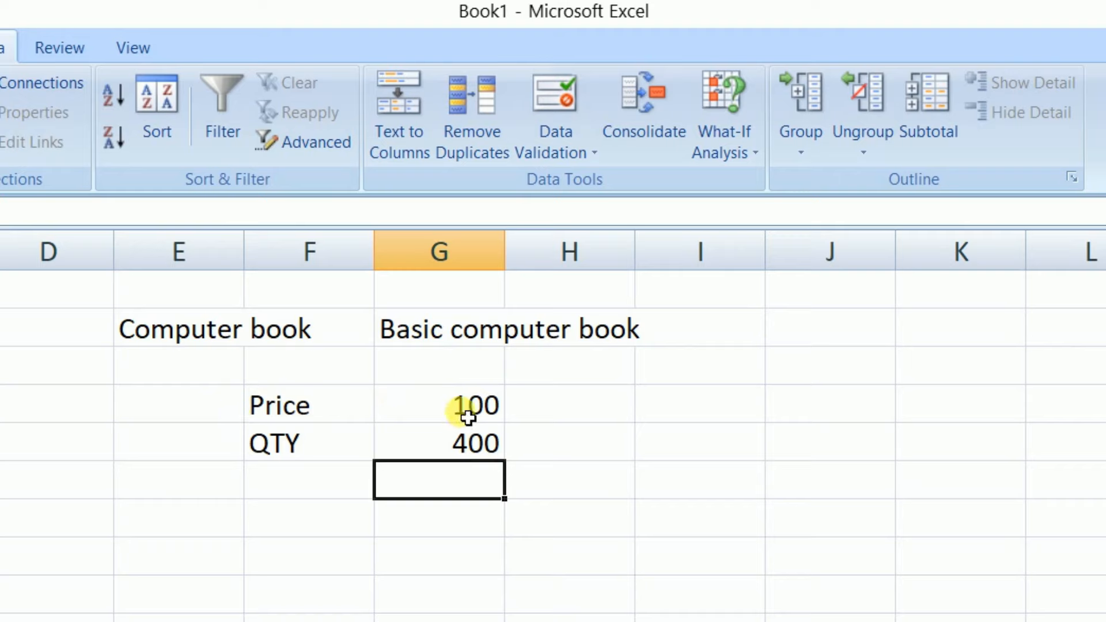
click(469, 444)
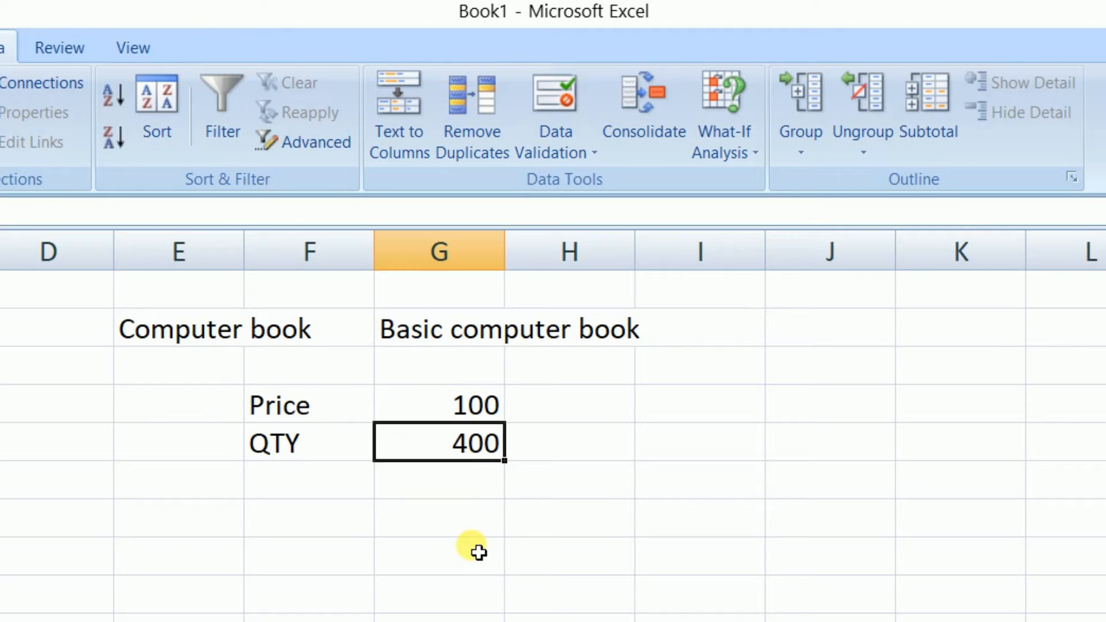
click(318, 477)
text(tO)
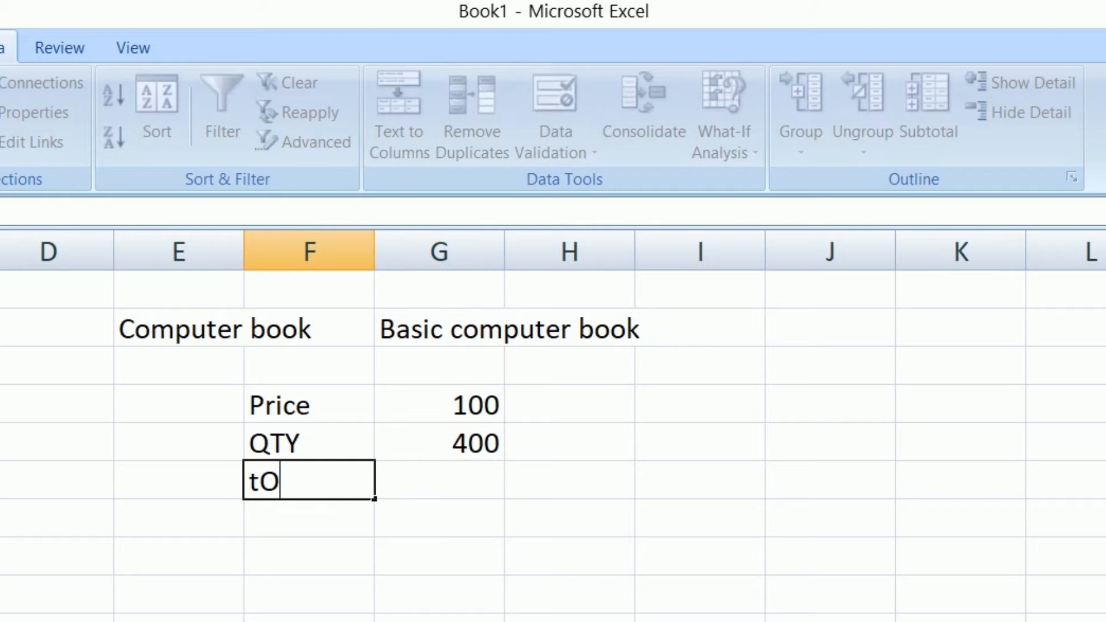
key(BackSpace)
key(BackSpace)
text(Total)
key(Tab)
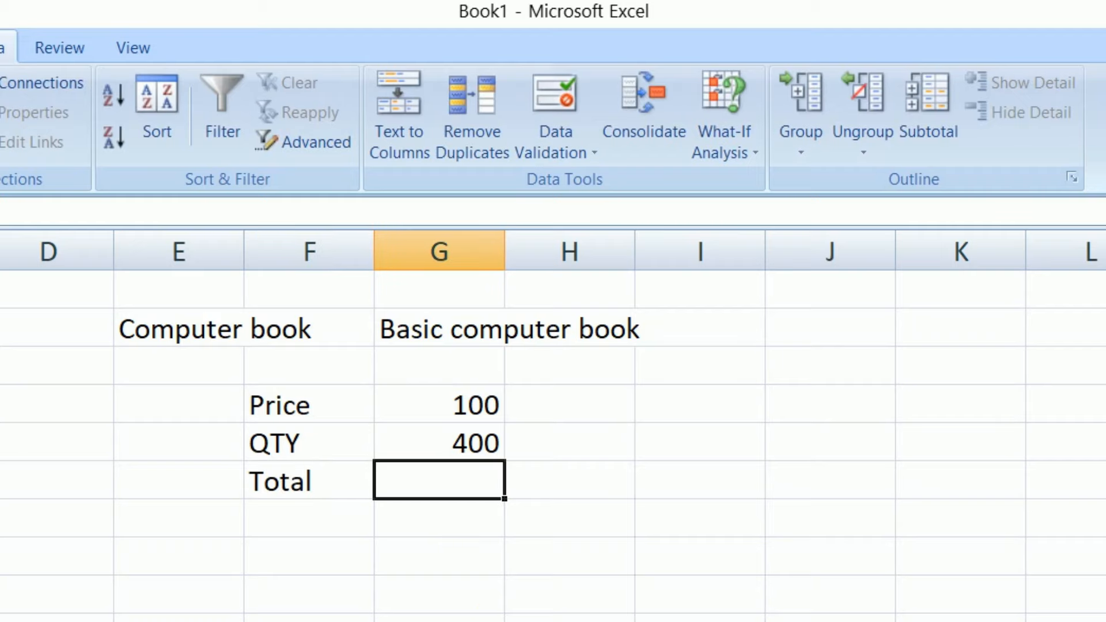
Calculate the total in G6 by multiplying price and quantity with the formula =G4*G5
text(=)
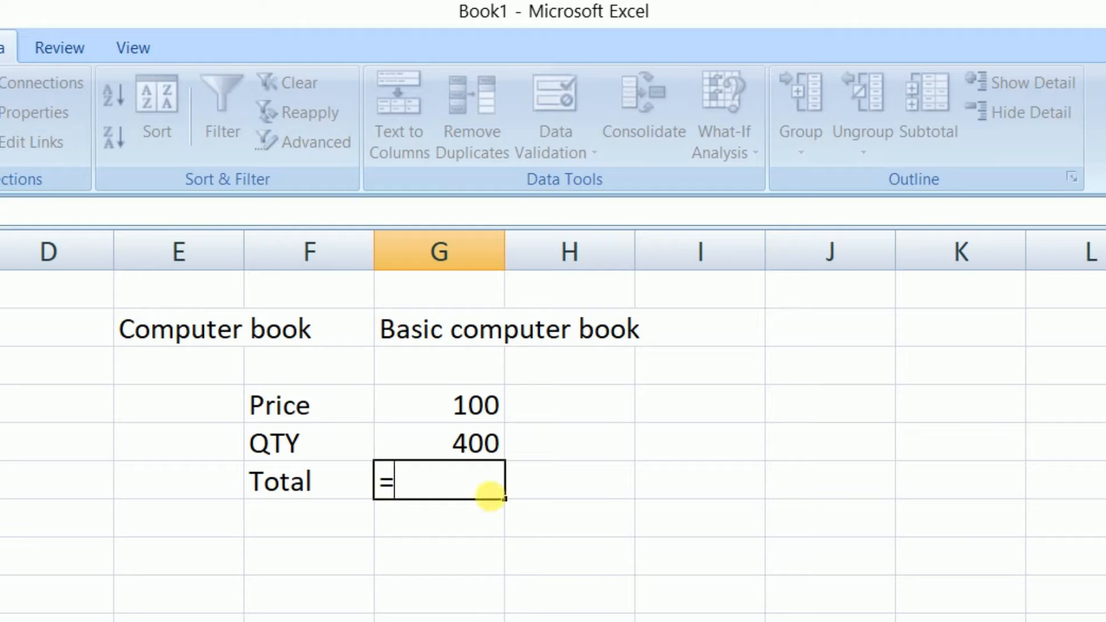
click(450, 399)
text(*)
click(465, 437)
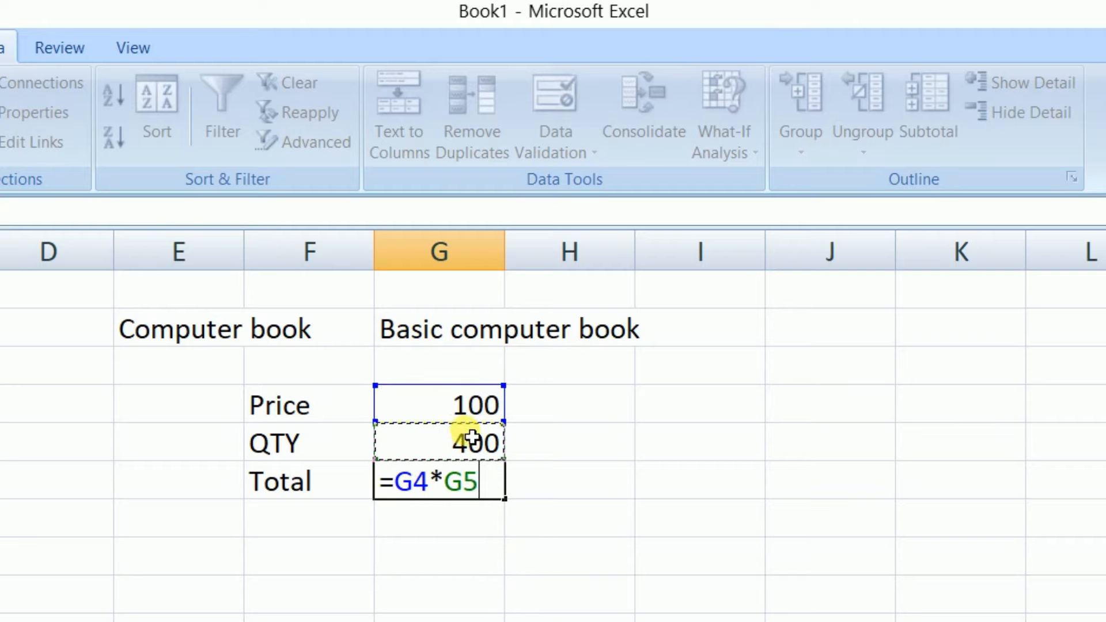
click(309, 517)
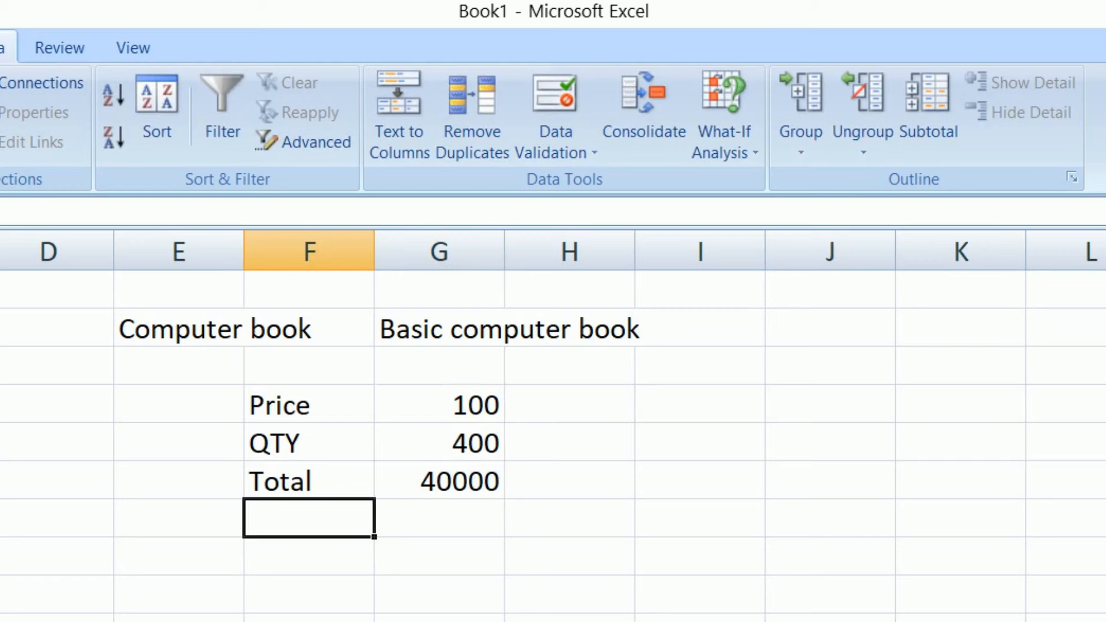
click(469, 482)
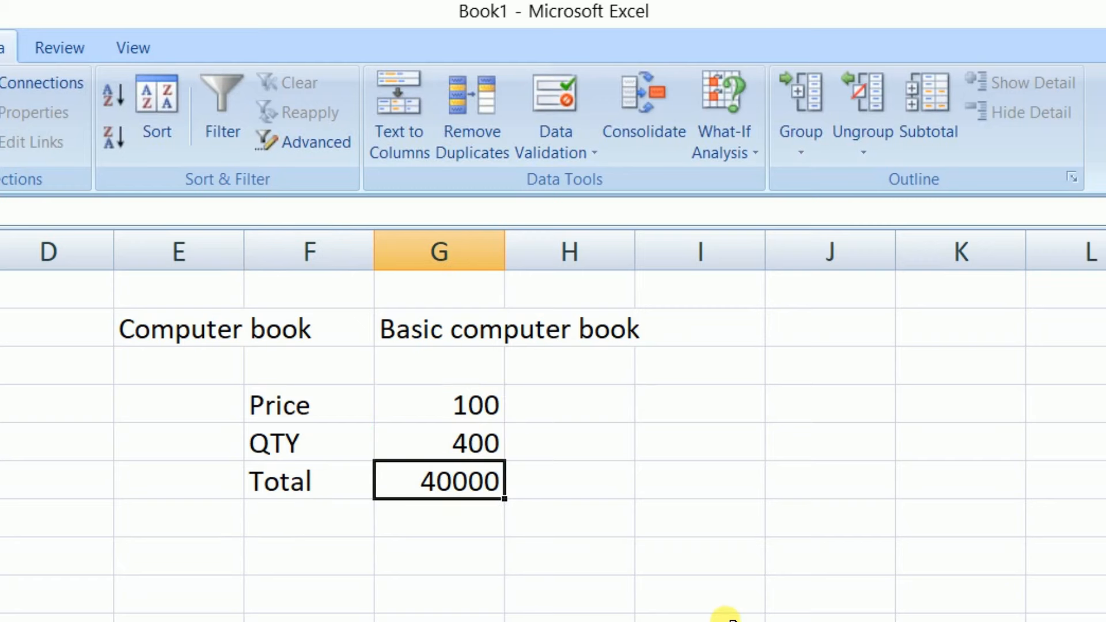
Set the quantity in G5 to 50
click(483, 439)
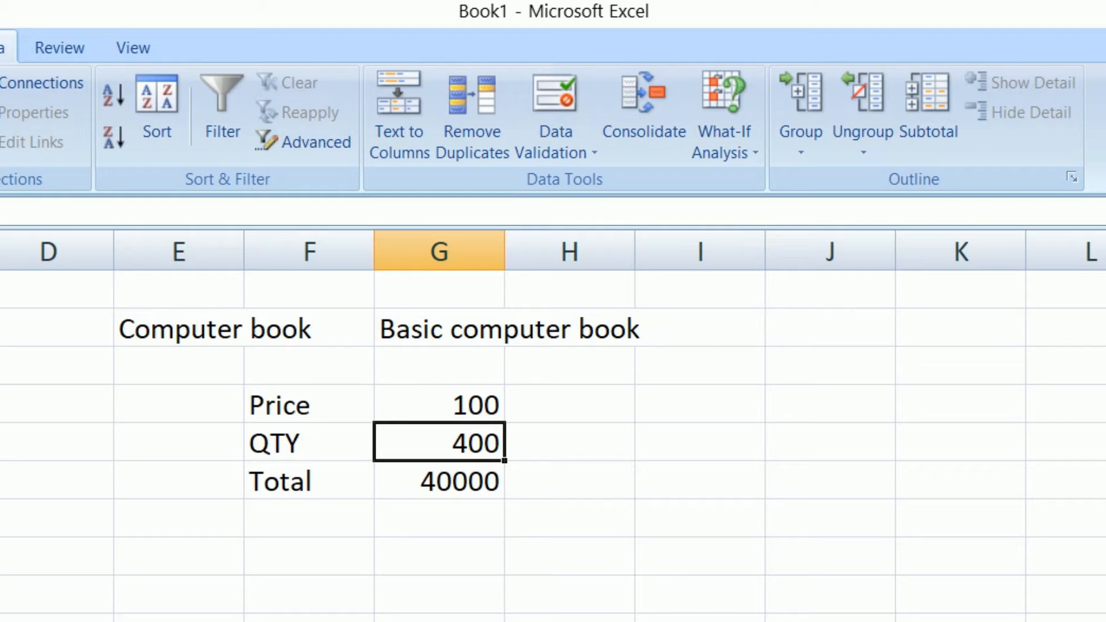
text(50)
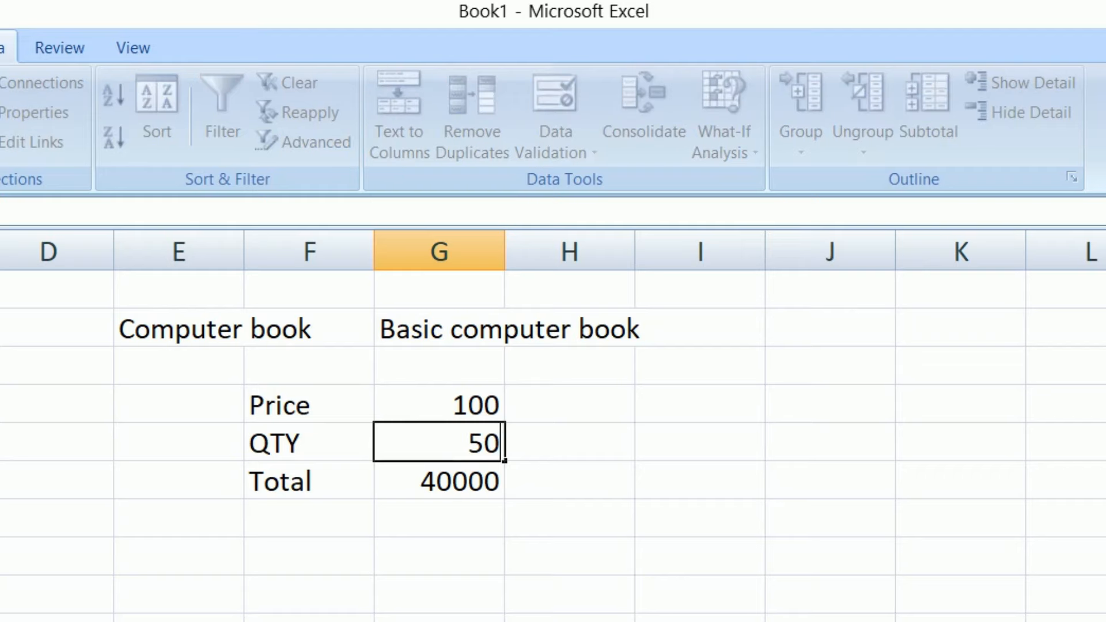
key(Return)
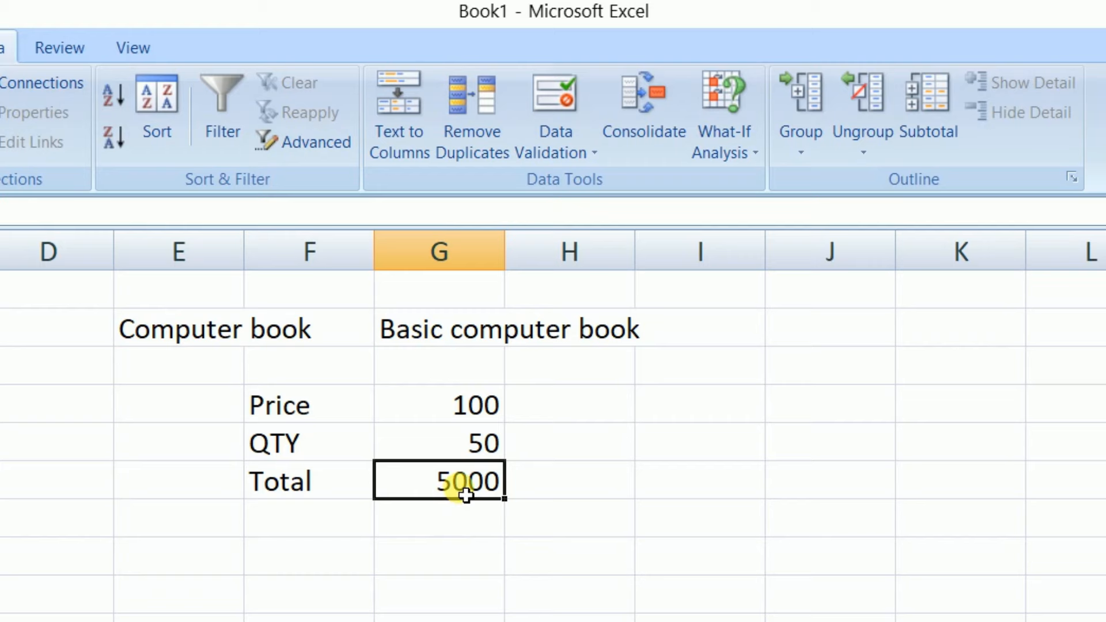
key(Up)
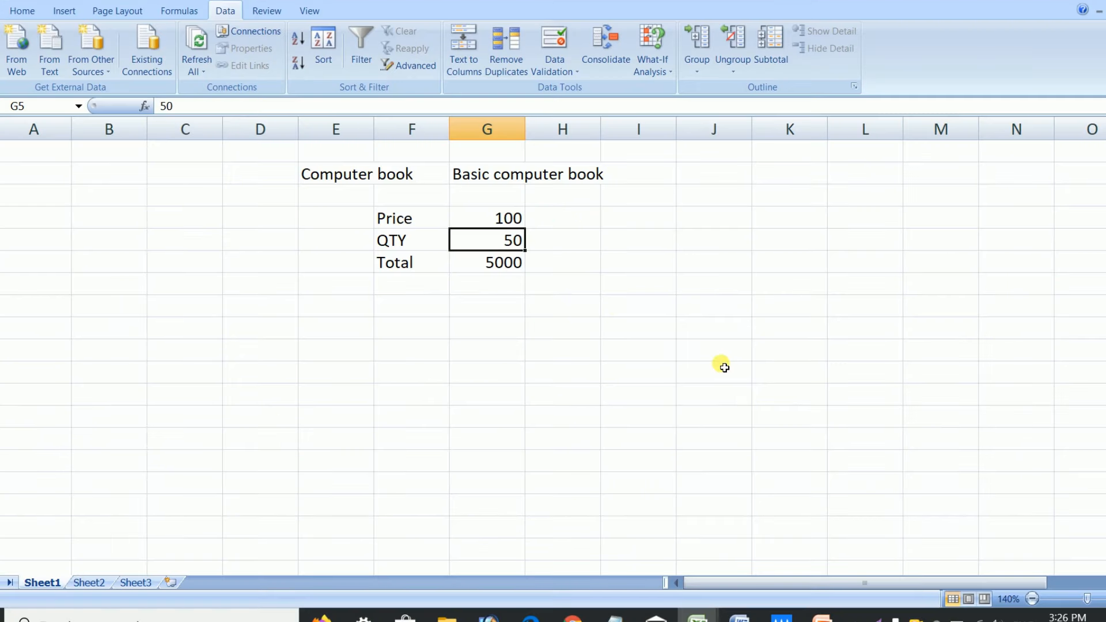
text(50)
key(Return)
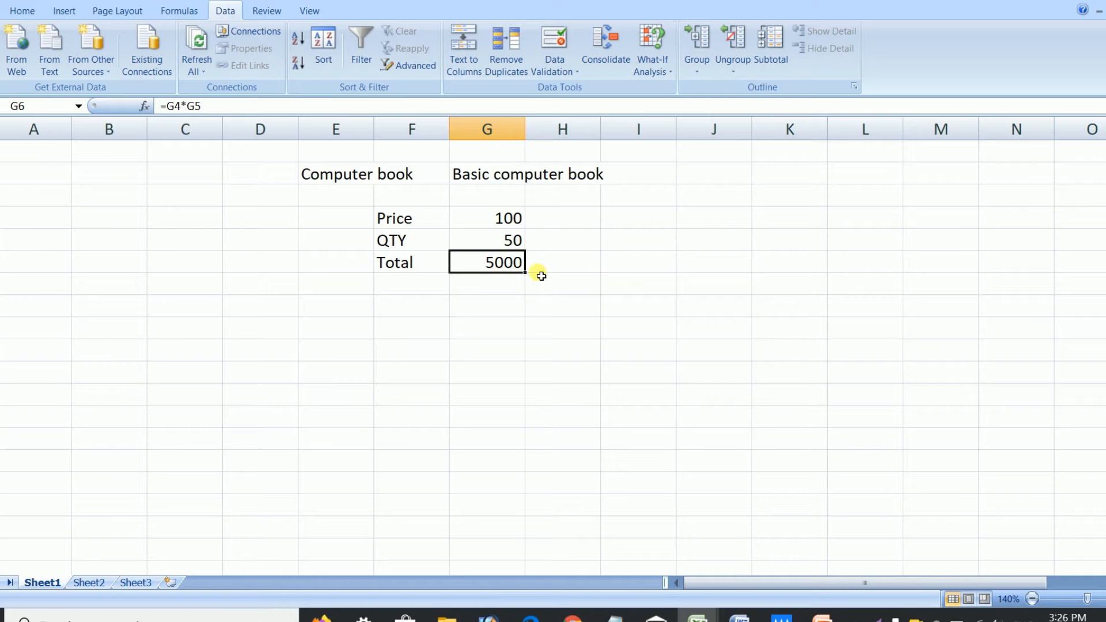
click(540, 328)
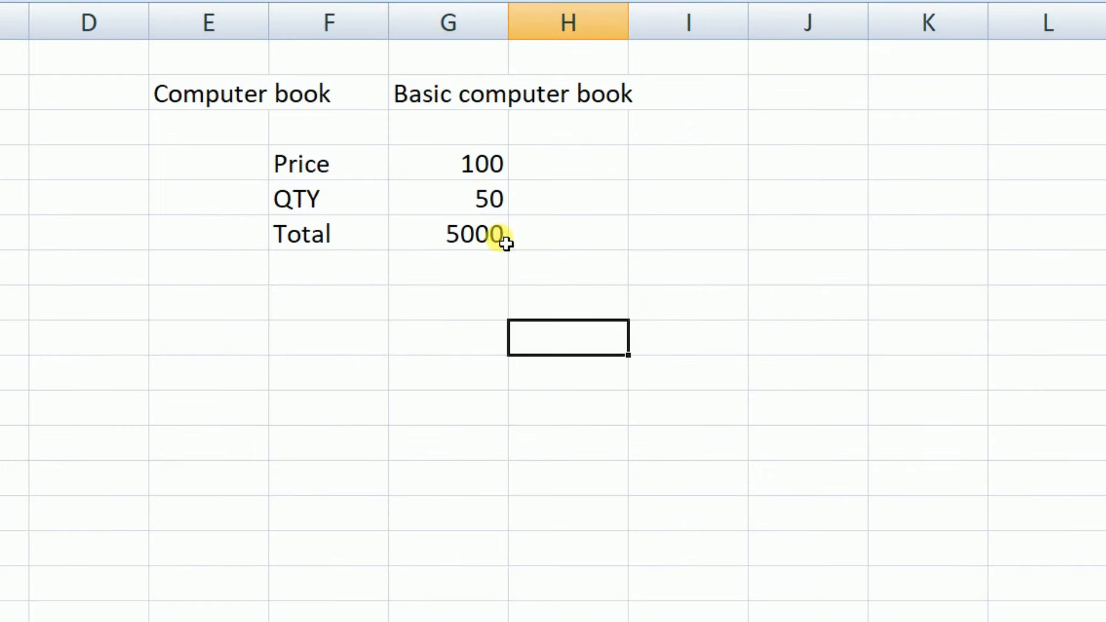
Enter 5000 in cell B8, away from the book table
click(486, 196)
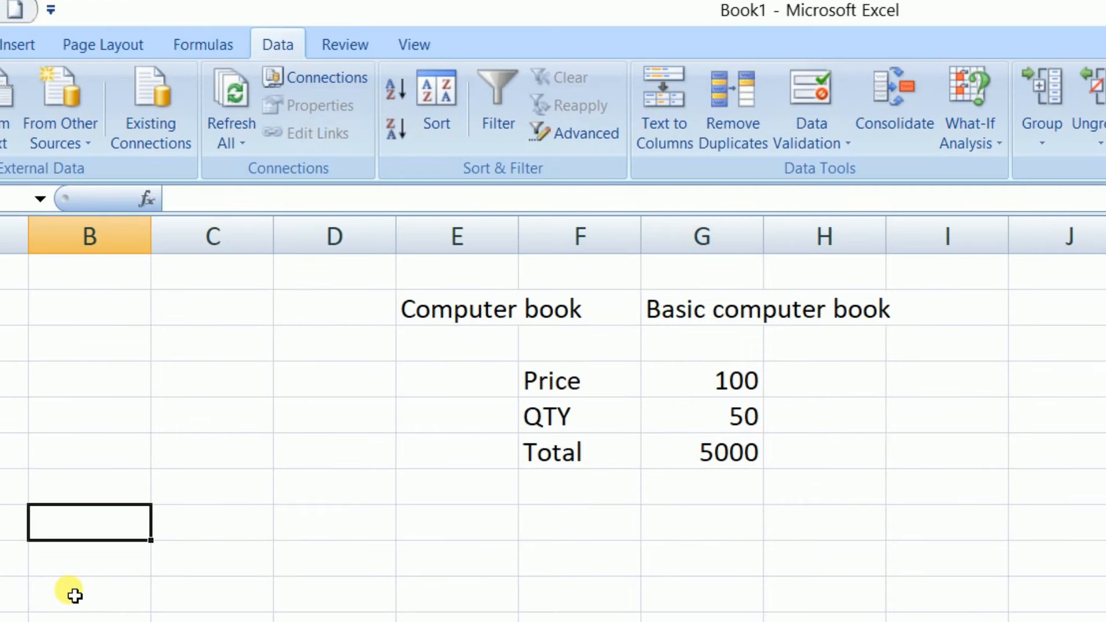
text(5000)
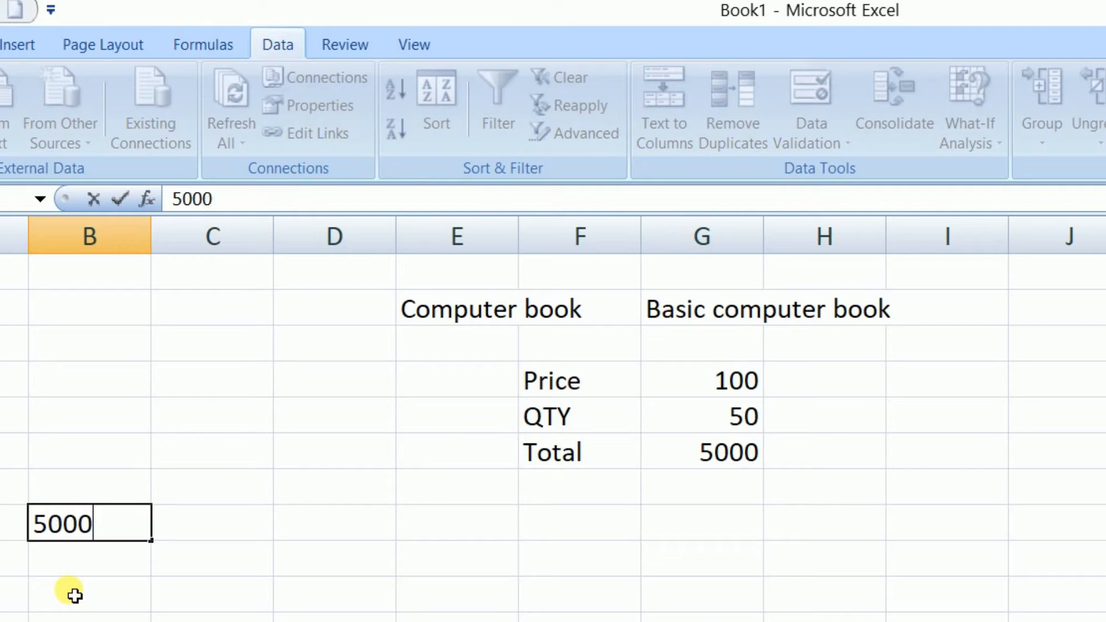
key(Return)
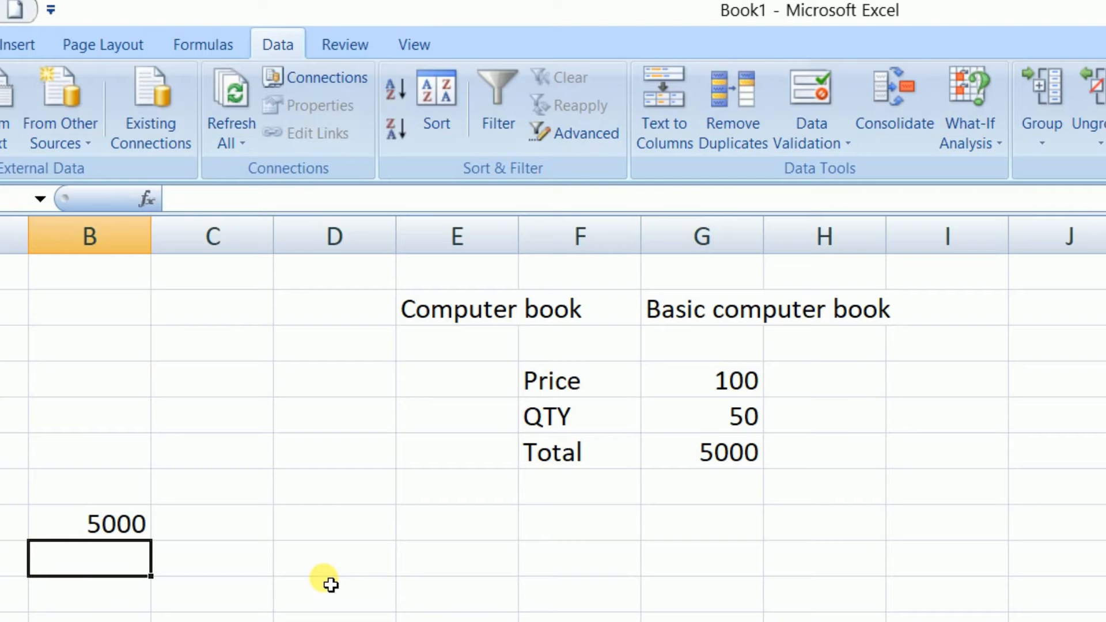
Set the target amount in cell B8 to 10000
click(116, 524)
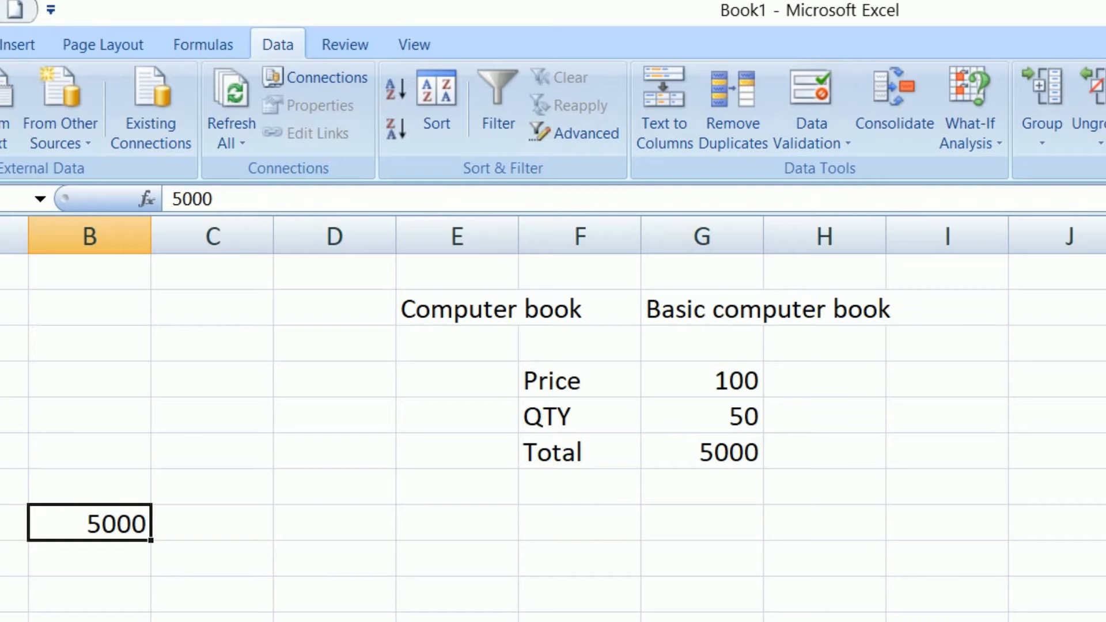
text(100)
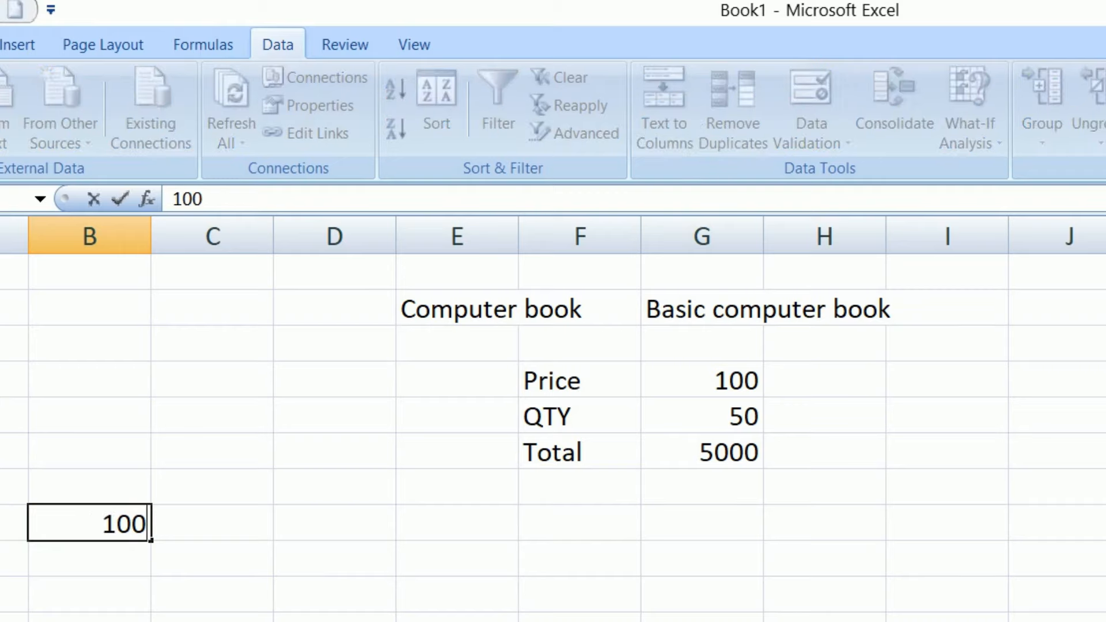
text(00)
key(Return)
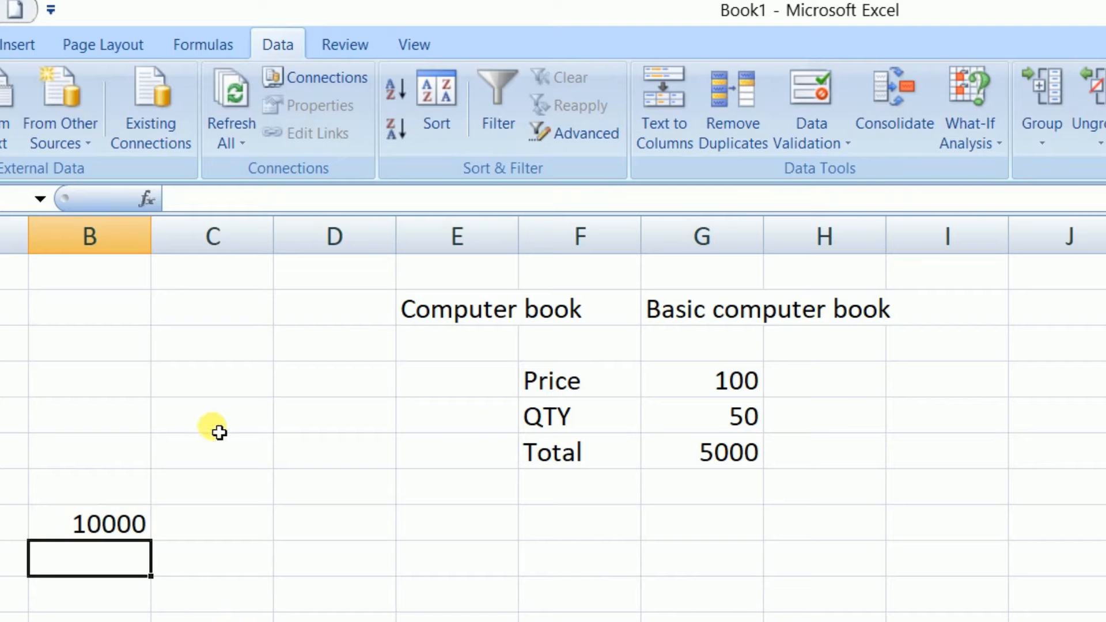
Format the amount in B8 with a thousands comma and no decimal places
click(132, 526)
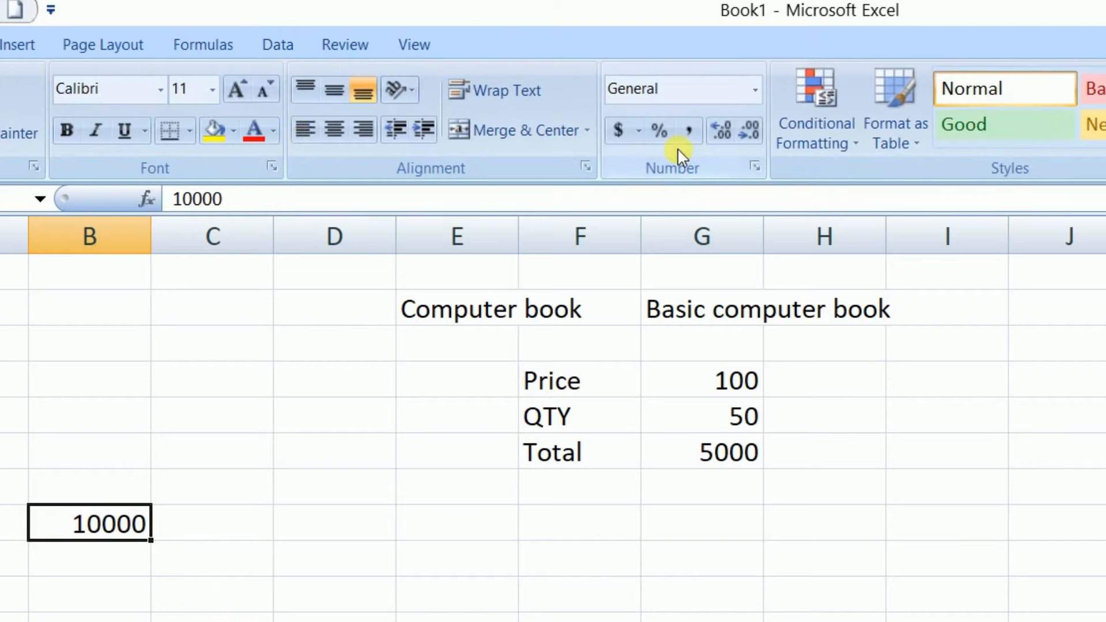
click(688, 130)
click(749, 130)
click(749, 130)
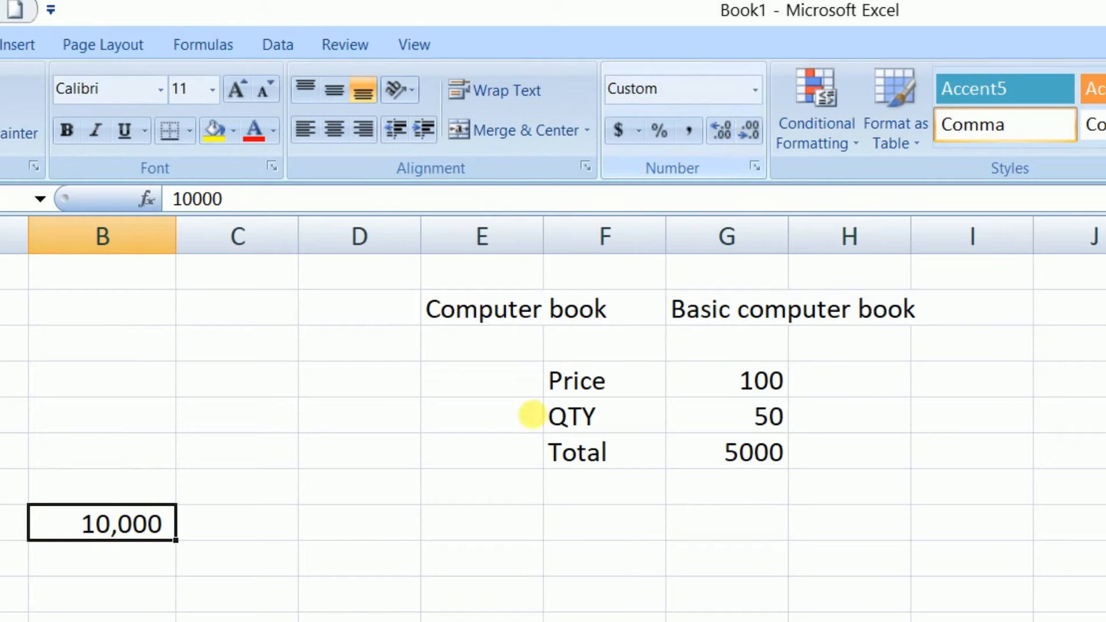
click(361, 552)
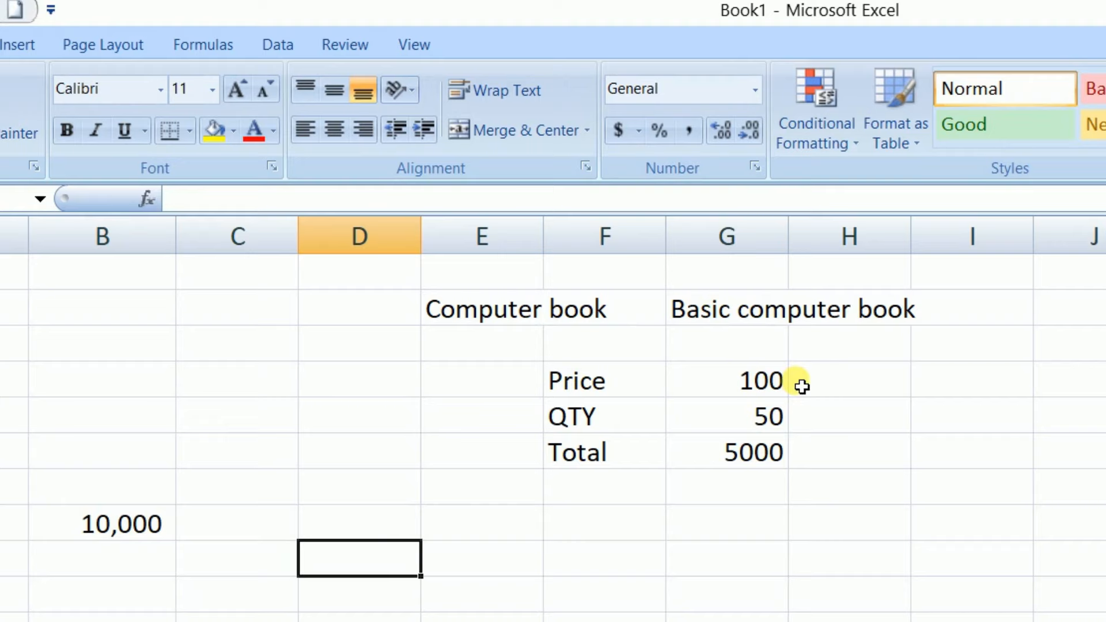
Open the Goal Seek what-if tool with the total in G6 as the set cell
click(115, 524)
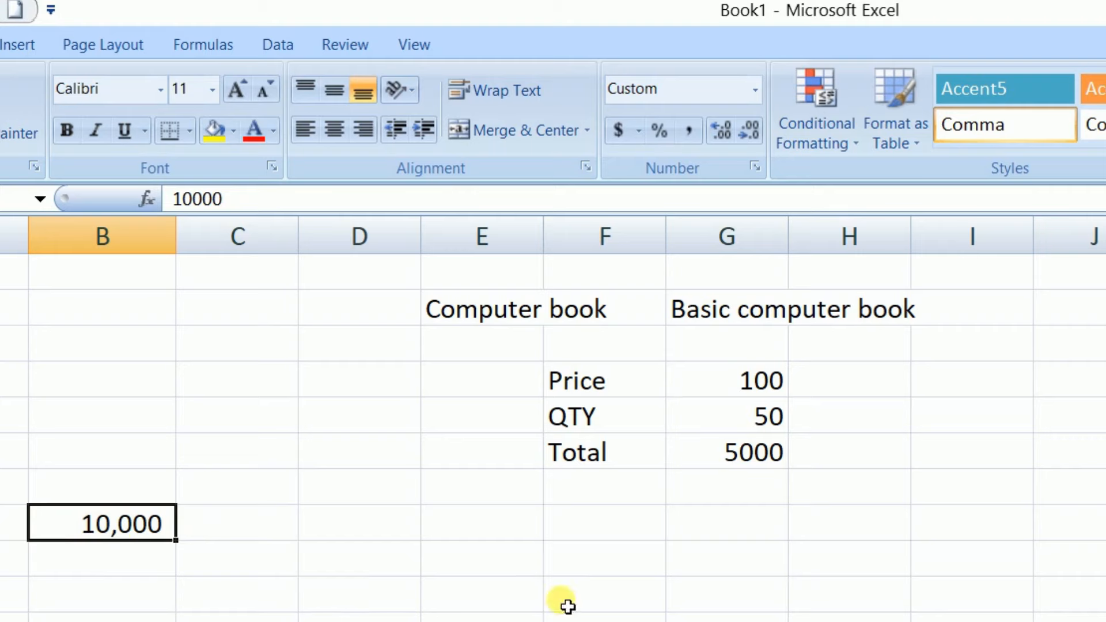
click(279, 46)
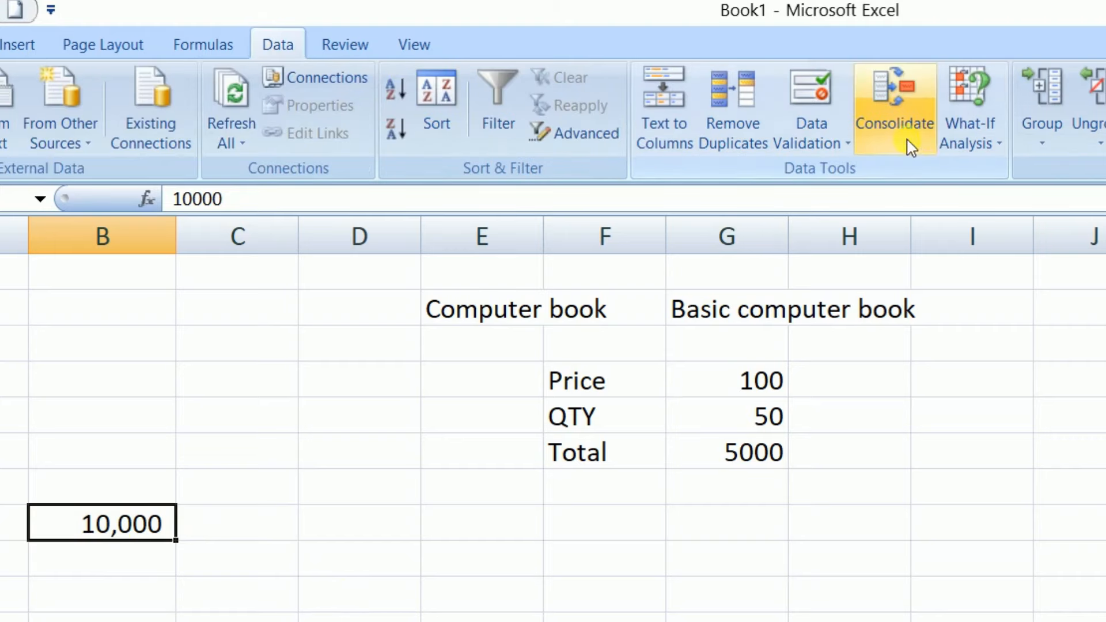
click(987, 126)
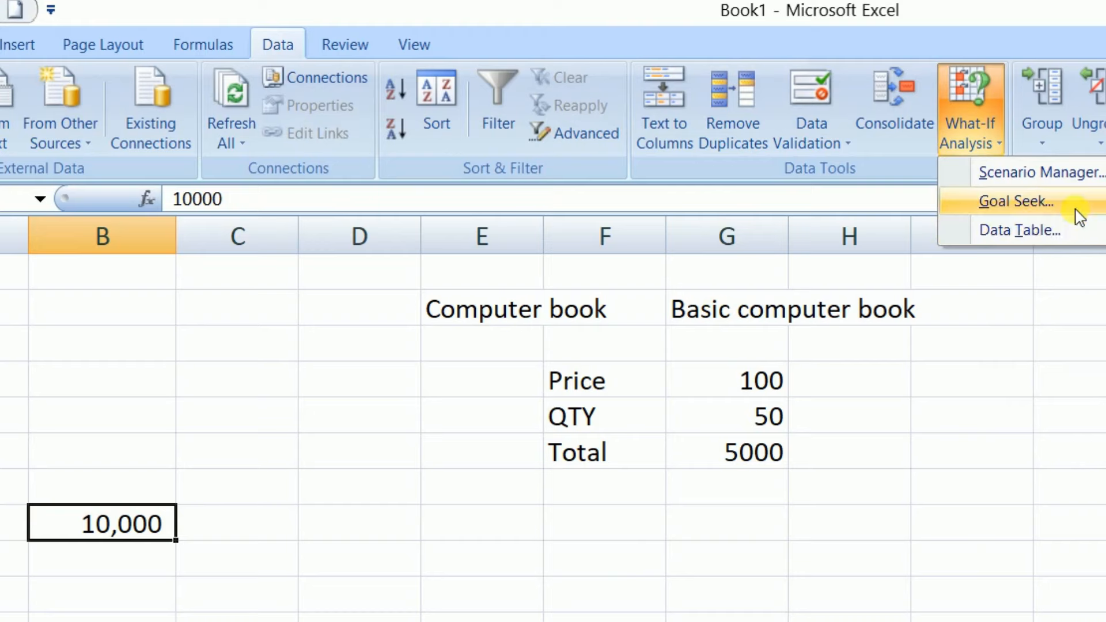
click(1038, 559)
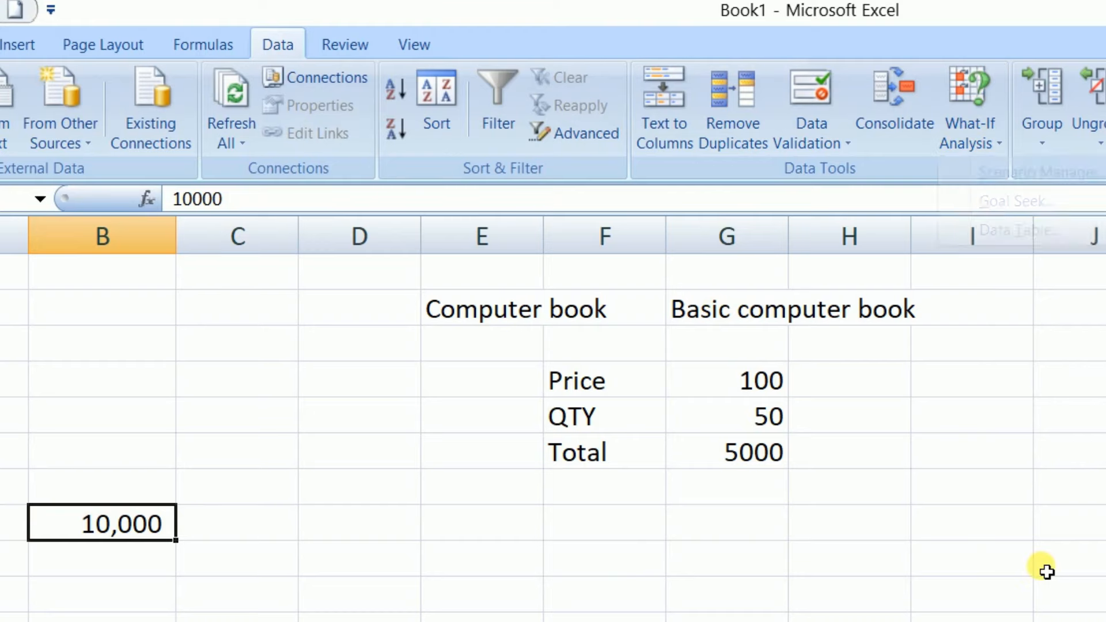
click(1038, 558)
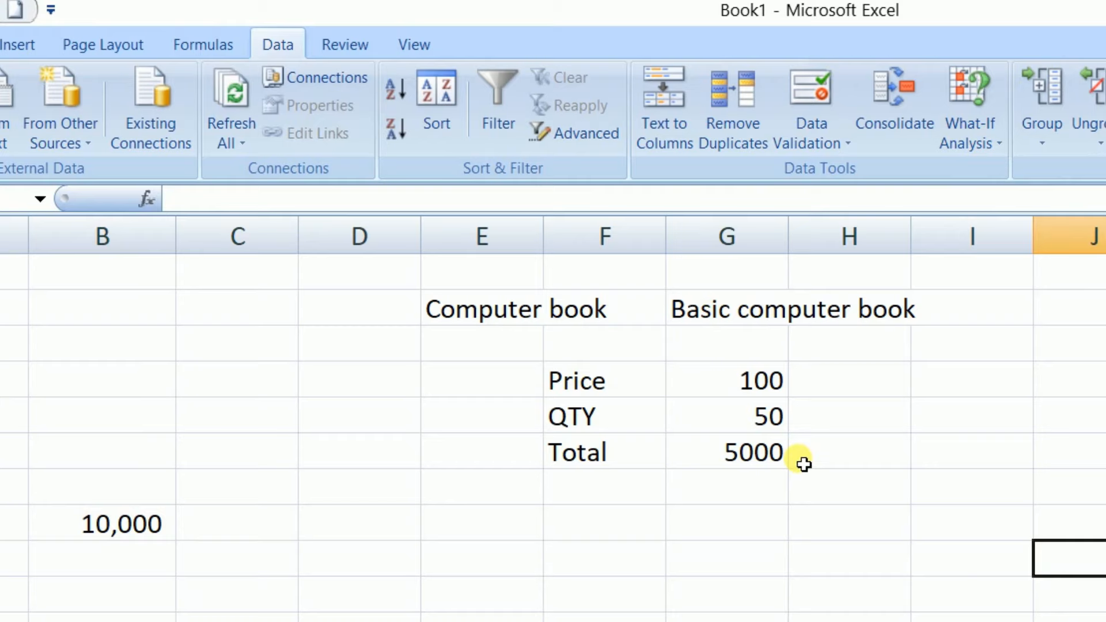
click(760, 455)
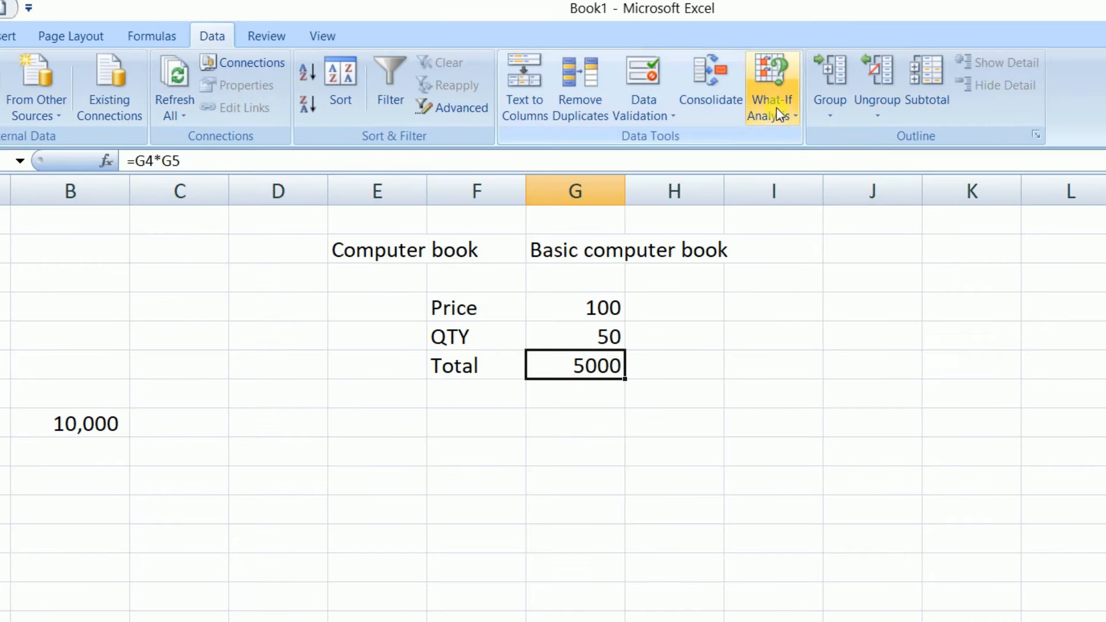
click(778, 113)
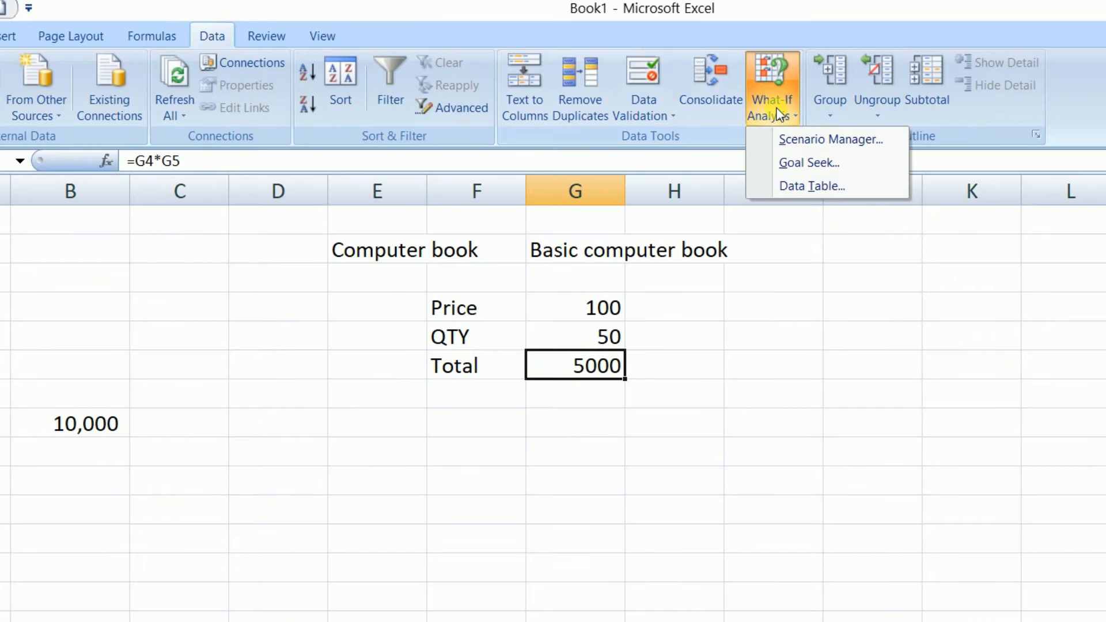
click(812, 164)
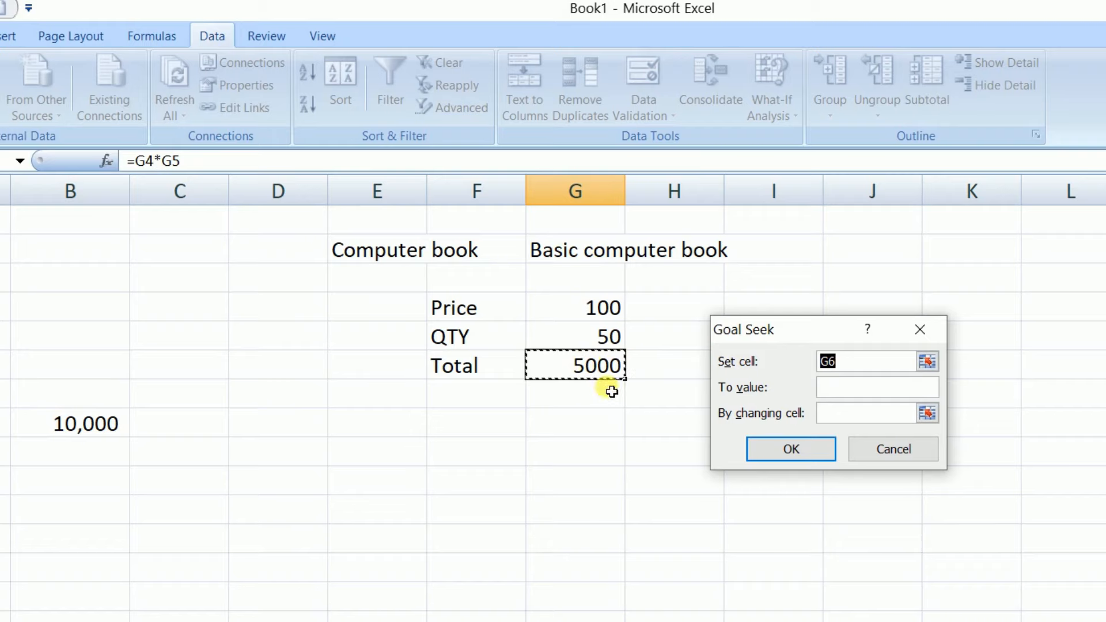
Run Goal Seek to bring total G6 to 10000 by changing the quantity in G5, and discard the result
click(830, 366)
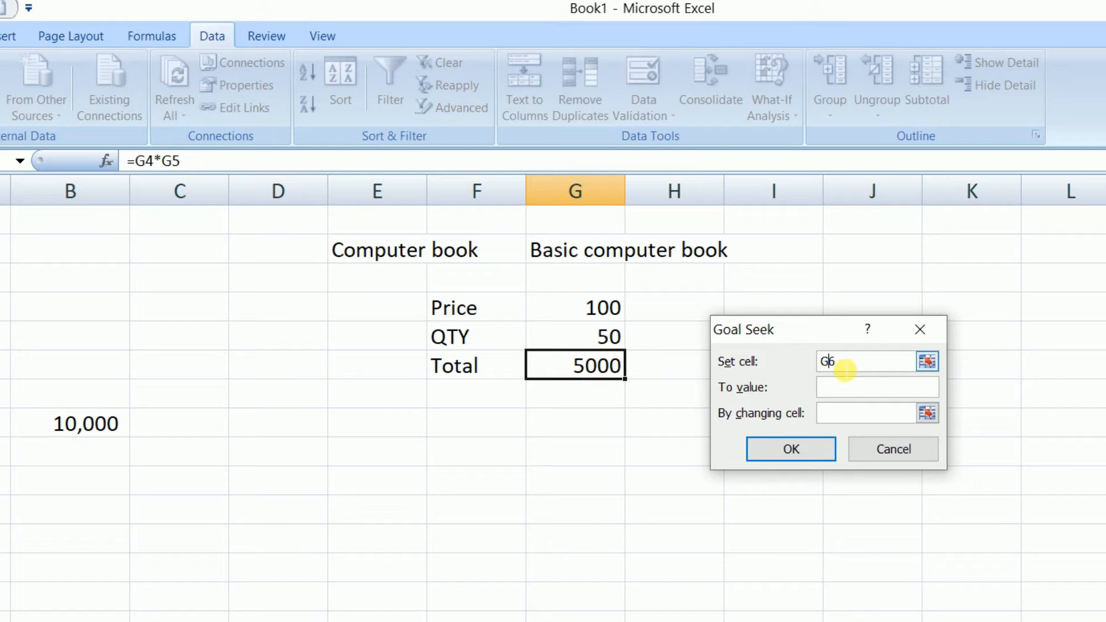
double_click(827, 366)
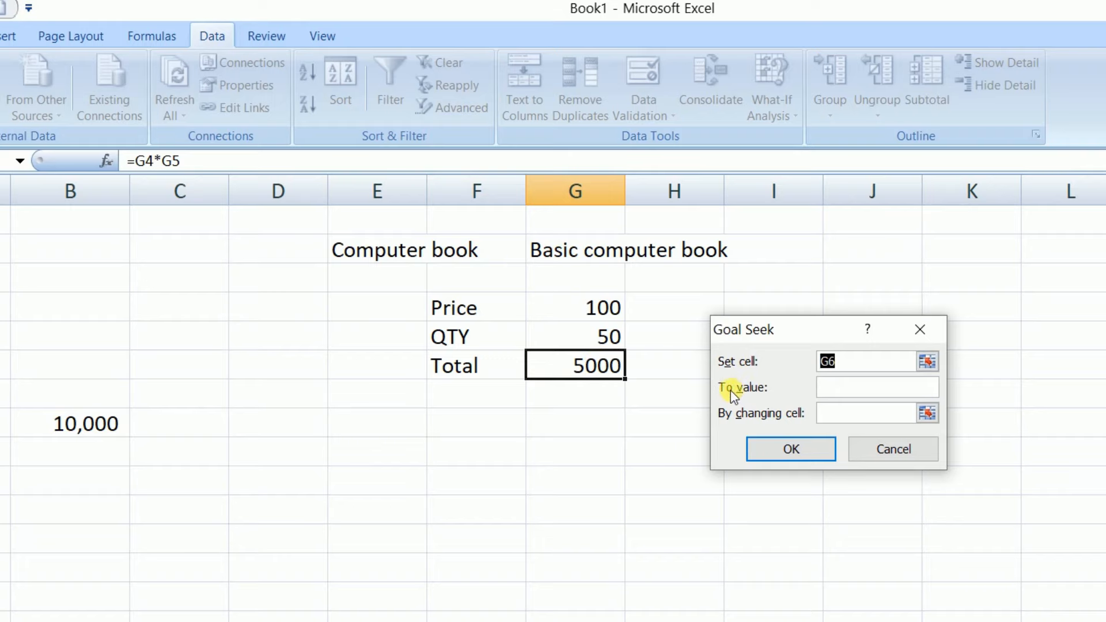
click(831, 384)
click(596, 338)
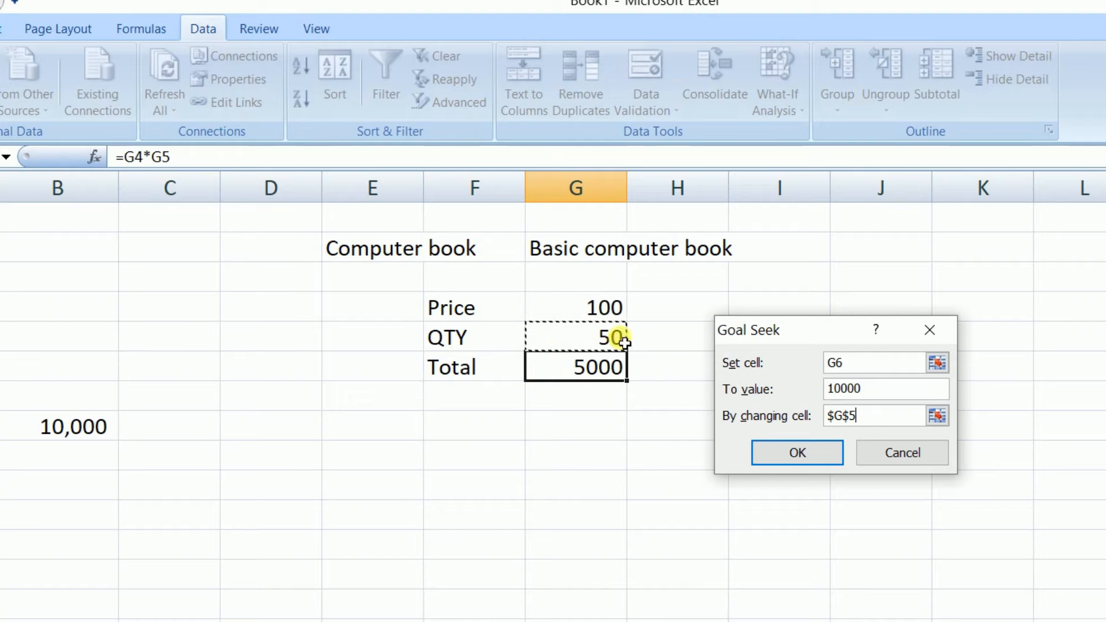
click(805, 451)
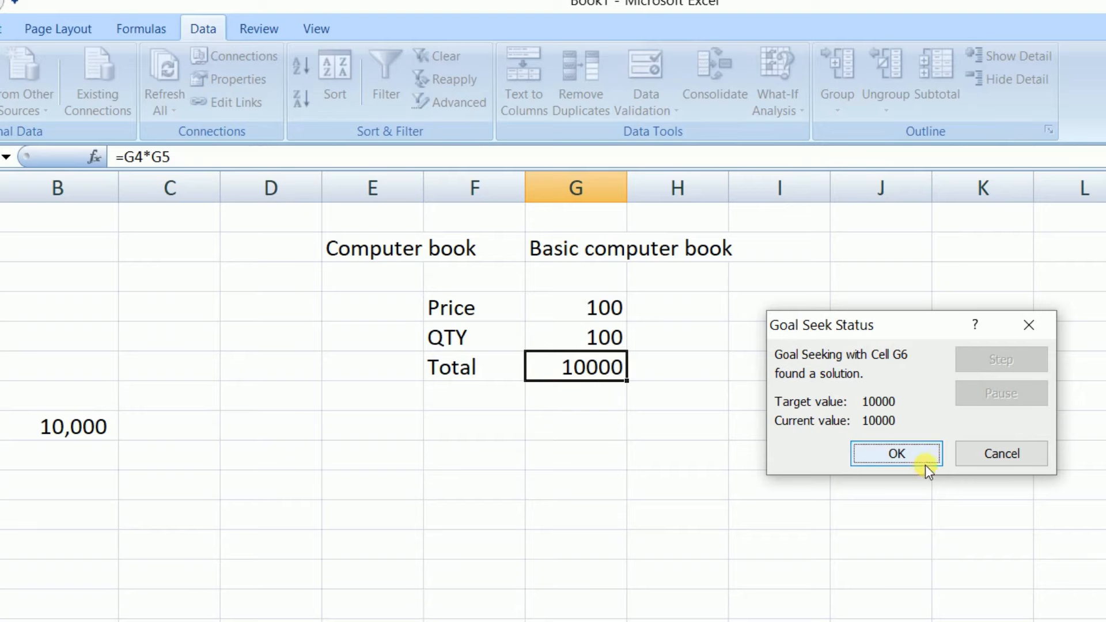
click(1006, 456)
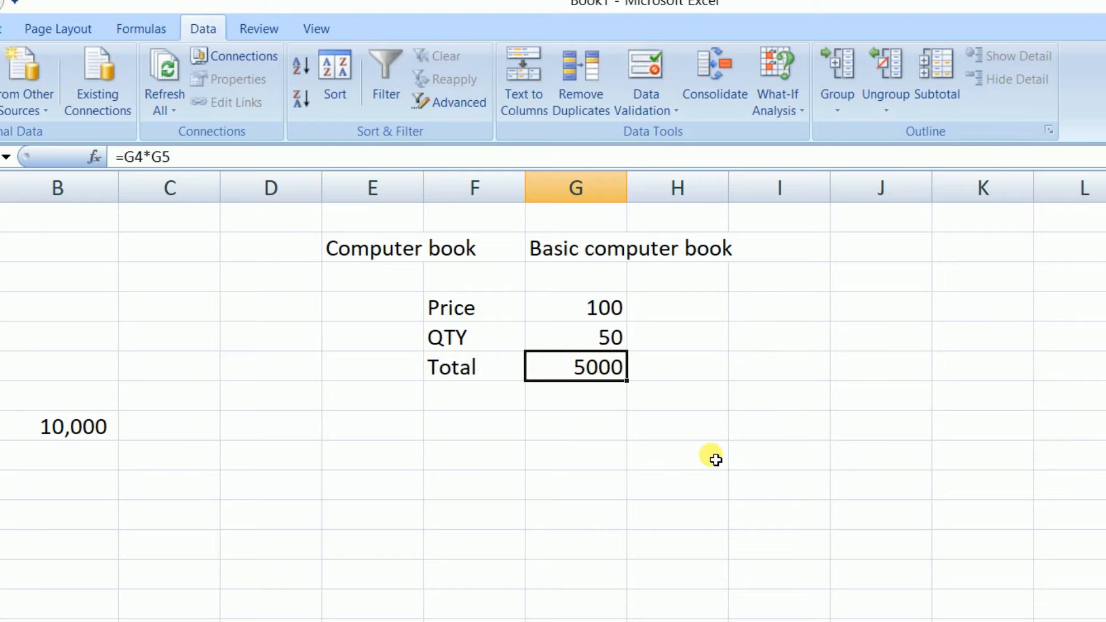
Enter the heading "QTY" in J1 and list the quantities 500, 200 and 300 in cells J3 to J5
click(641, 440)
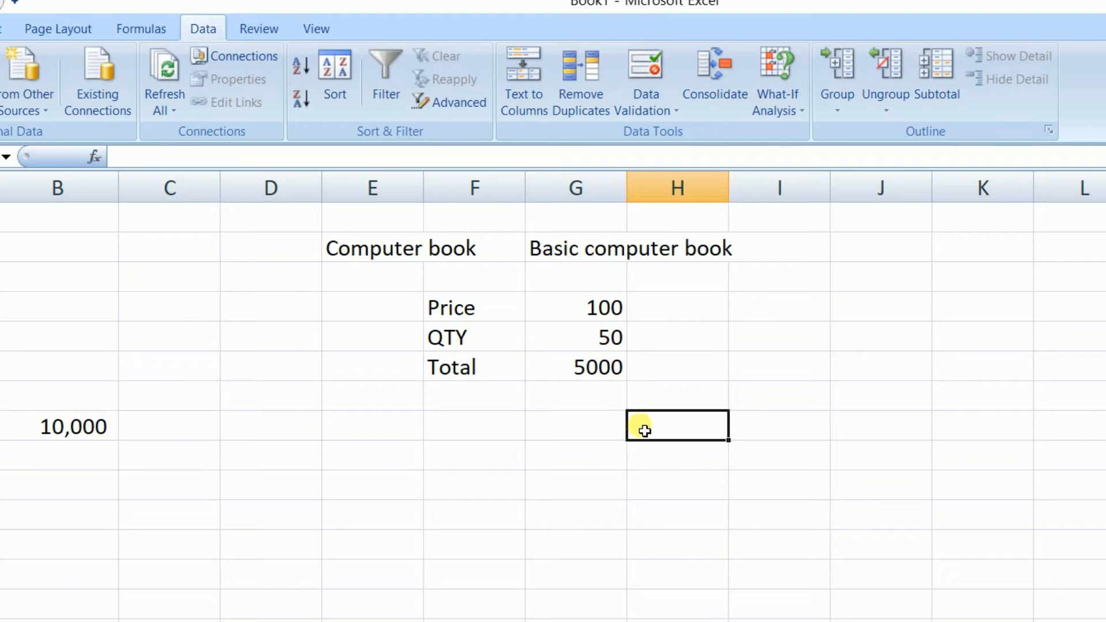
click(892, 289)
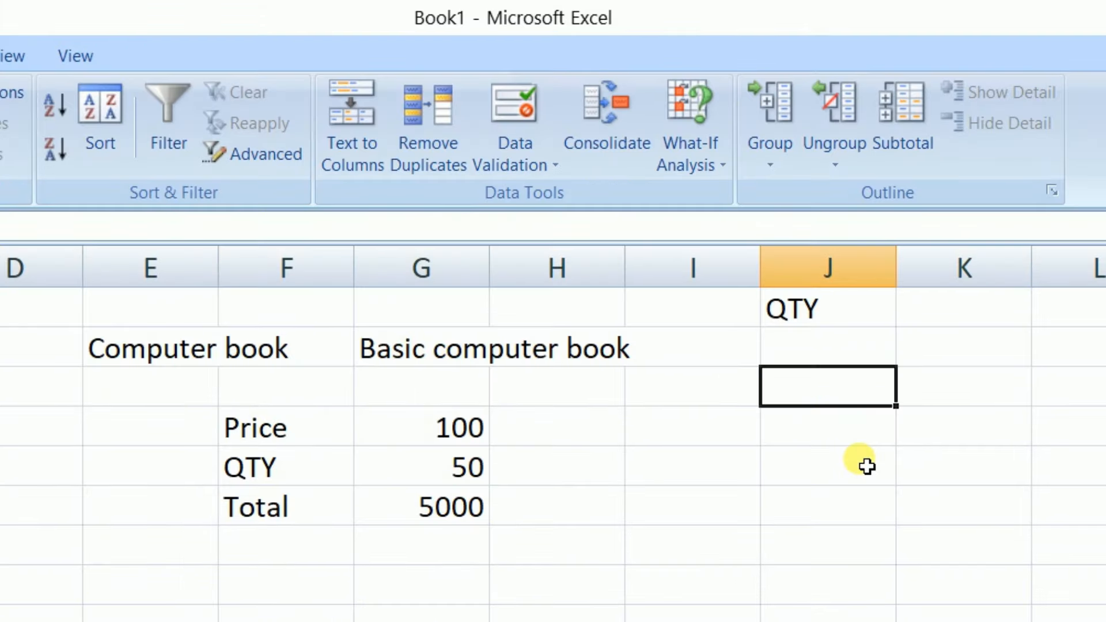
text(500)
key(Return)
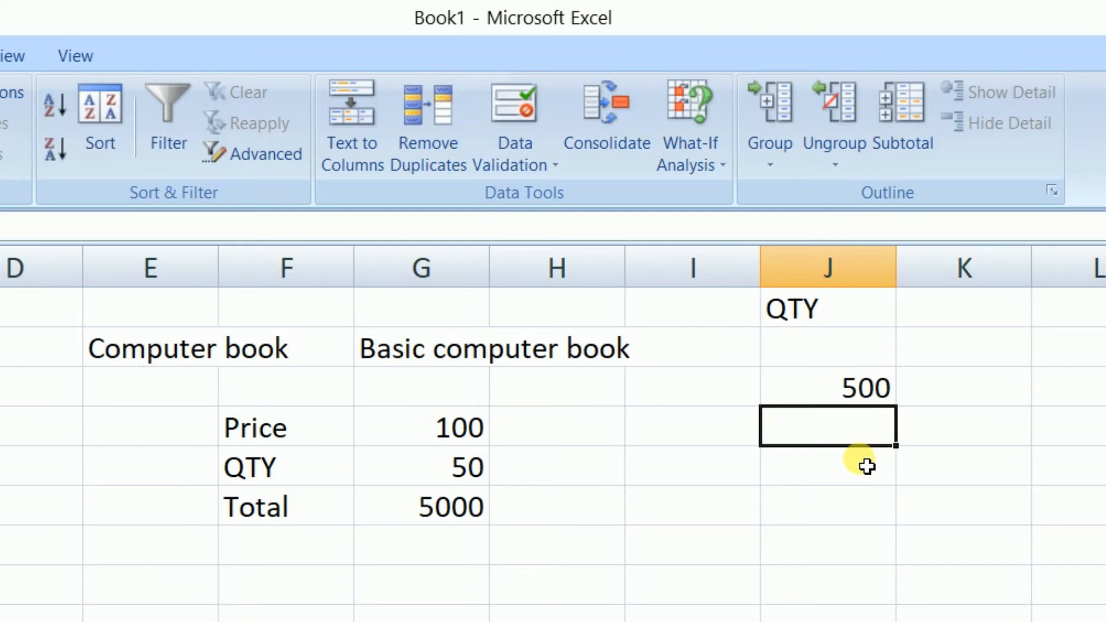
text(2000)
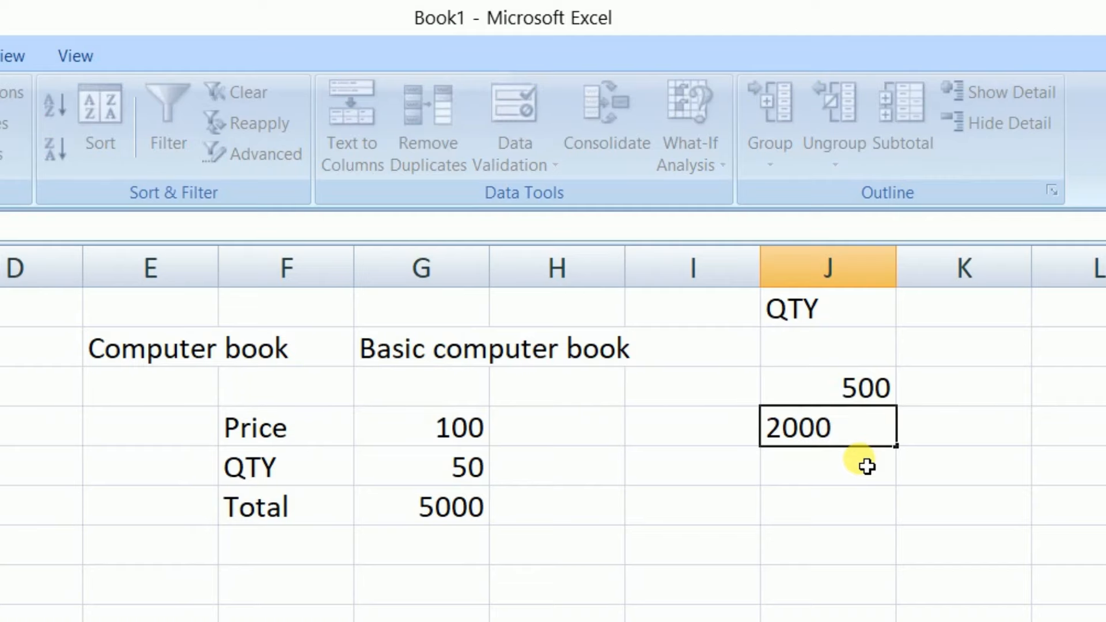
key(Return)
text(300)
key(Return)
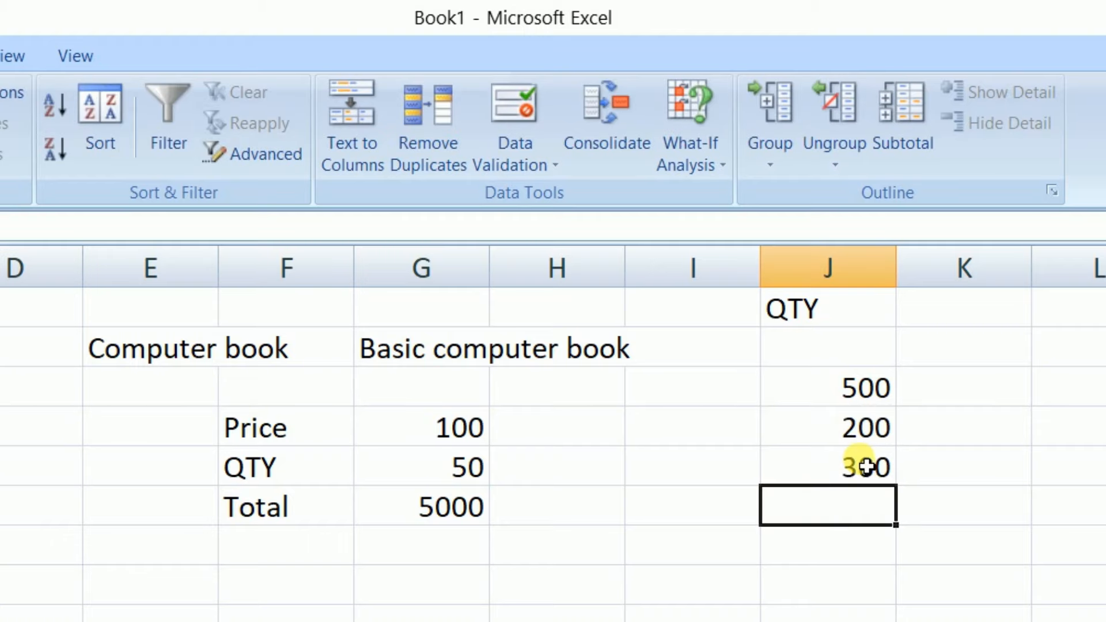
click(852, 387)
click(977, 395)
click(816, 437)
click(965, 432)
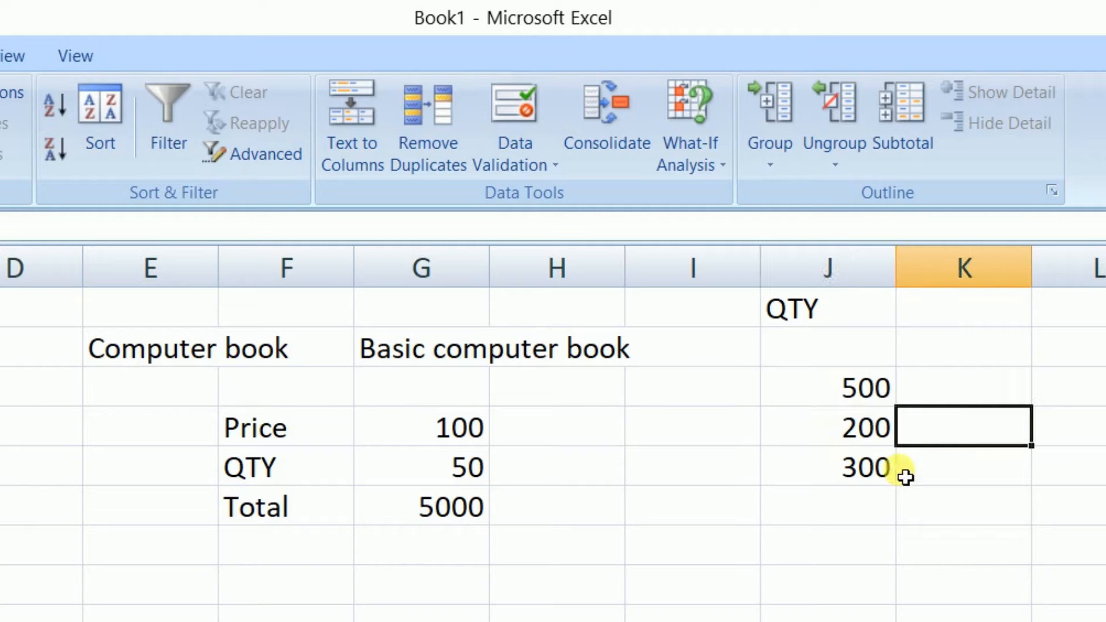
click(870, 465)
click(998, 477)
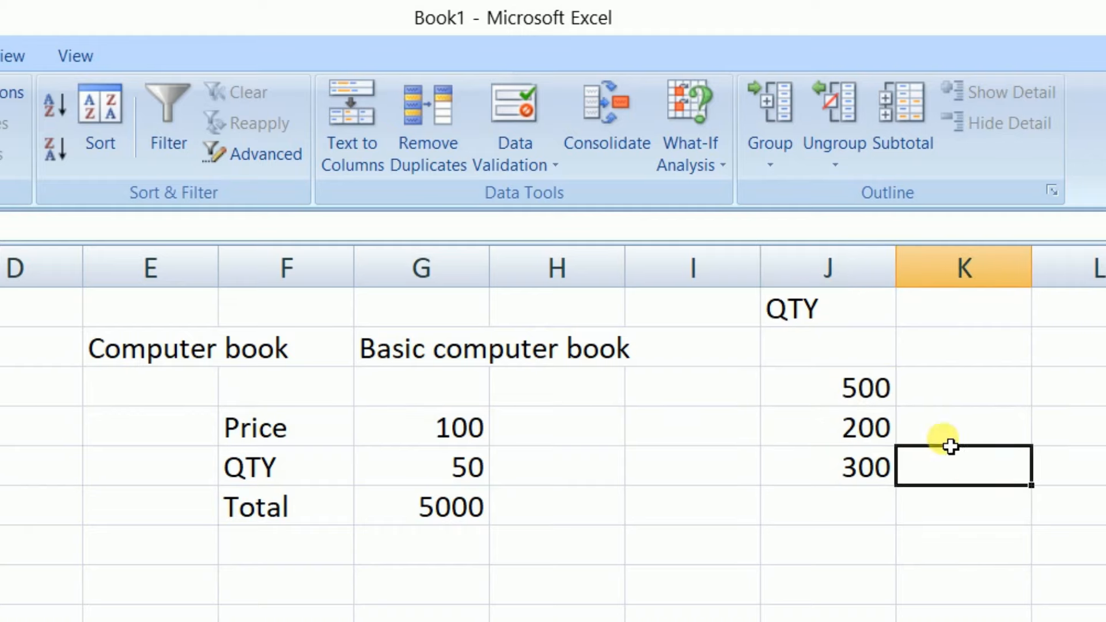
Add the quantity 36 in J6 at the end of the QTY list
click(876, 509)
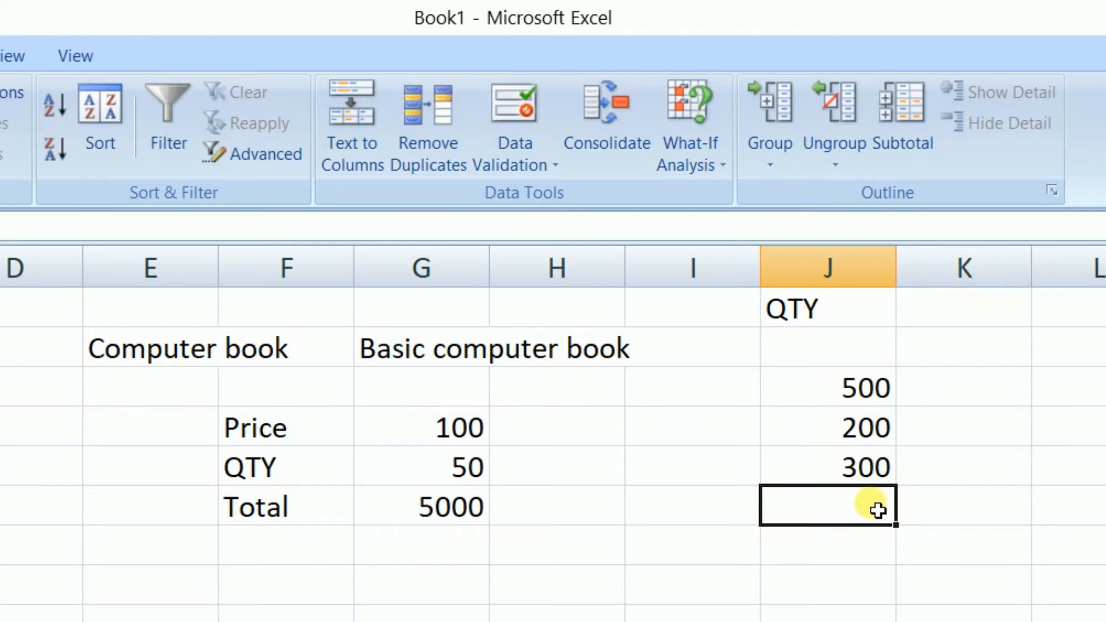
text(36)
key(Return)
click(871, 505)
click(957, 517)
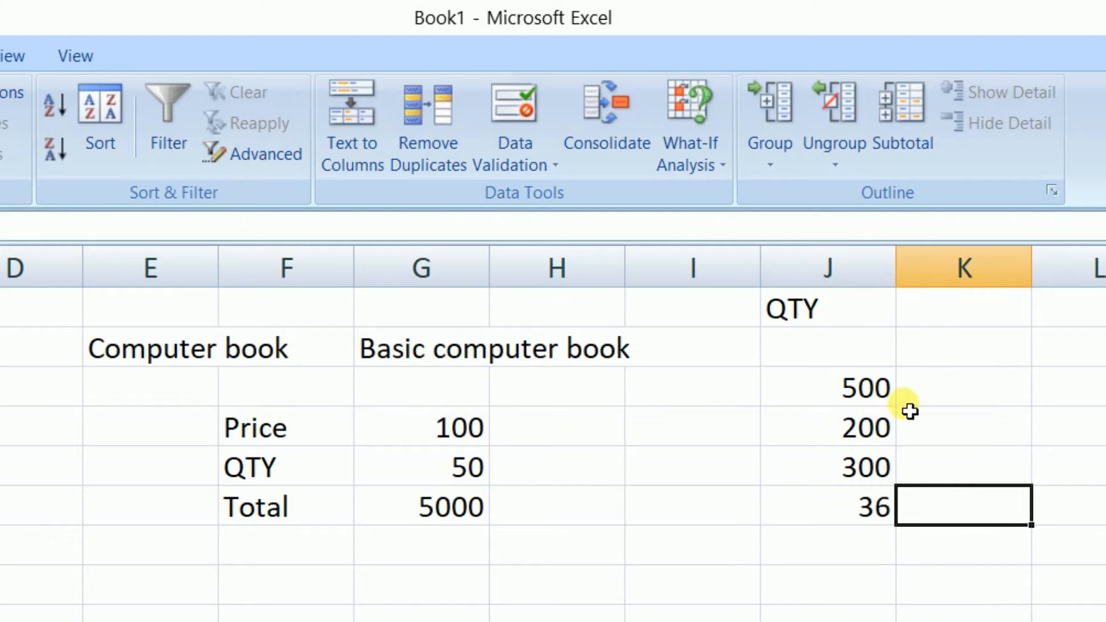
click(958, 393)
click(990, 442)
click(989, 468)
click(987, 514)
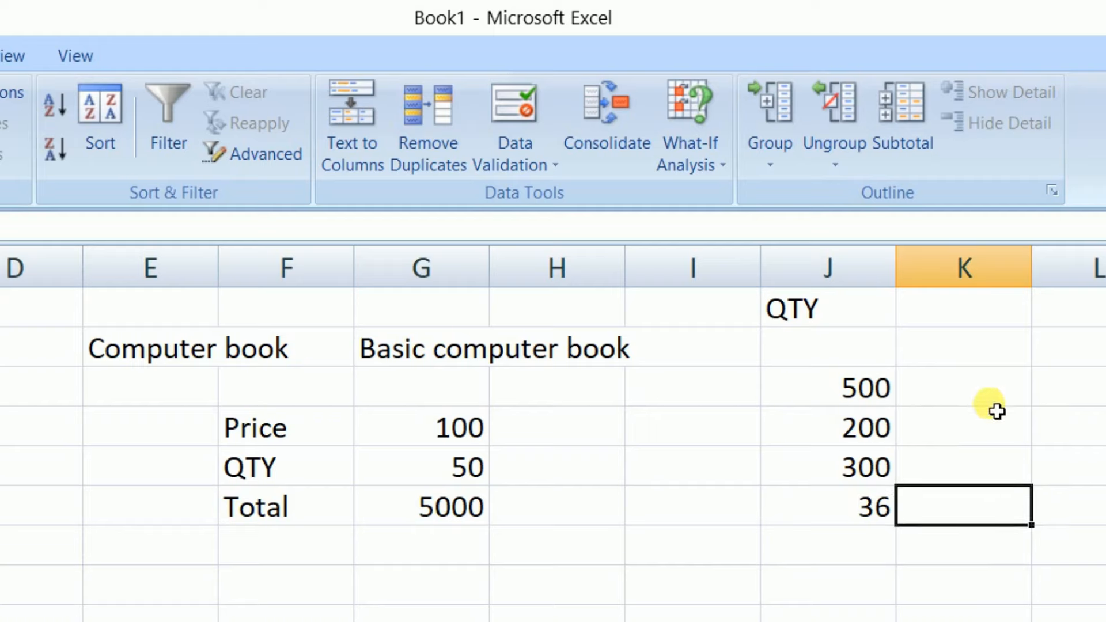
Enter a formula in K2 that references the total in G6
click(429, 519)
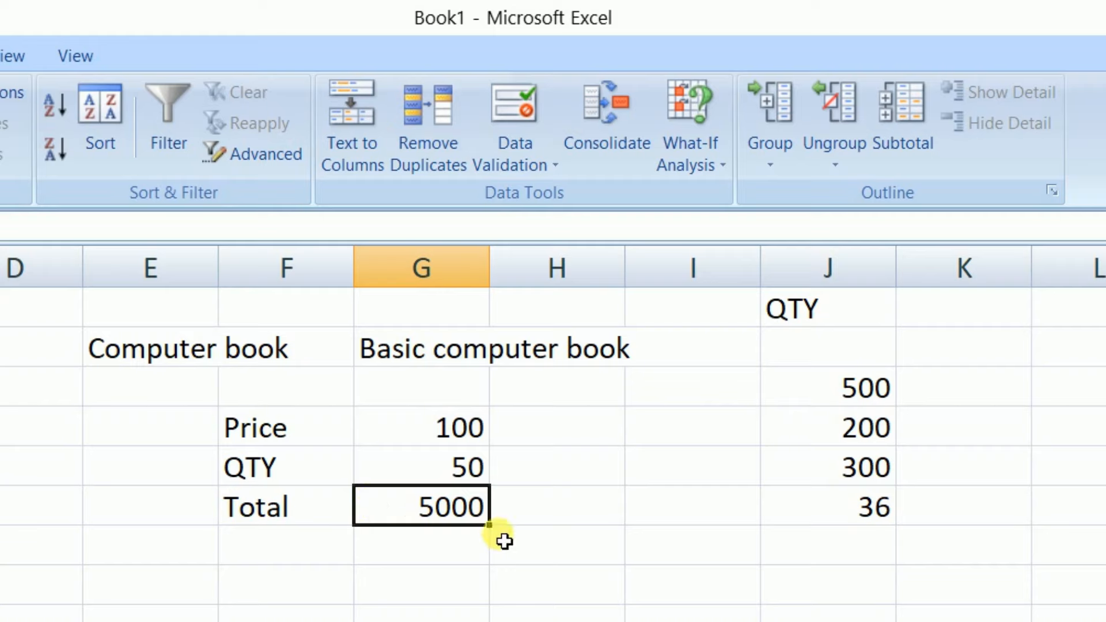
click(1002, 368)
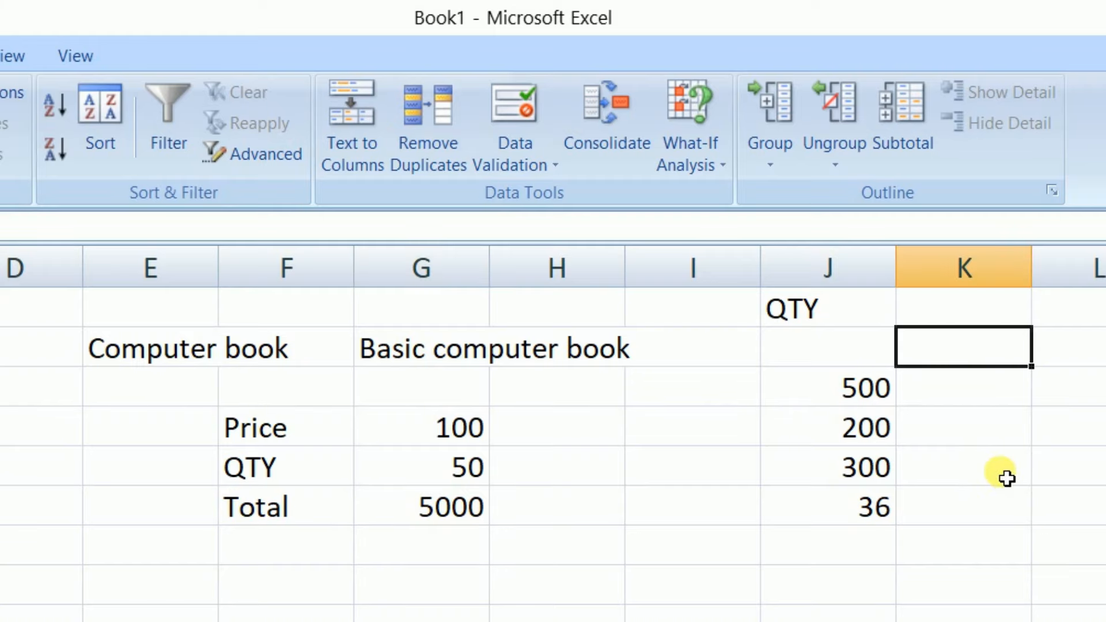
text(=)
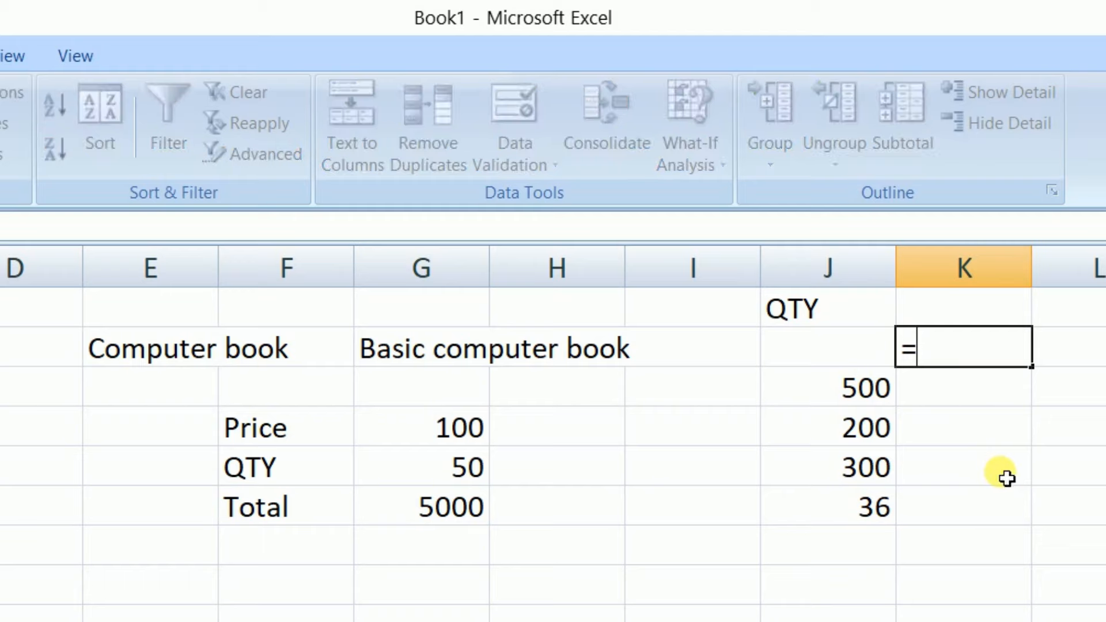
click(475, 518)
key(Return)
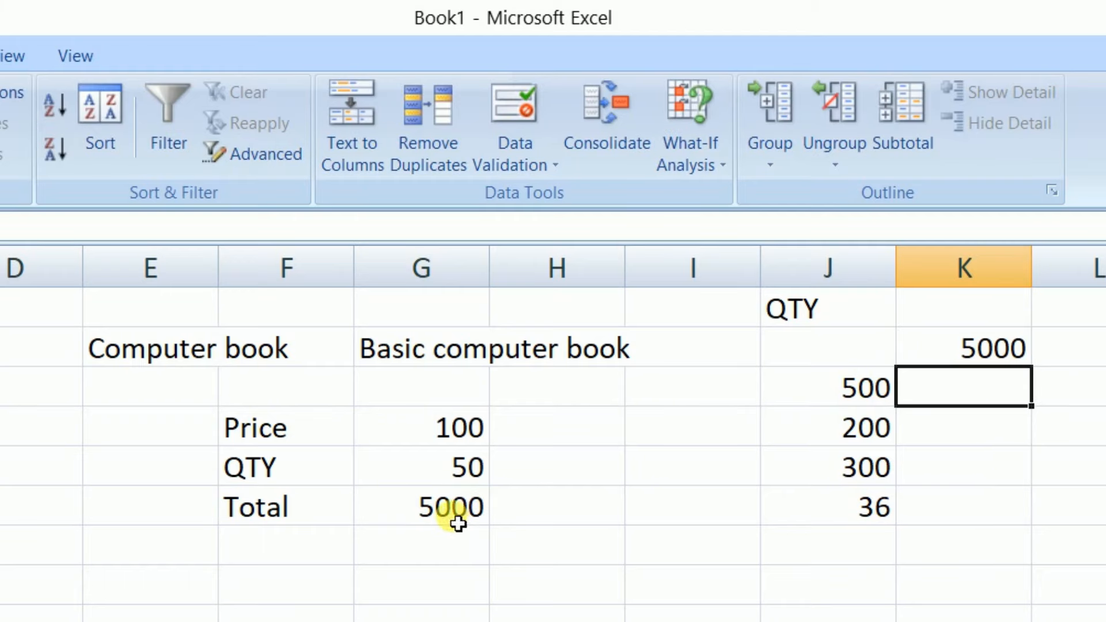
click(457, 521)
click(962, 352)
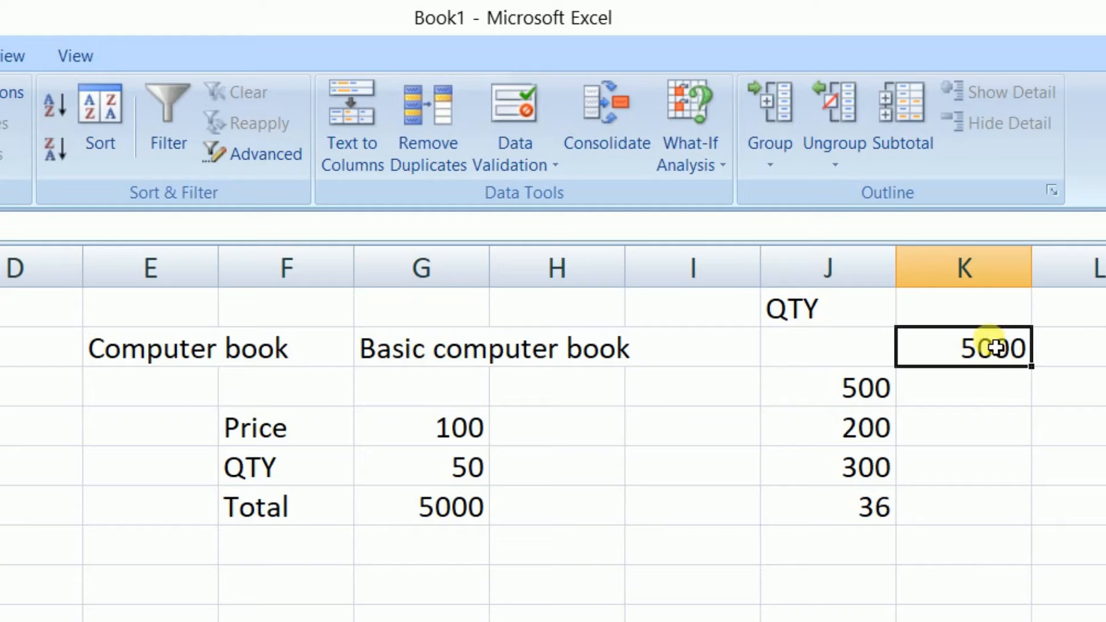
Examine the range J2:K6, comparing each quantity and its empty total cell with the price in G4 and total in G6
click(841, 321)
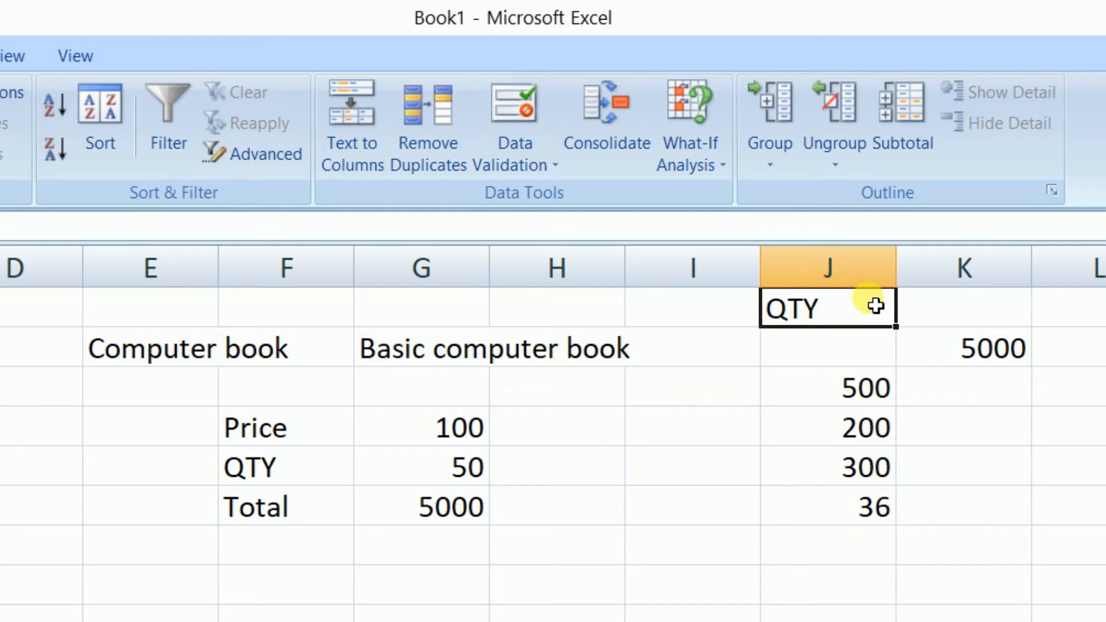
mouse_move(878, 357)
mouse_down()
mouse_move(962, 421)
mouse_move(979, 511)
mouse_up()
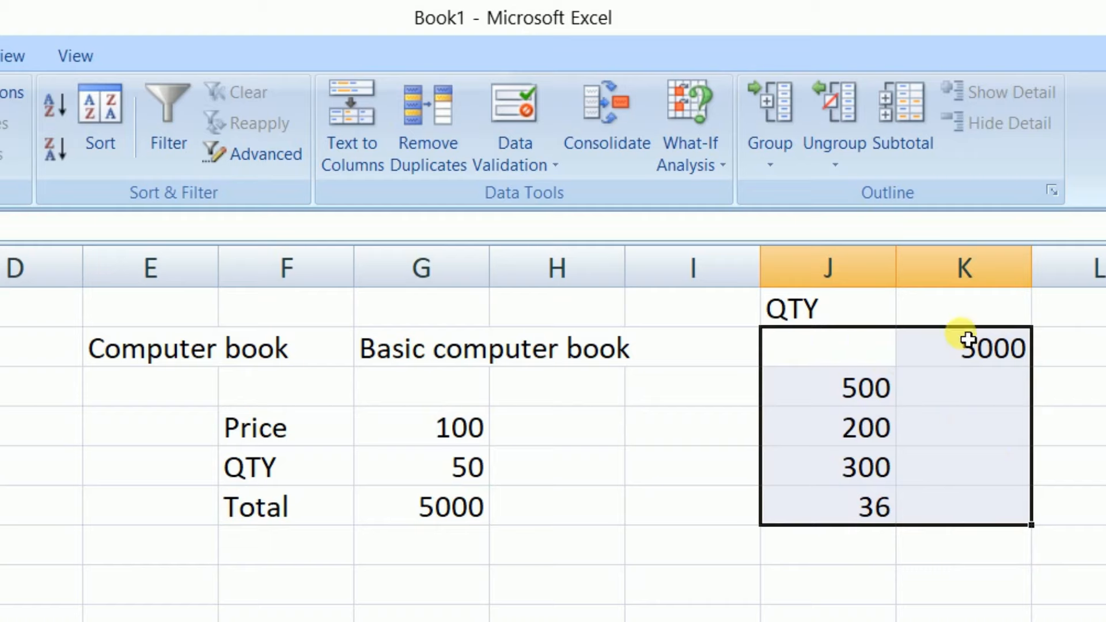
click(992, 386)
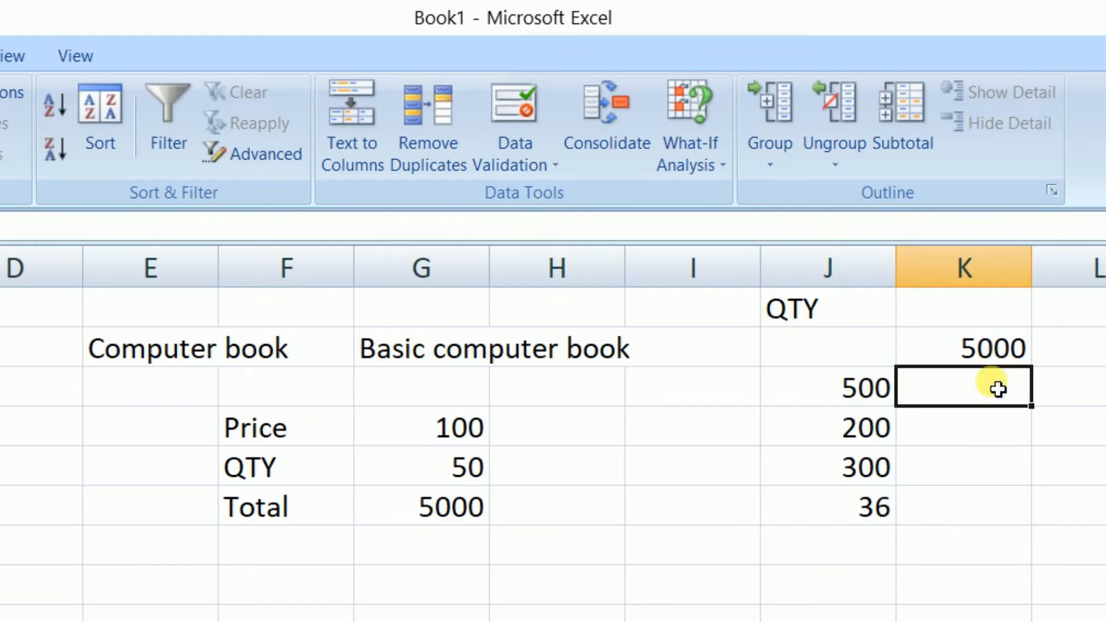
click(986, 353)
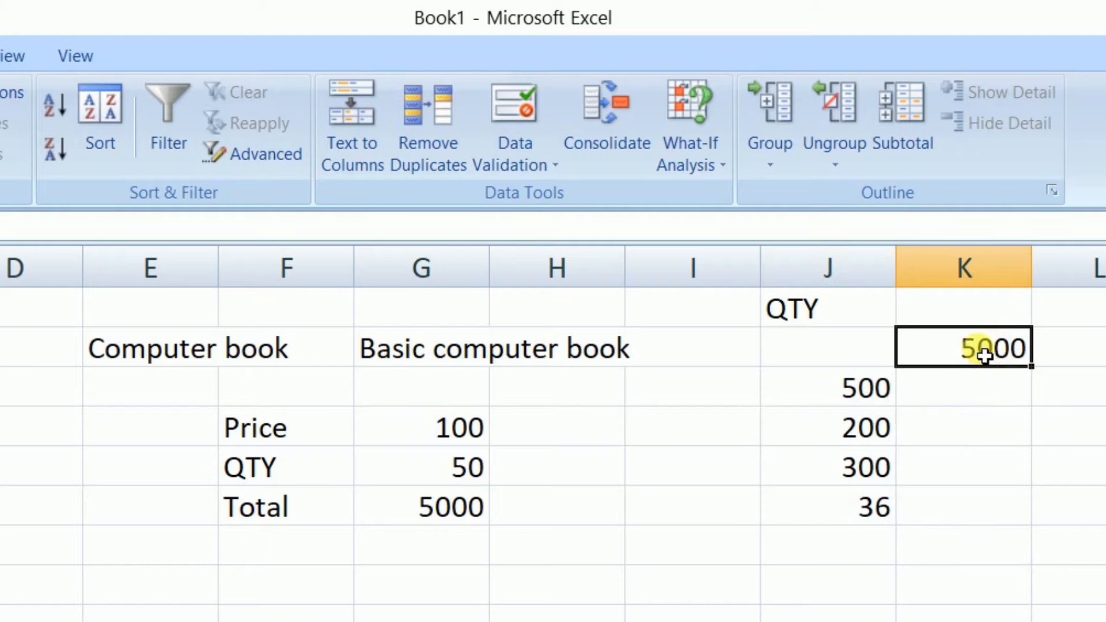
click(466, 516)
click(950, 348)
click(883, 395)
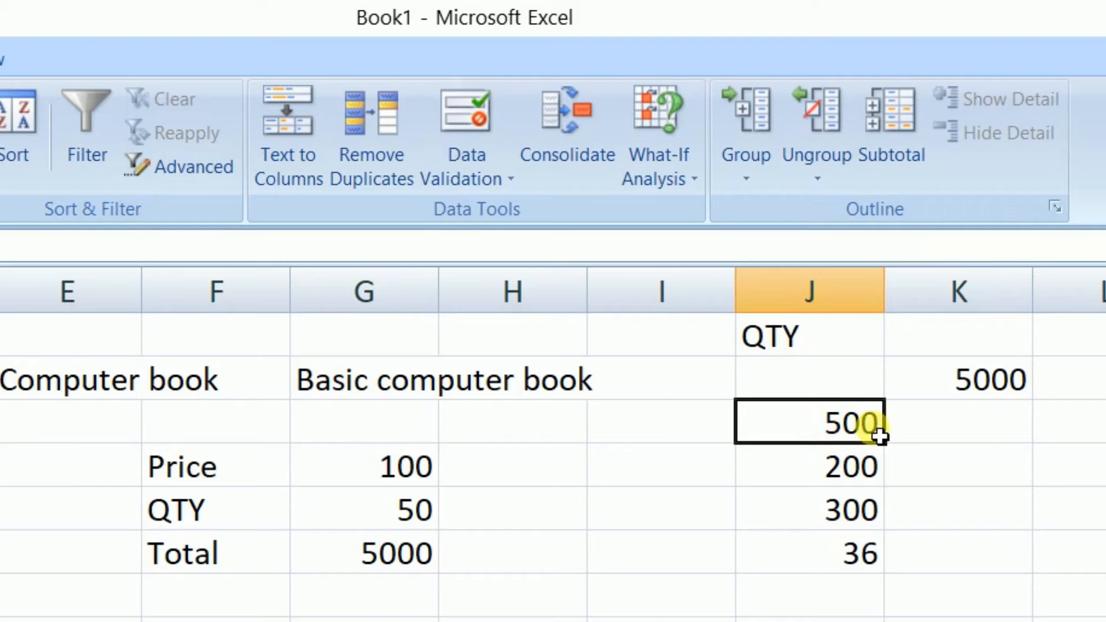
click(956, 427)
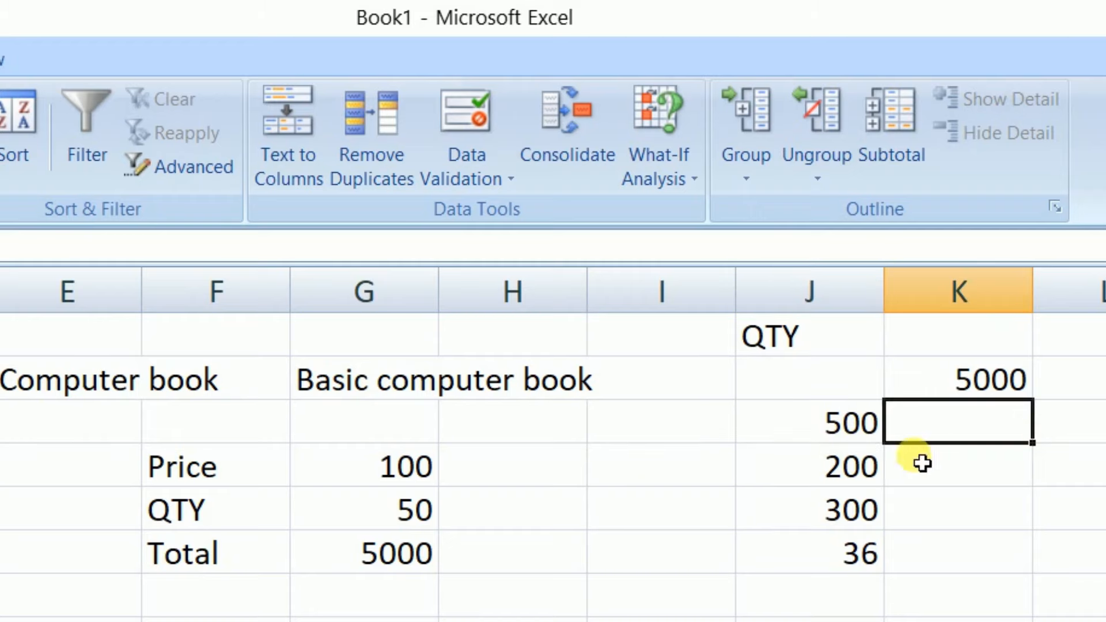
click(858, 464)
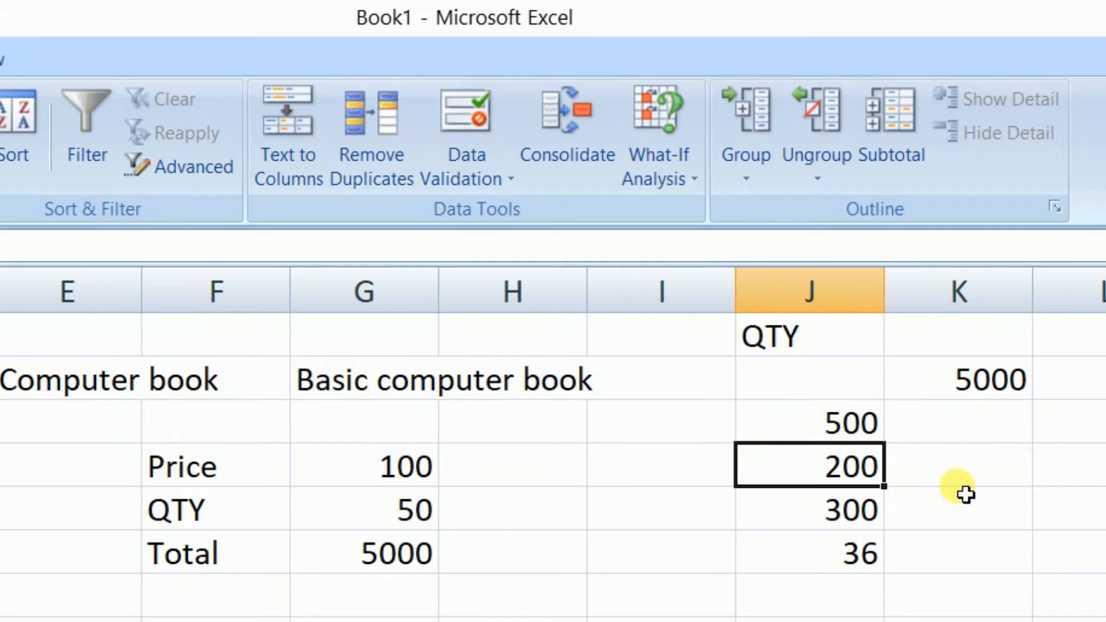
click(979, 467)
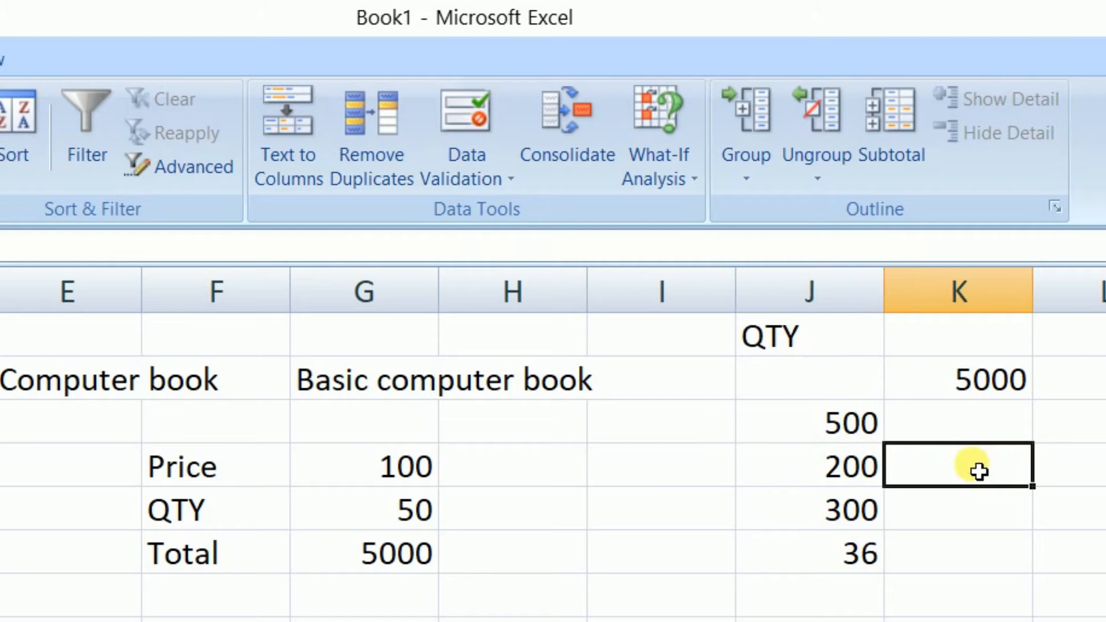
click(425, 482)
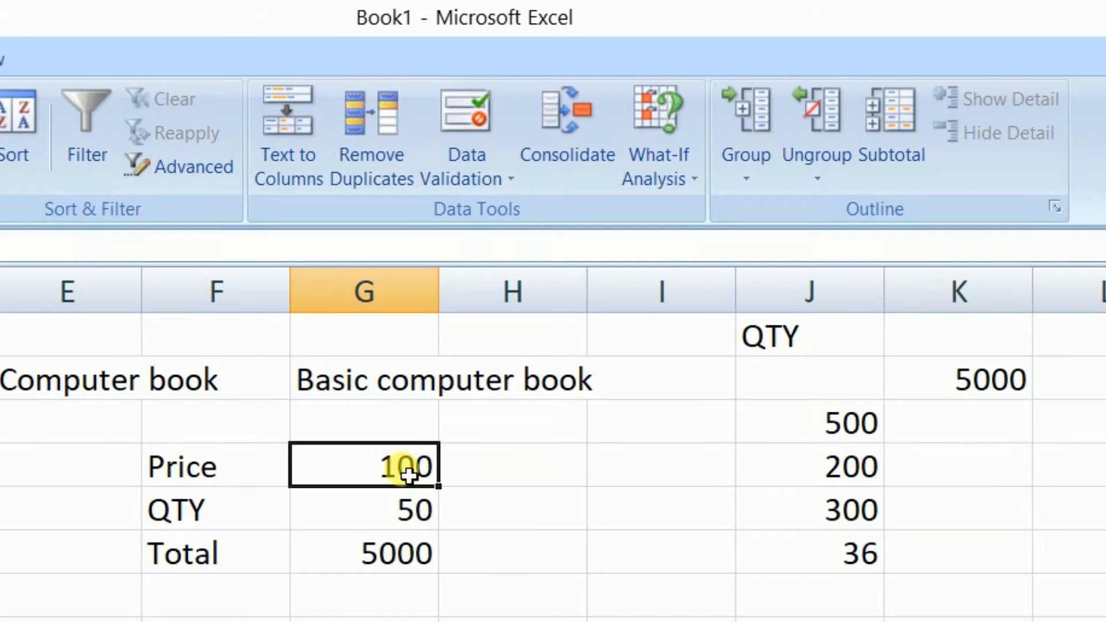
click(870, 437)
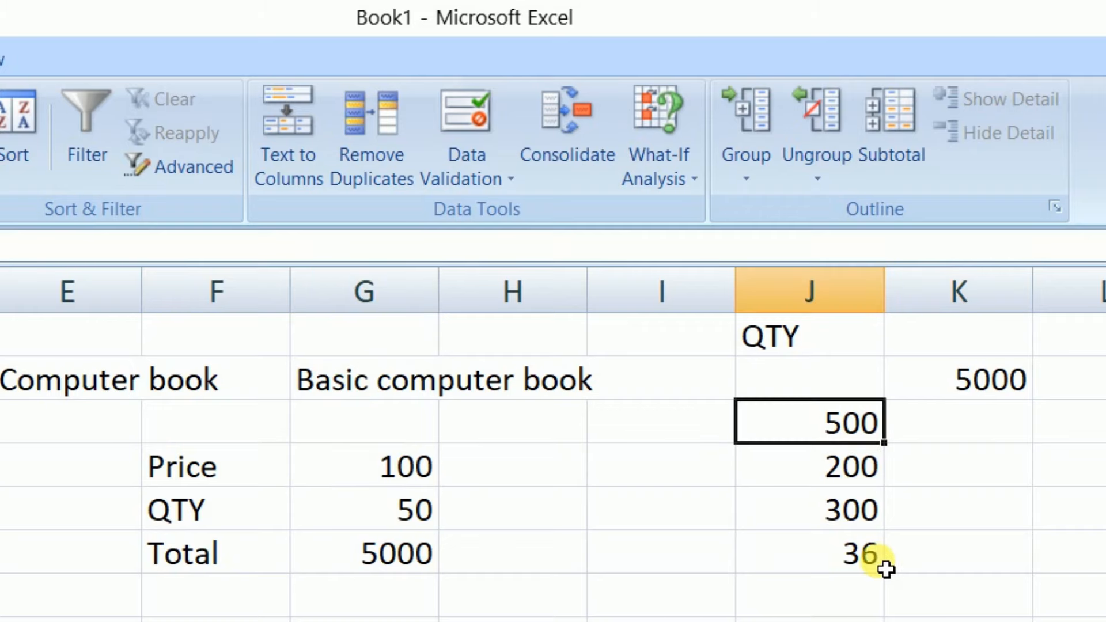
click(858, 441)
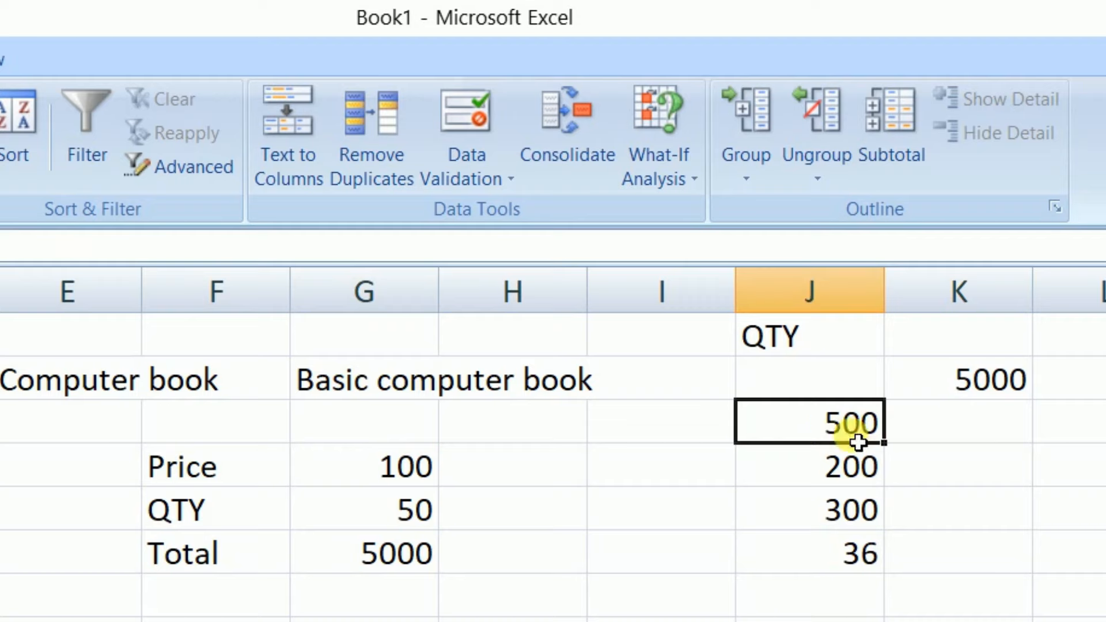
click(849, 462)
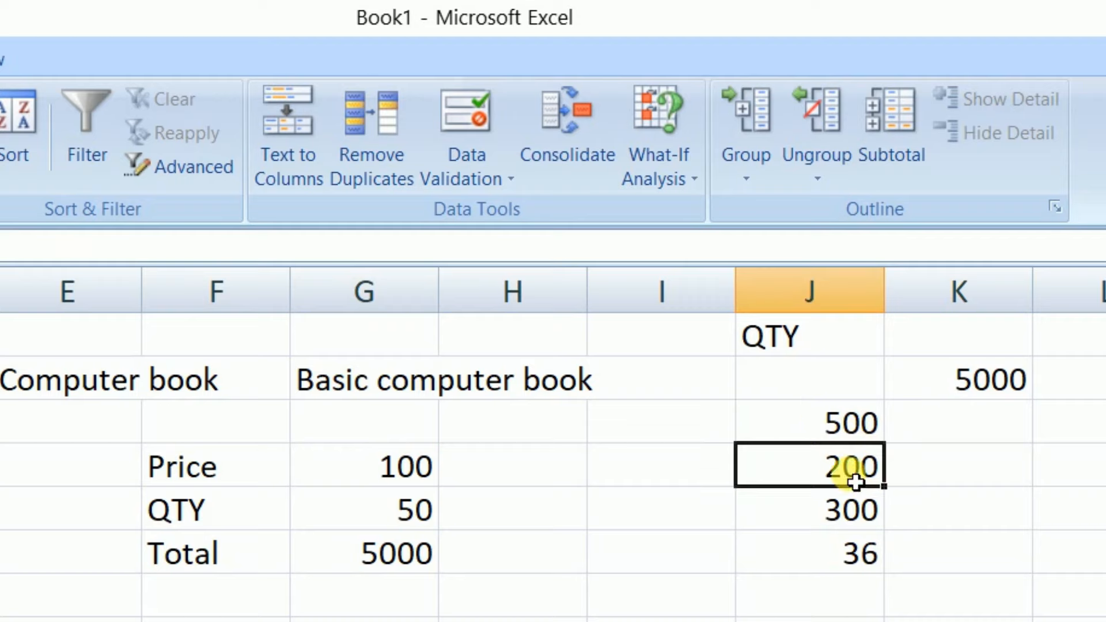
click(851, 511)
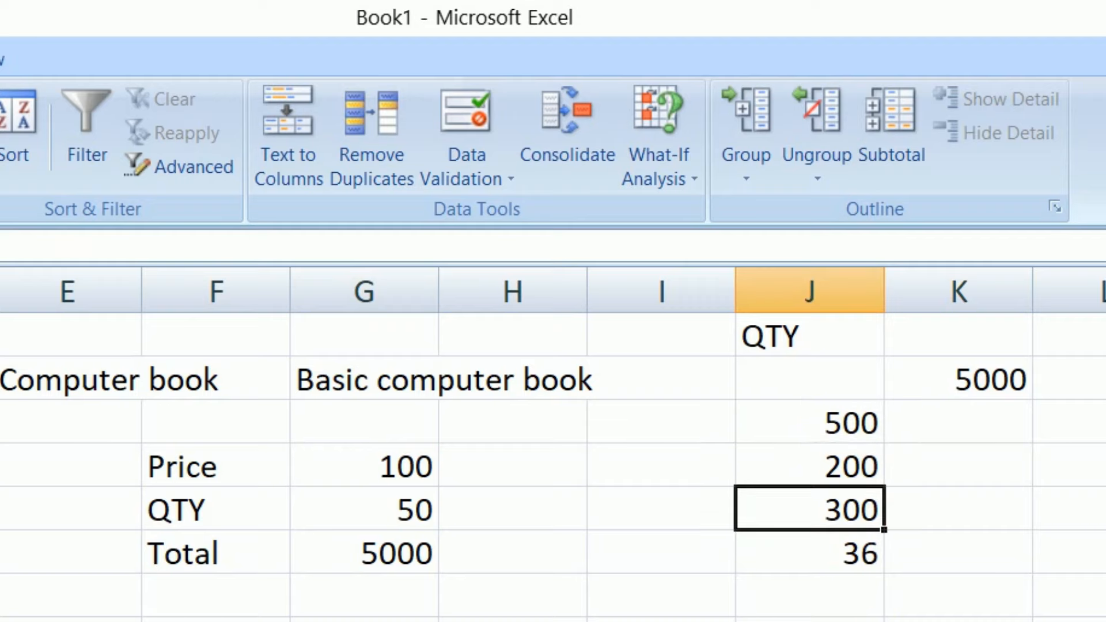
click(853, 551)
click(970, 551)
click(965, 510)
click(964, 466)
Create a what-if Data Table over J2:K6 using the quantity in G5 as the column input cell
drag(847, 390, 967, 553)
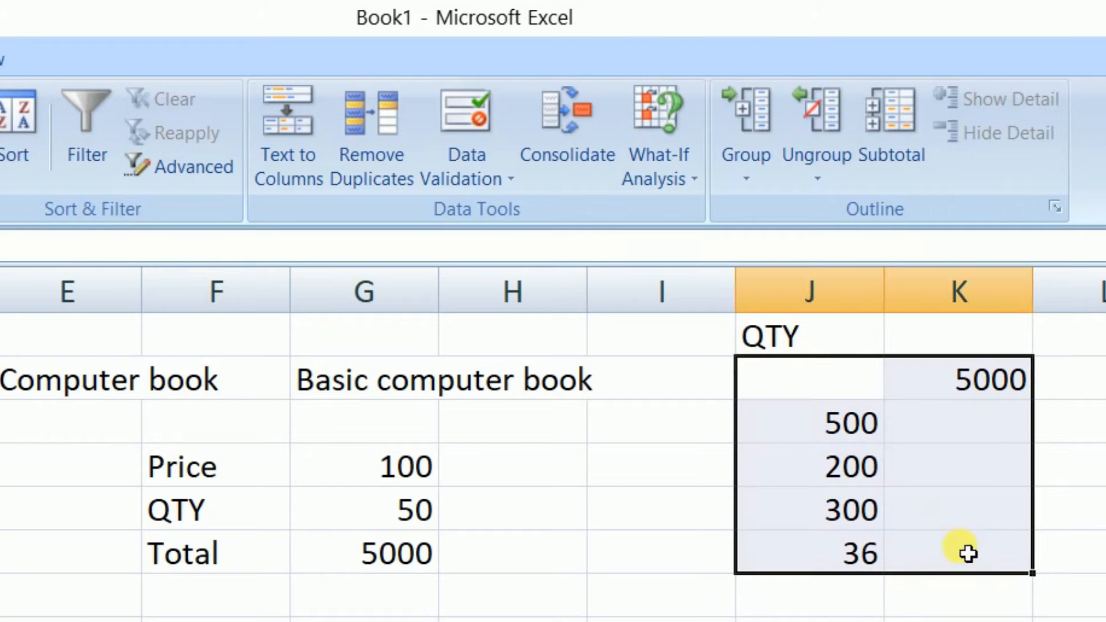
click(662, 164)
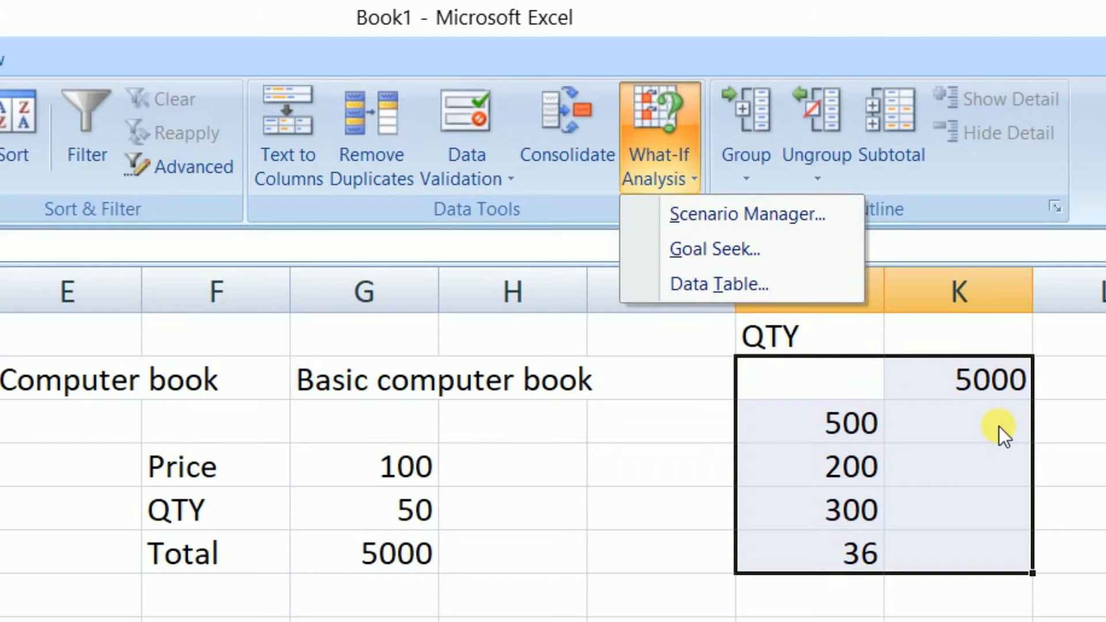
click(754, 282)
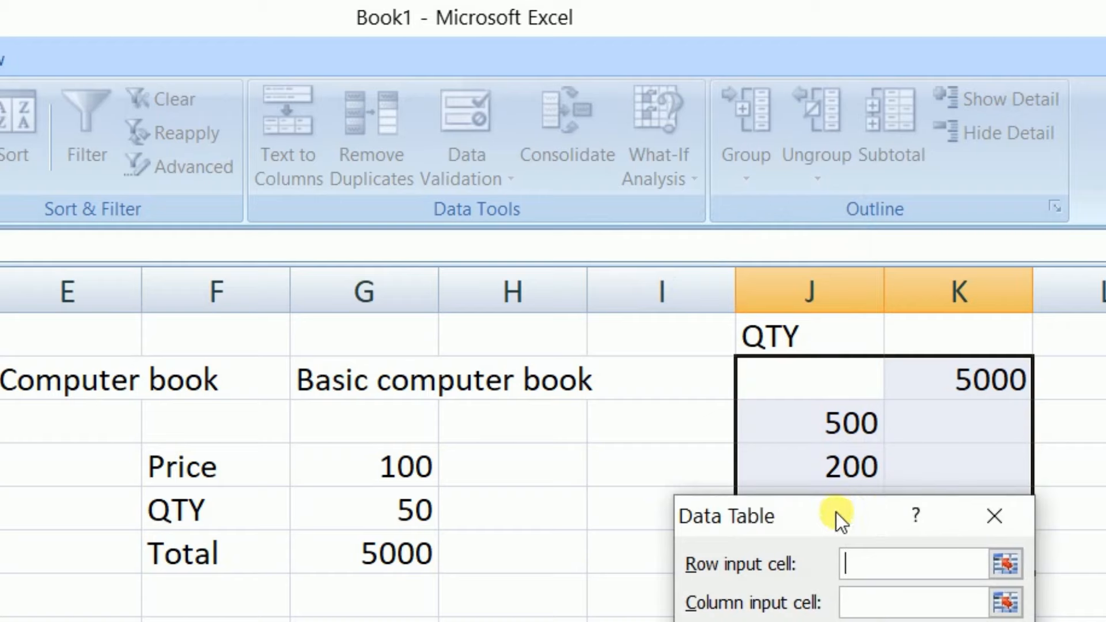
drag(830, 518, 719, 577)
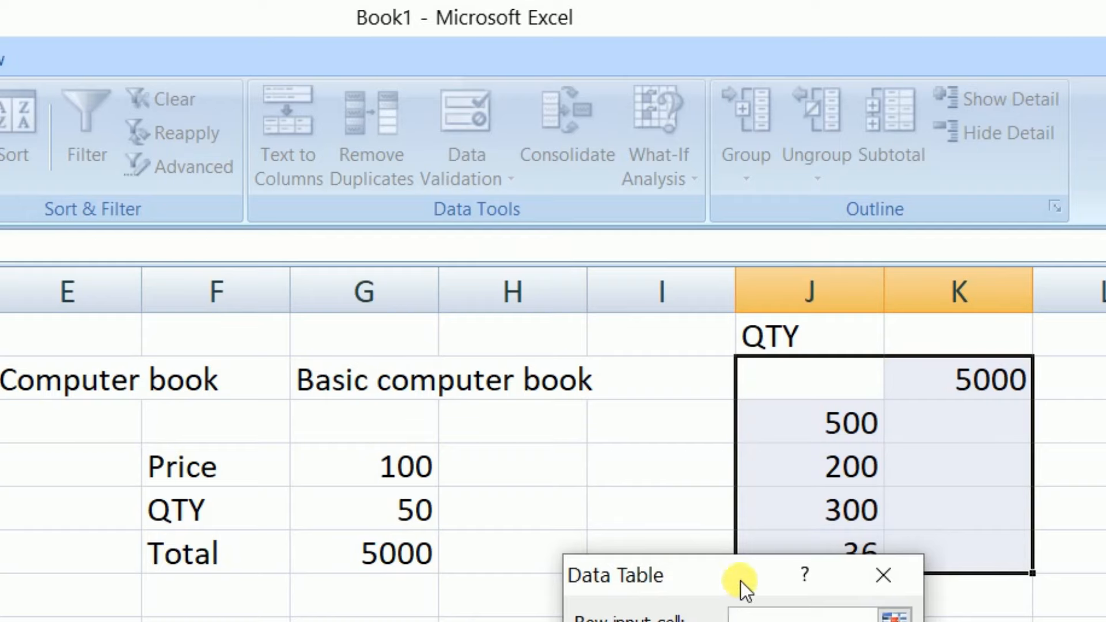
drag(741, 581, 662, 621)
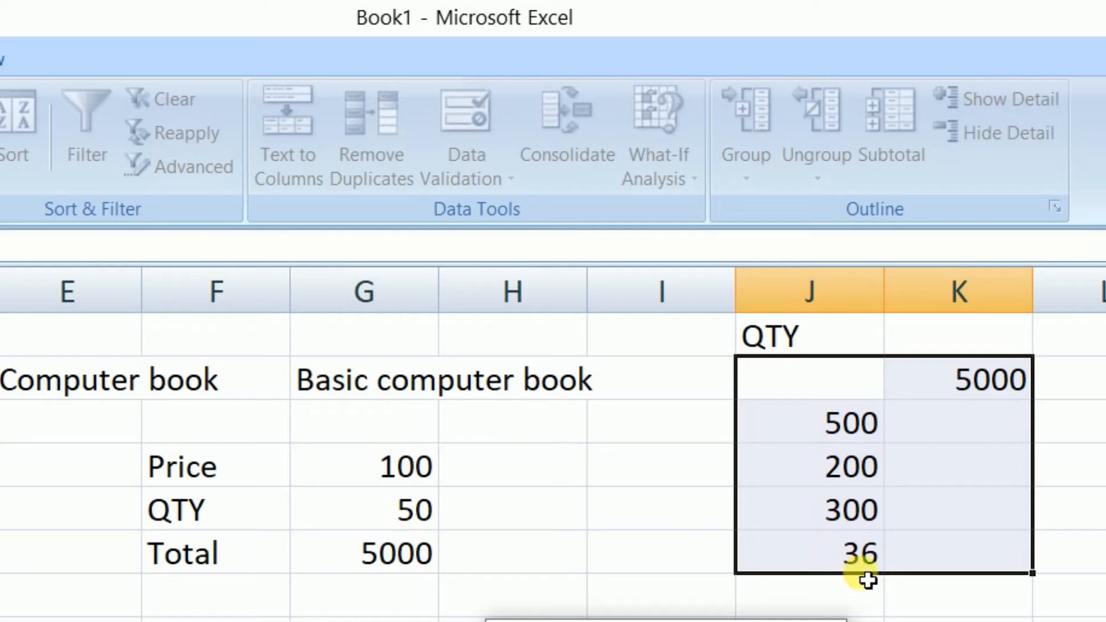
click(383, 513)
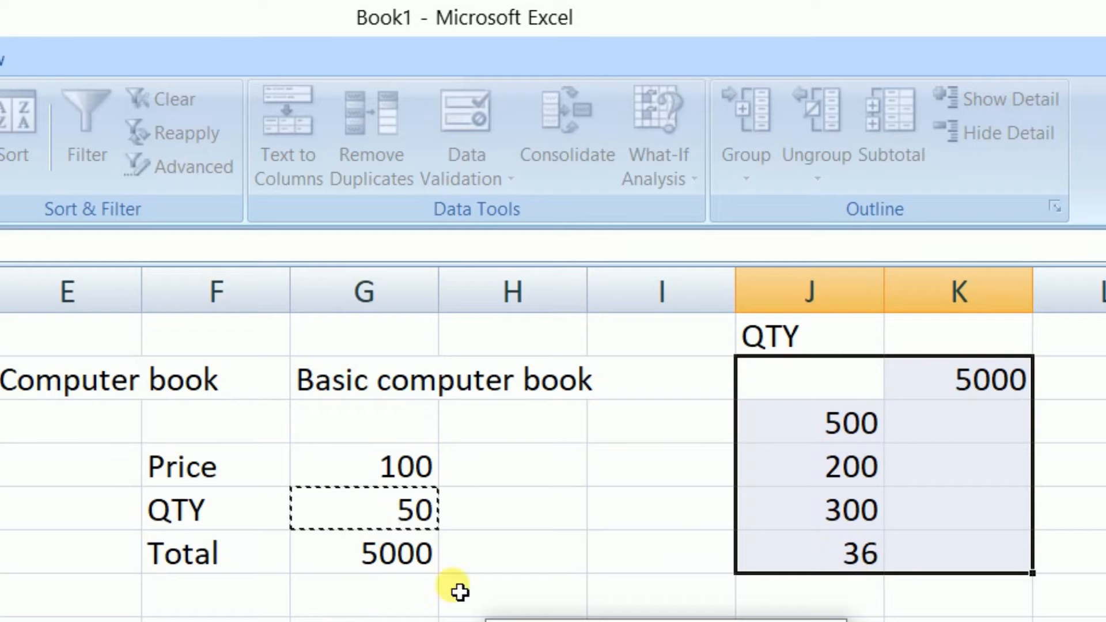
key(Return)
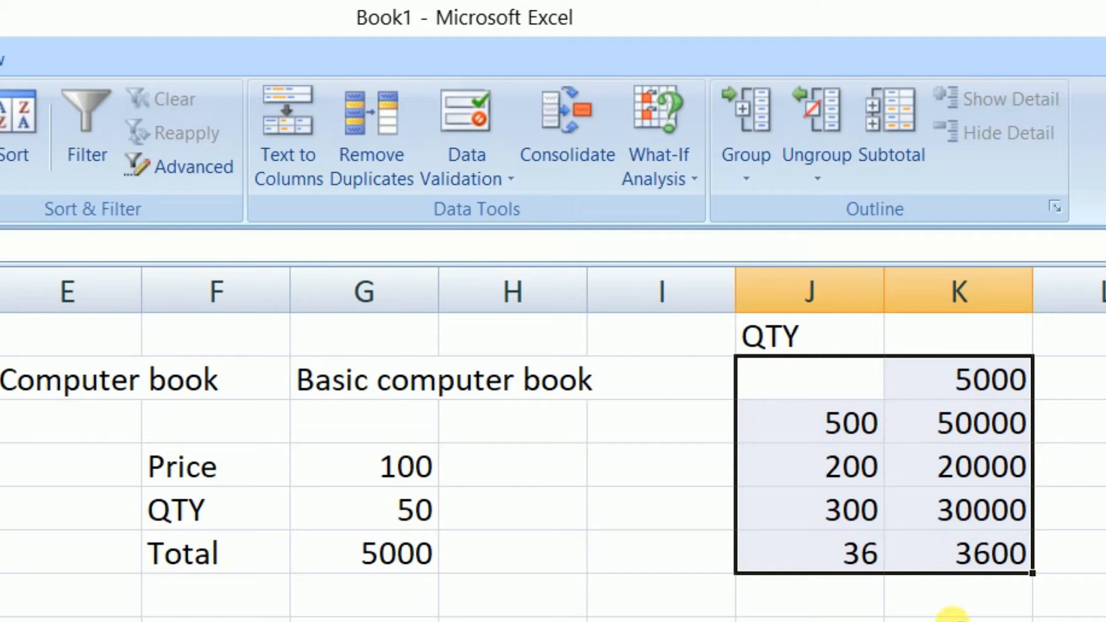
Switch to Calculator, multiply 500 by 100 to check the first total, and return to the Excel worksheet
click(953, 615)
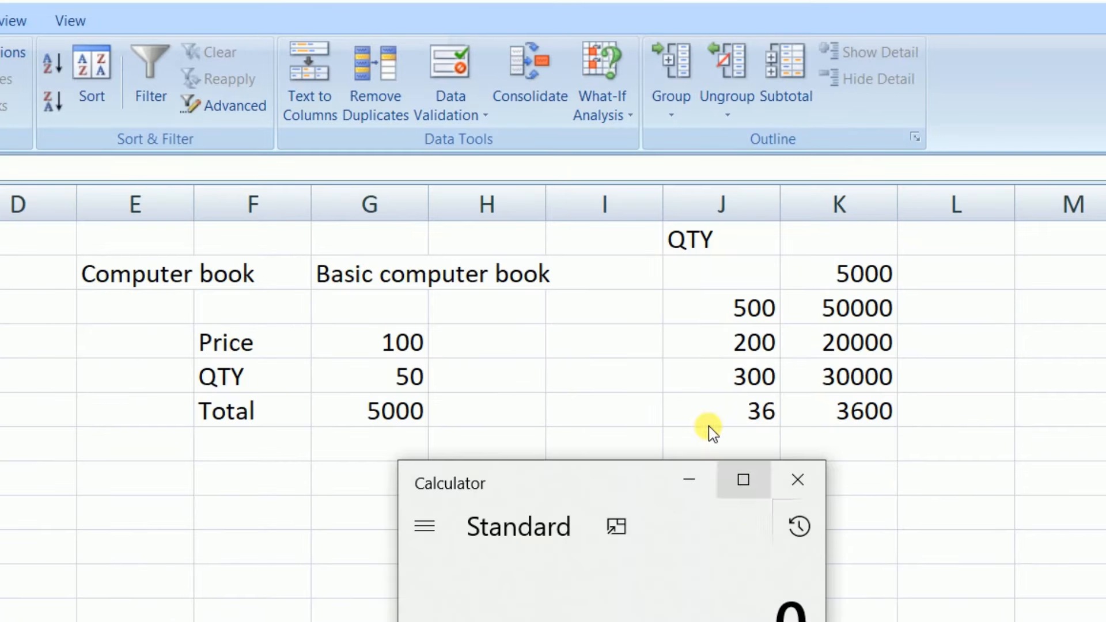
text(00)
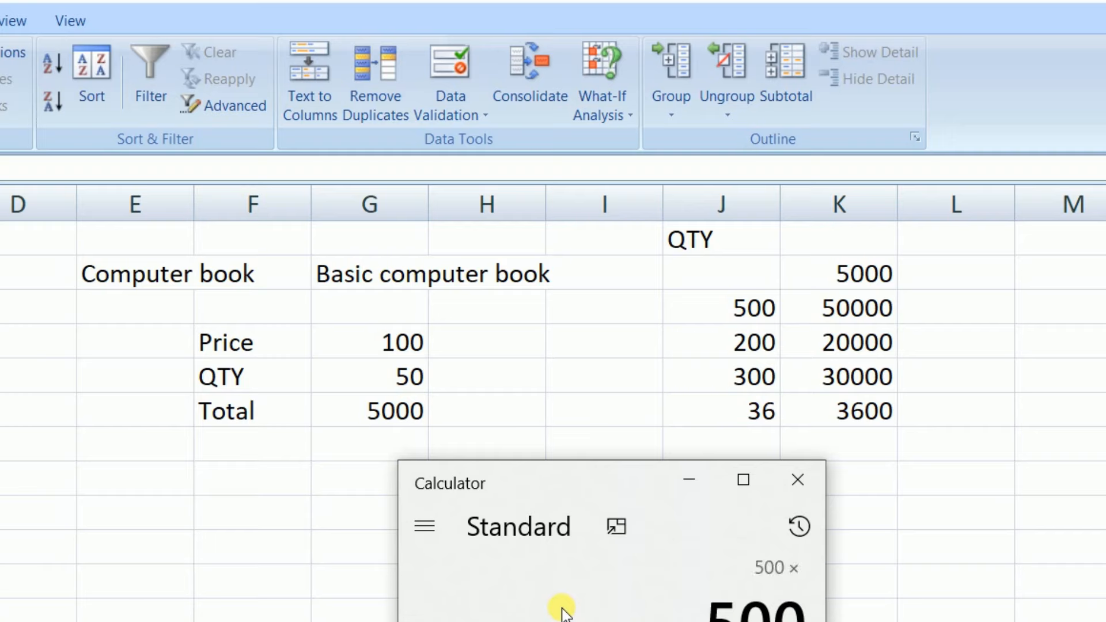
text(100)
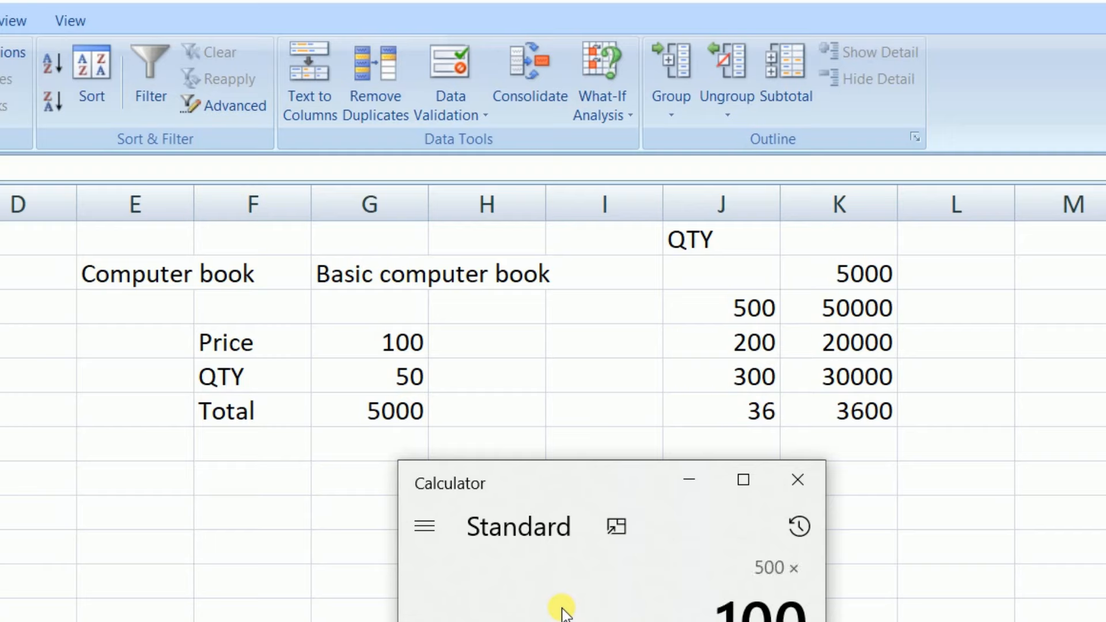
key(Return)
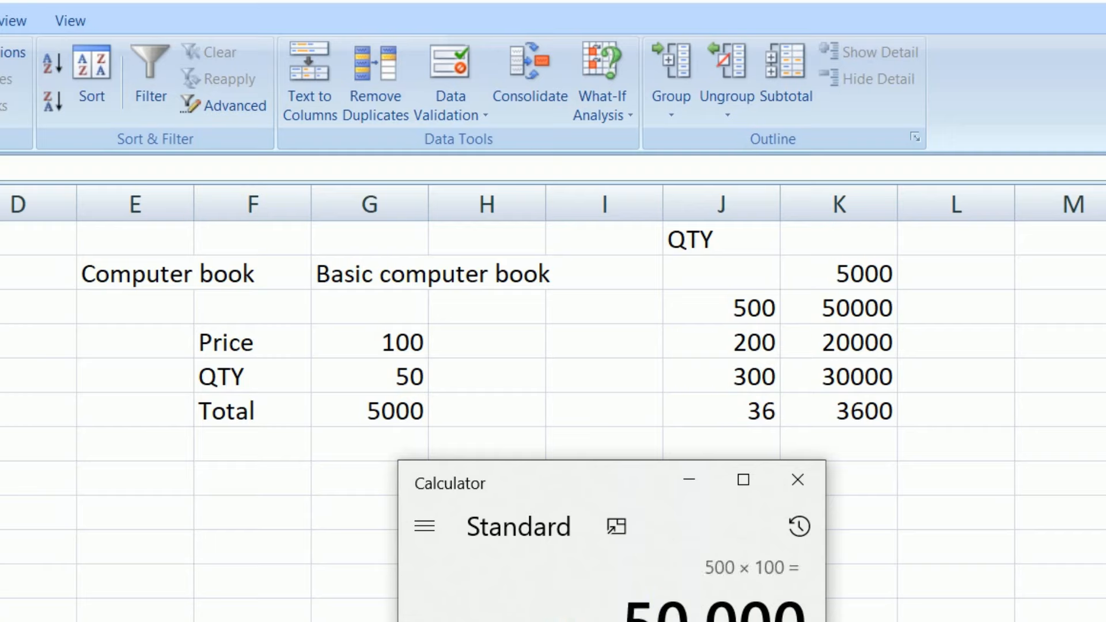
key(alt+Tab)
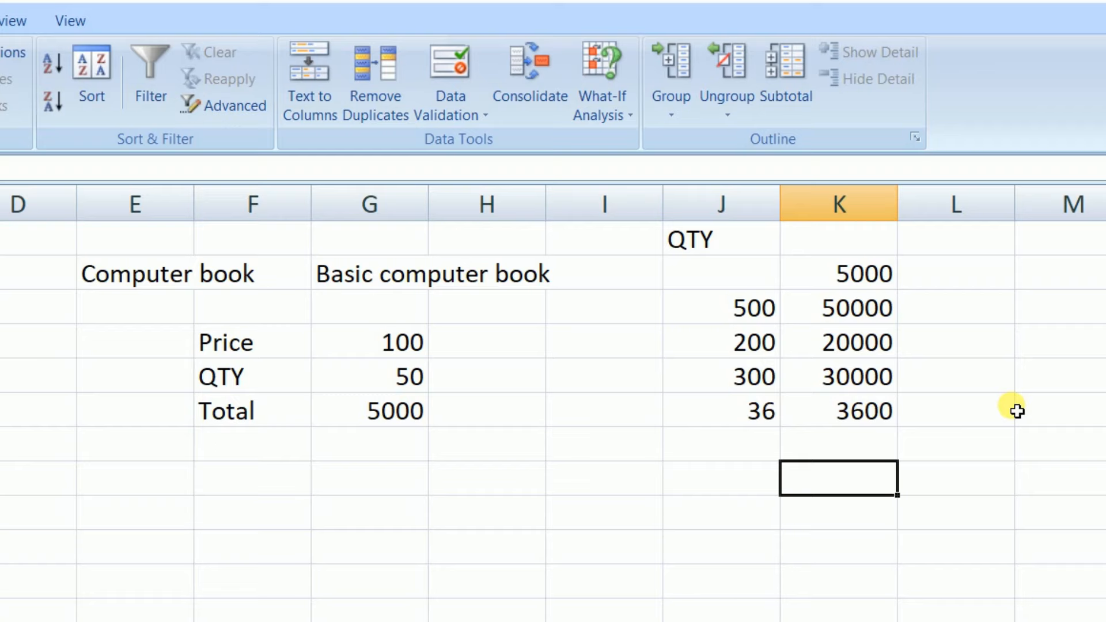
click(809, 579)
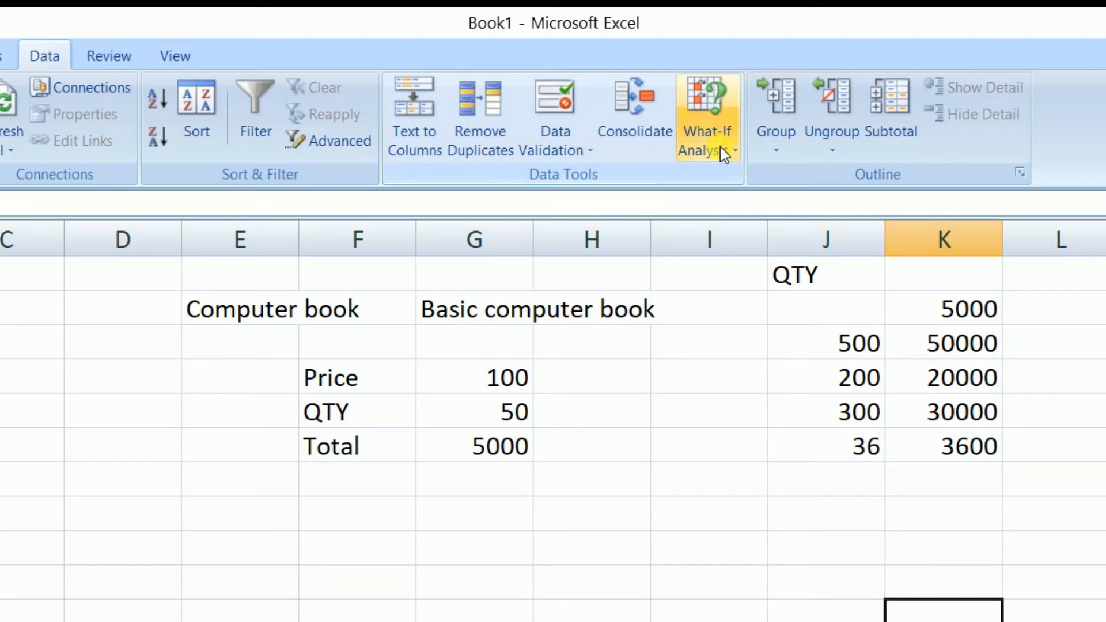
click(723, 153)
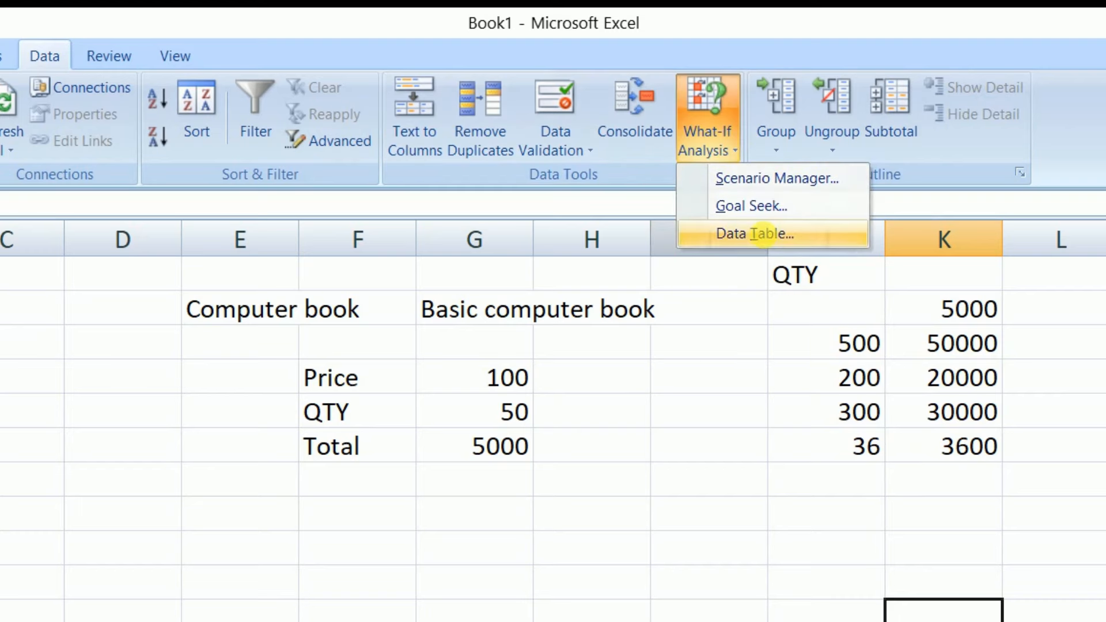
click(761, 234)
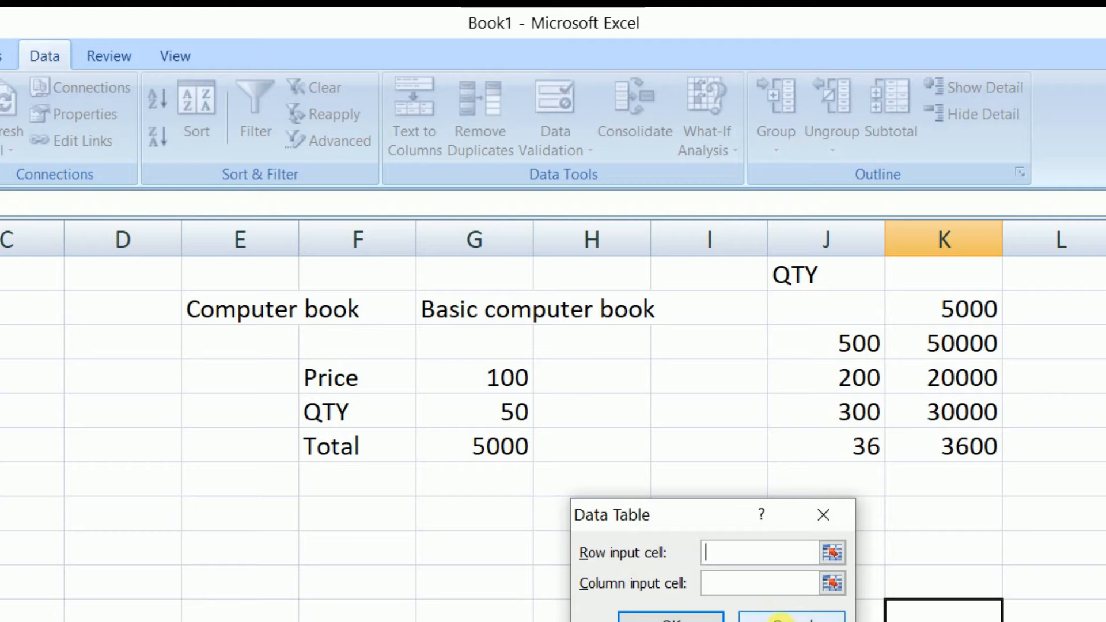
click(780, 616)
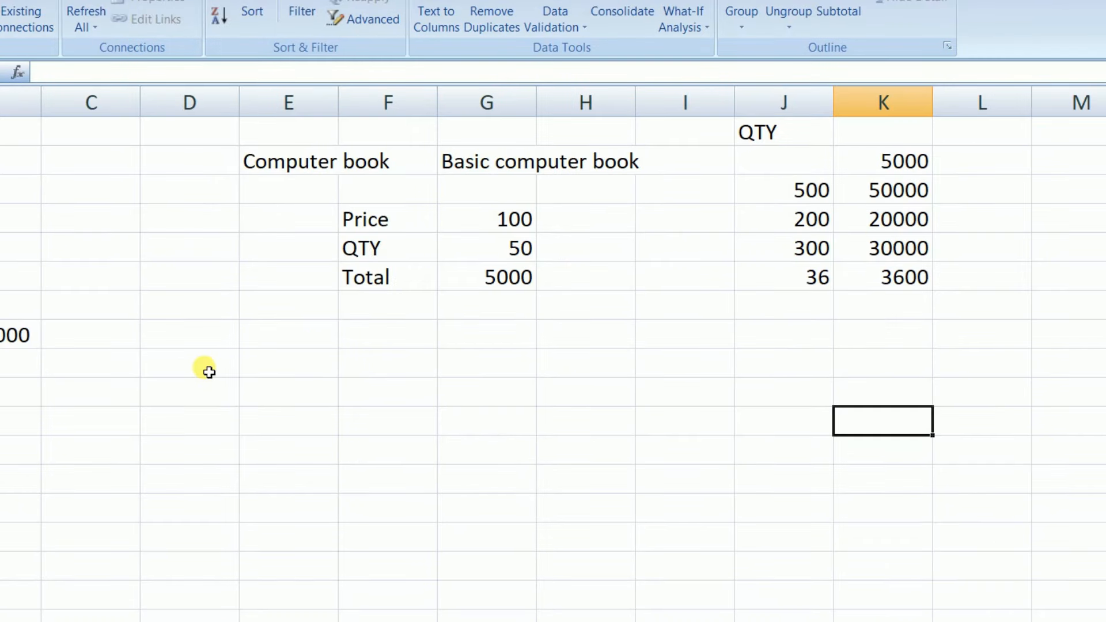
click(185, 397)
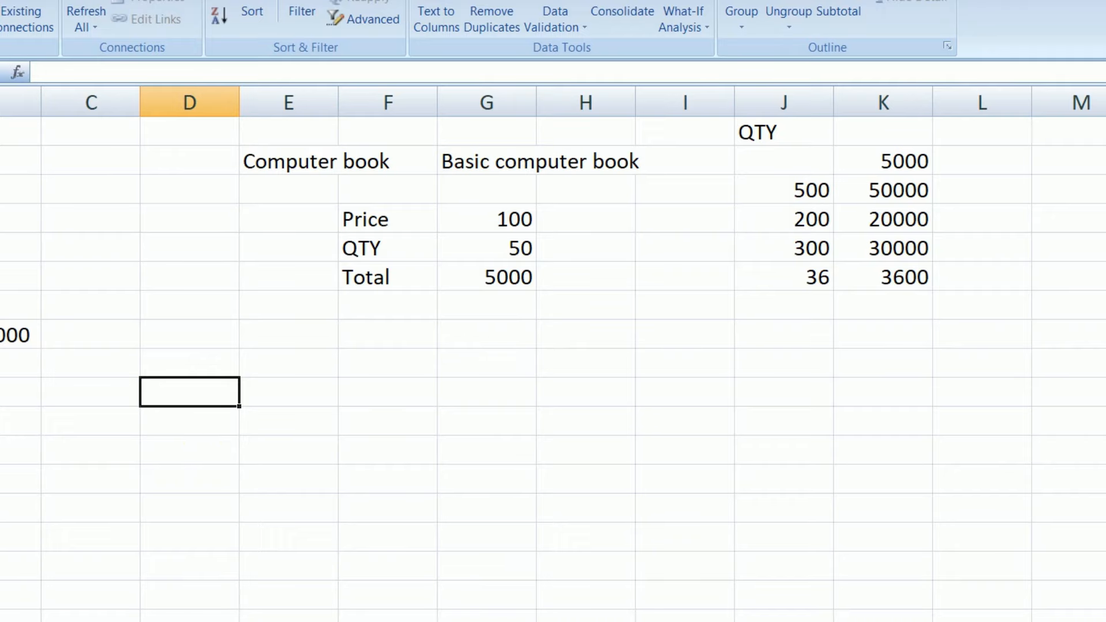
Enter the label QTY in D10 and the alternative quantities 50, 70 and 80 across F10:H10
text(QTY)
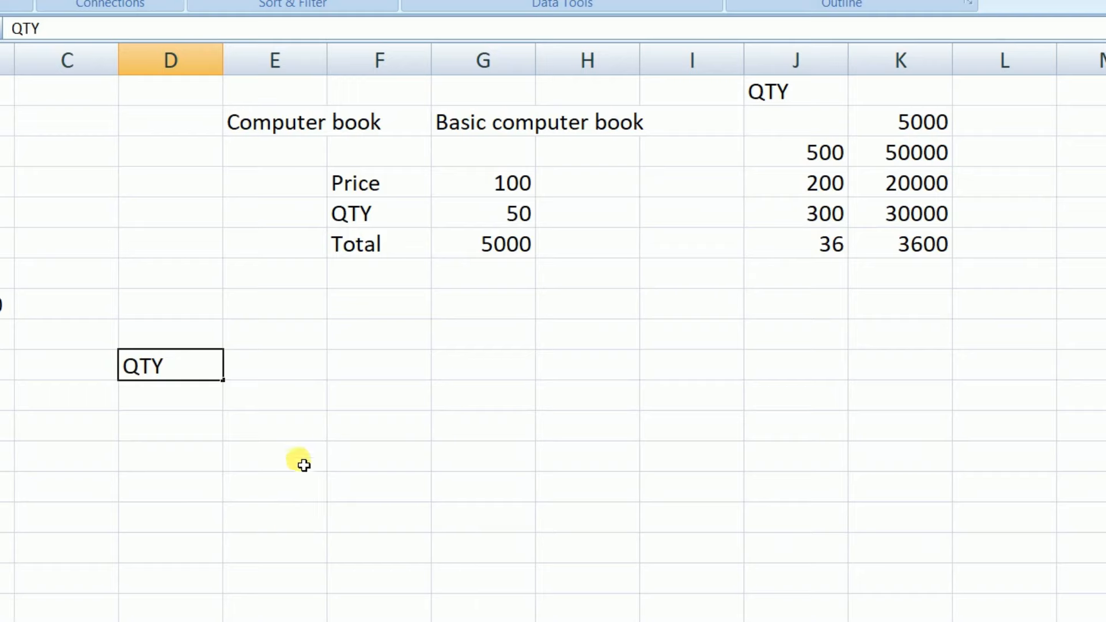
click(284, 395)
click(393, 371)
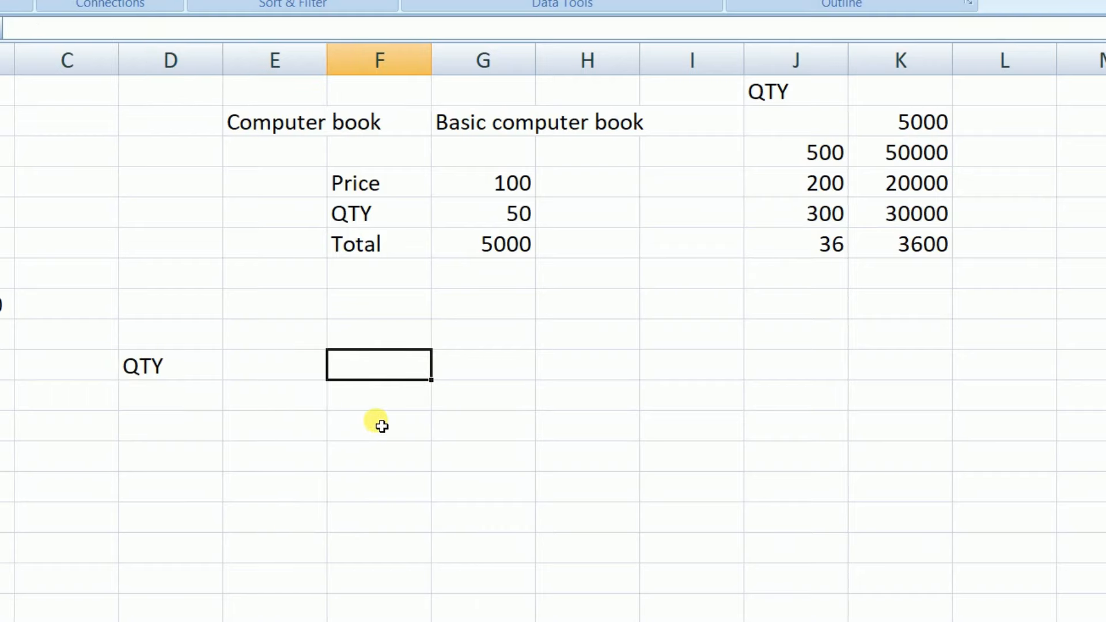
text(50)
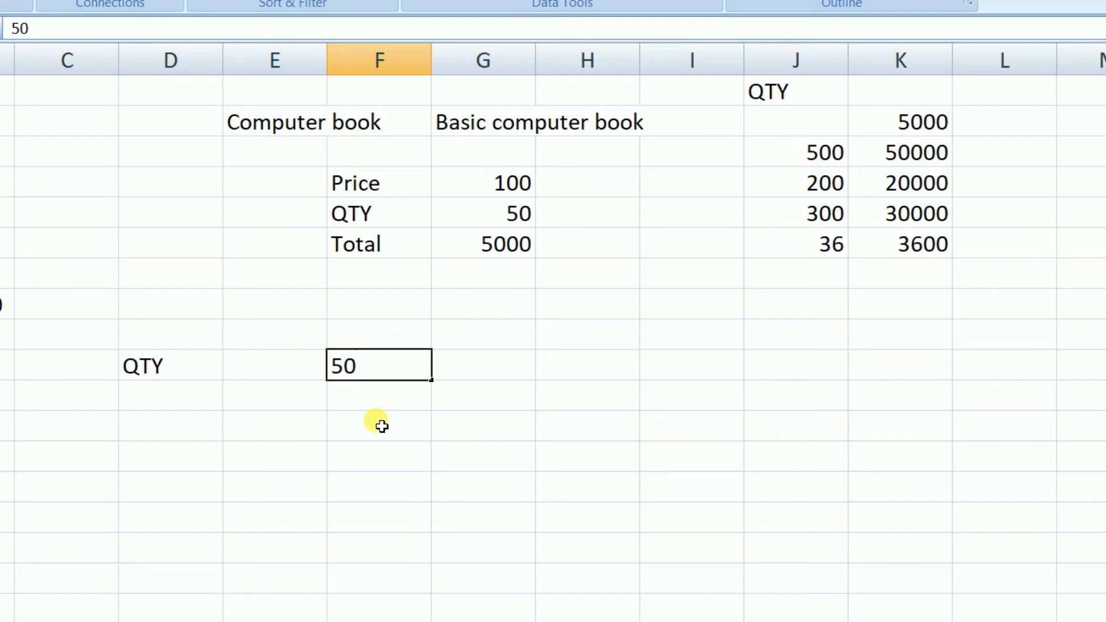
key(Tab)
text(70)
key(Tab)
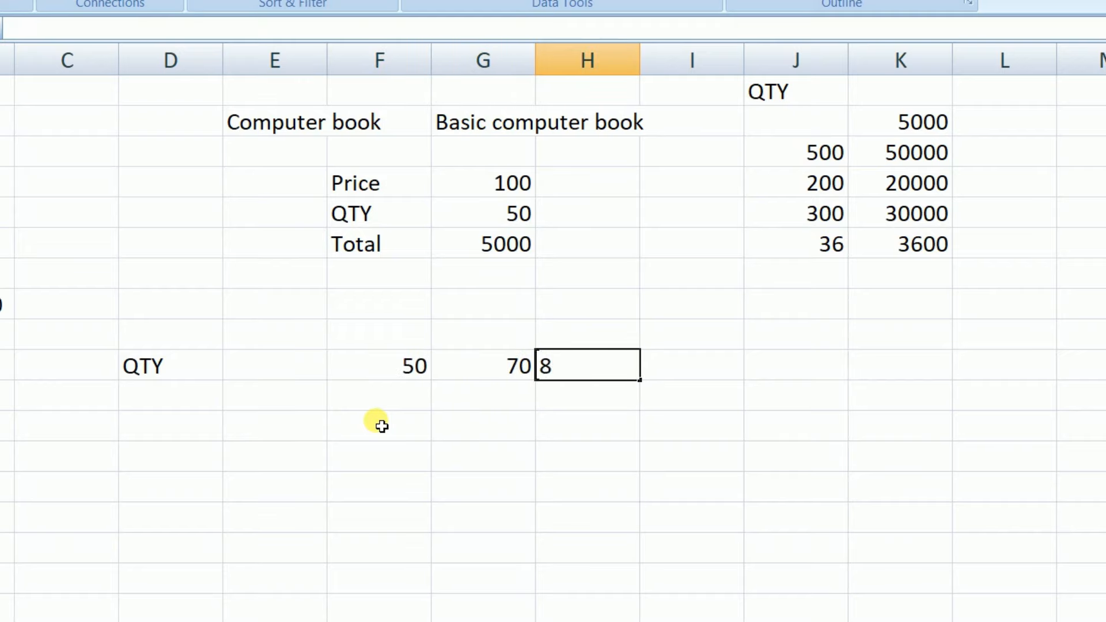
text(8)
key(Tab)
key(Left)
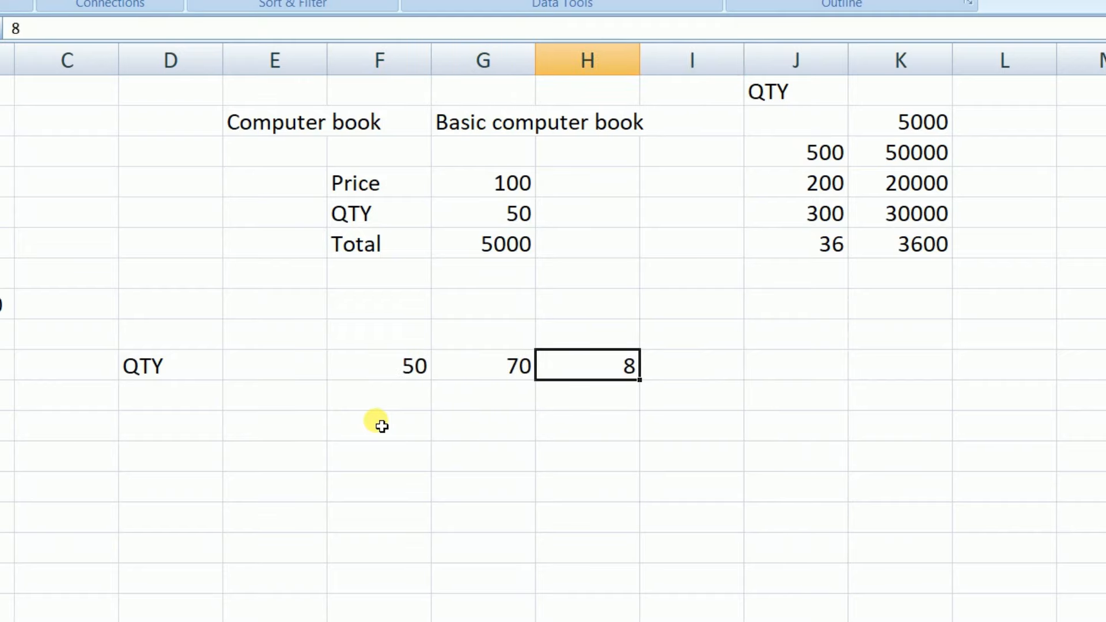
click(479, 464)
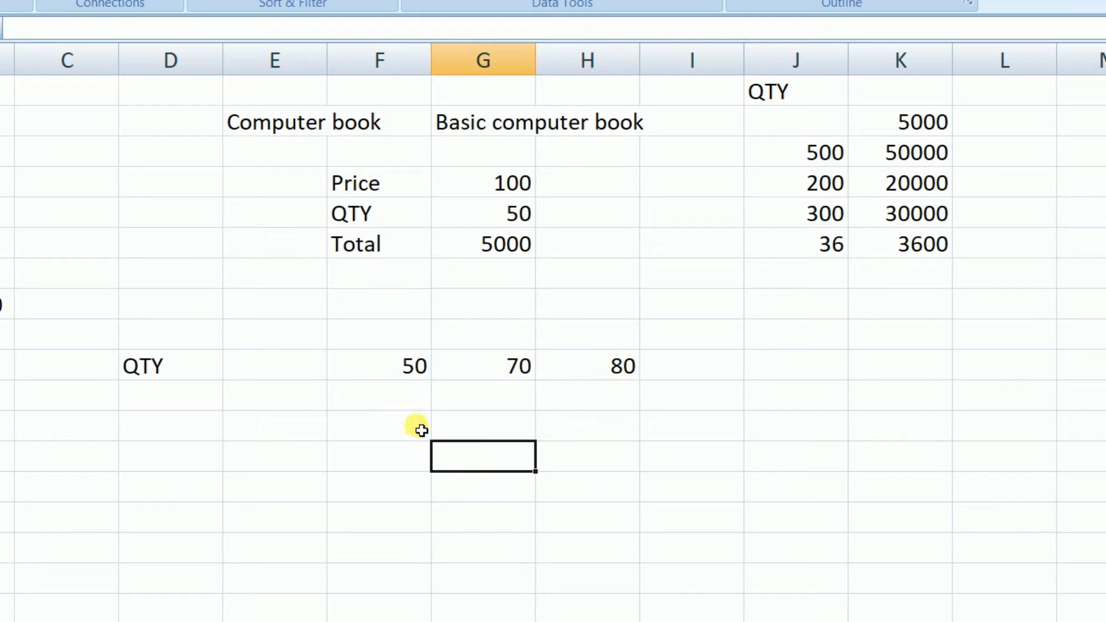
Examine each quantity in F10:H10 together with the empty total cell beneath it in row 11
click(396, 400)
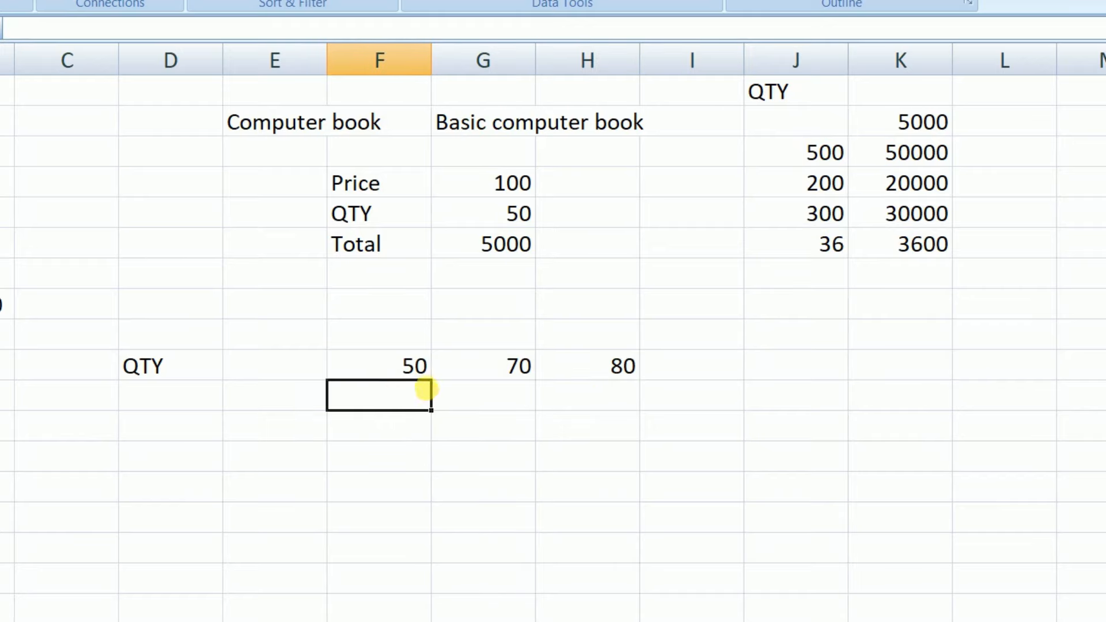
click(420, 367)
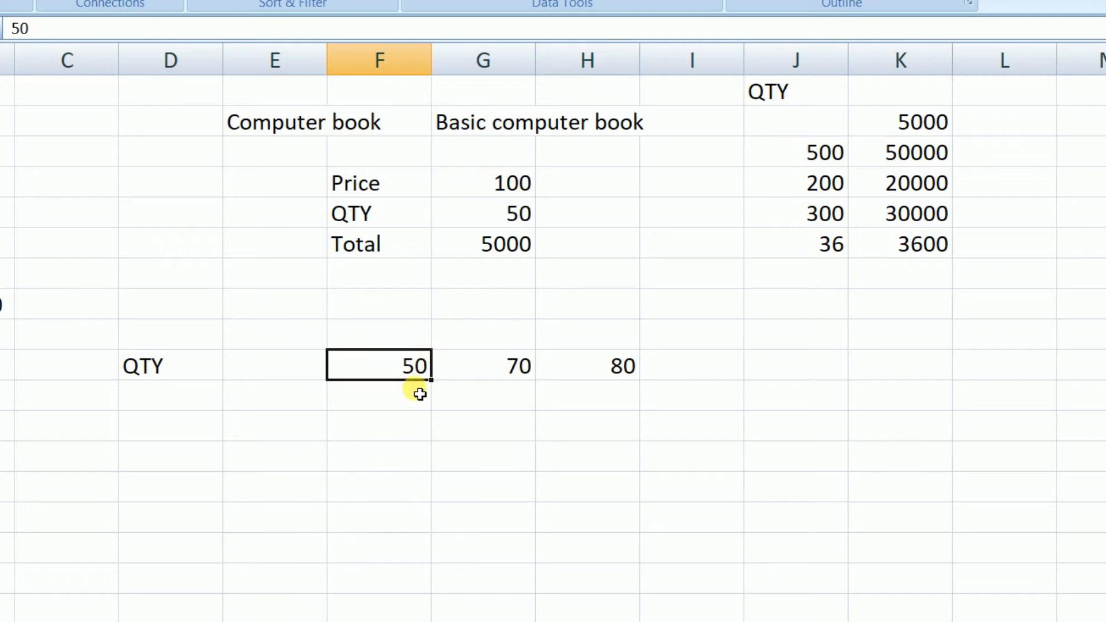
click(419, 397)
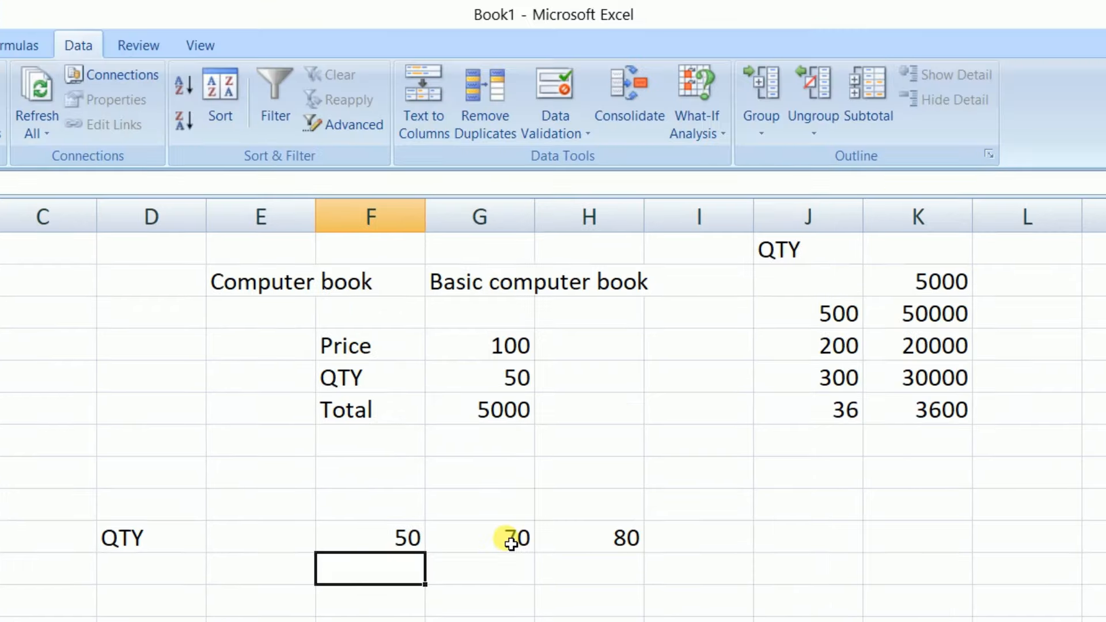
click(509, 366)
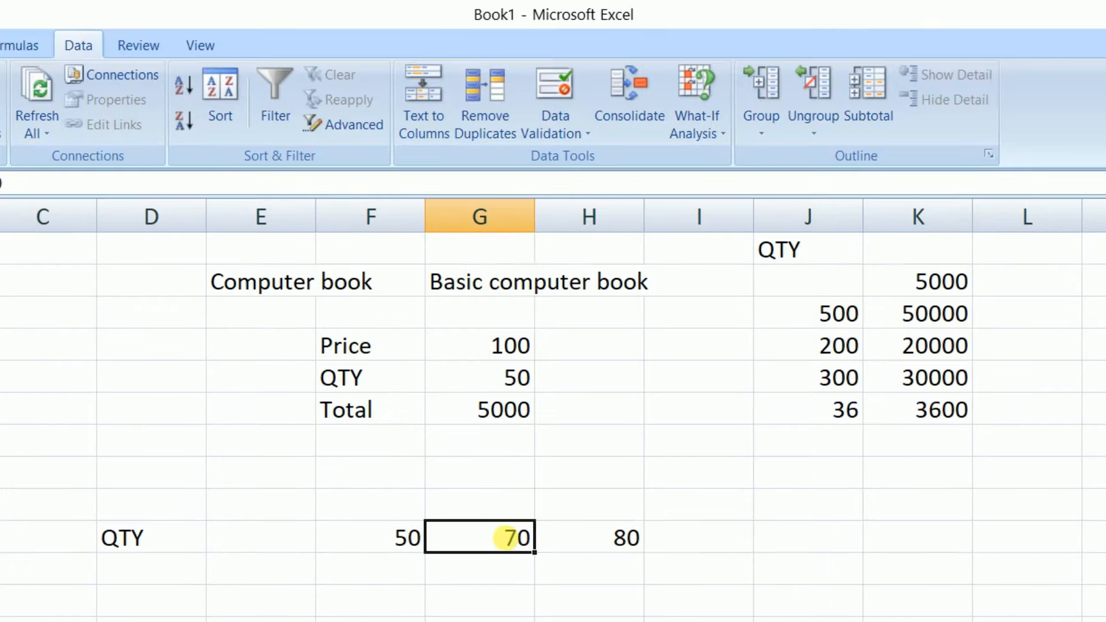
click(510, 569)
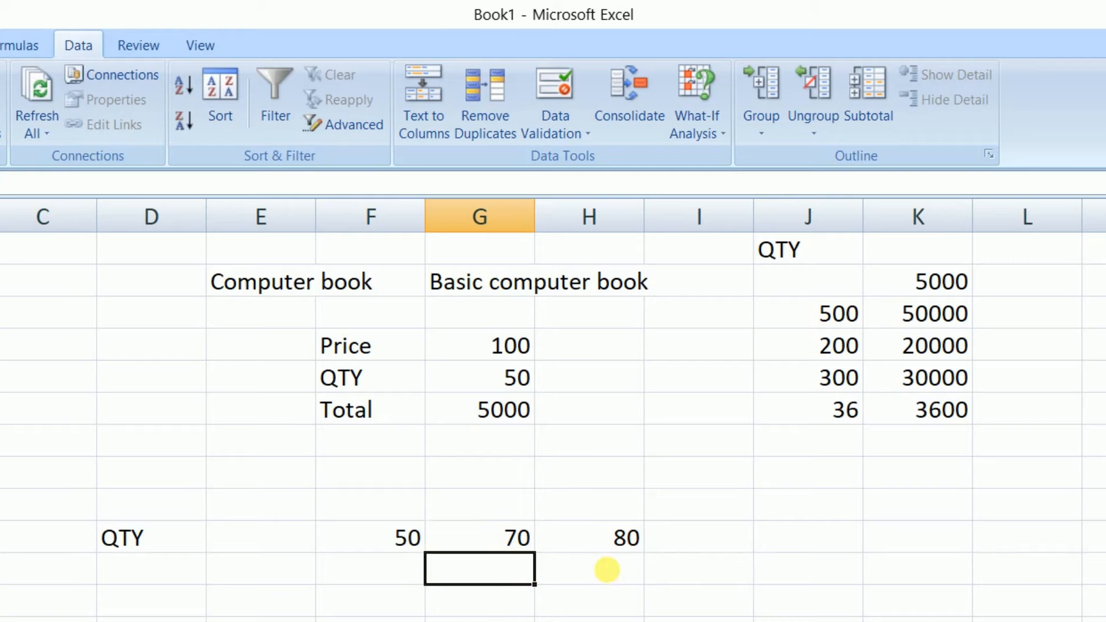
click(619, 541)
click(613, 583)
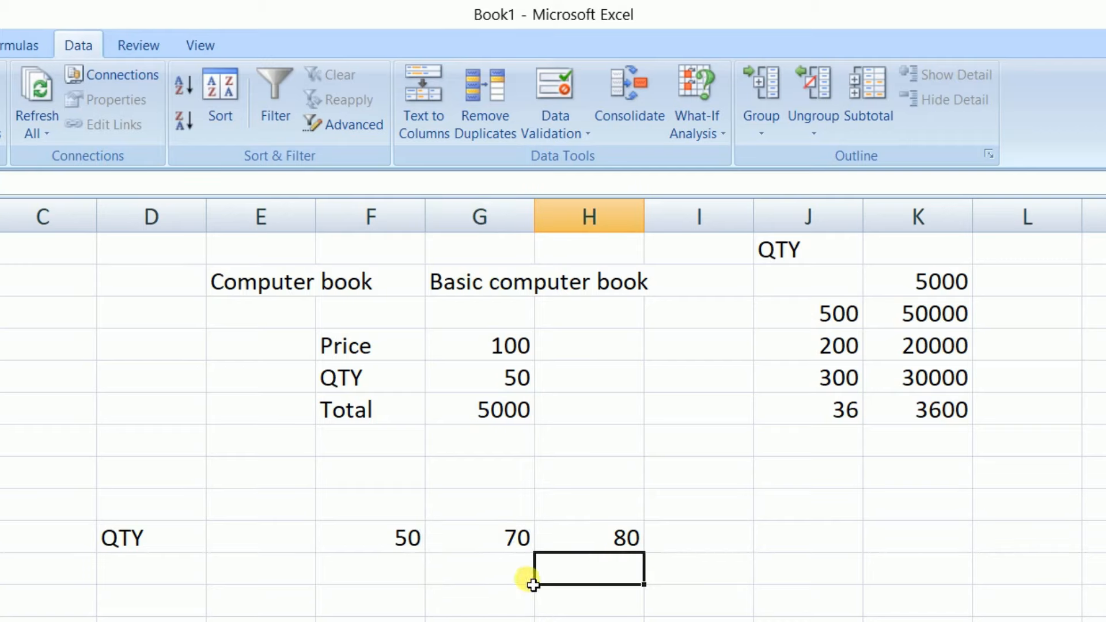
Enter the formula =G6 in E11 to reference the total of the book table
click(278, 579)
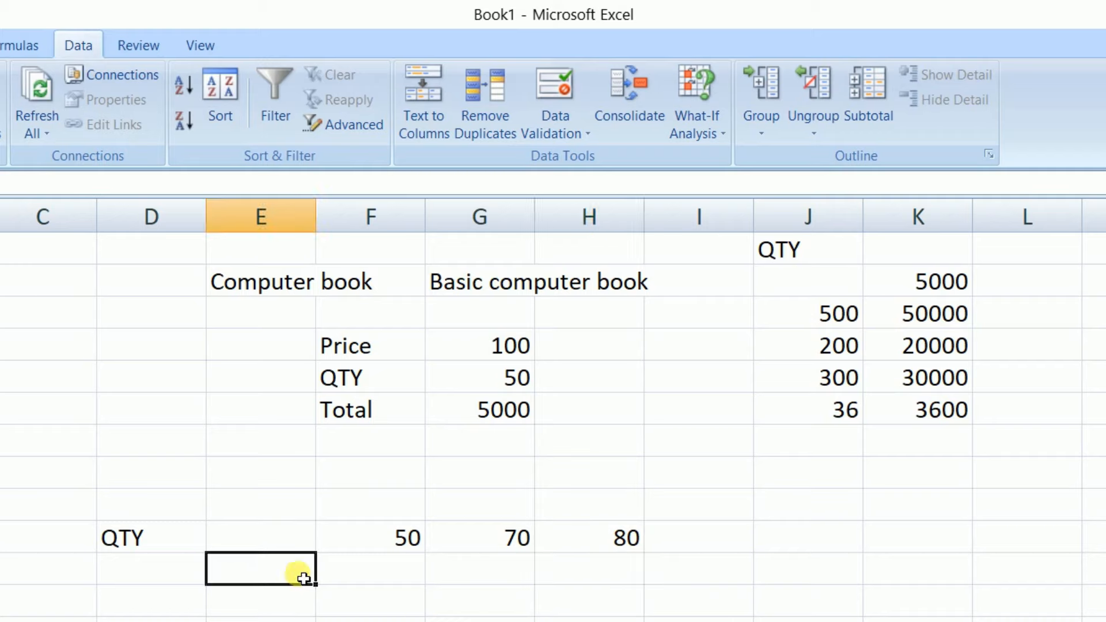
click(503, 413)
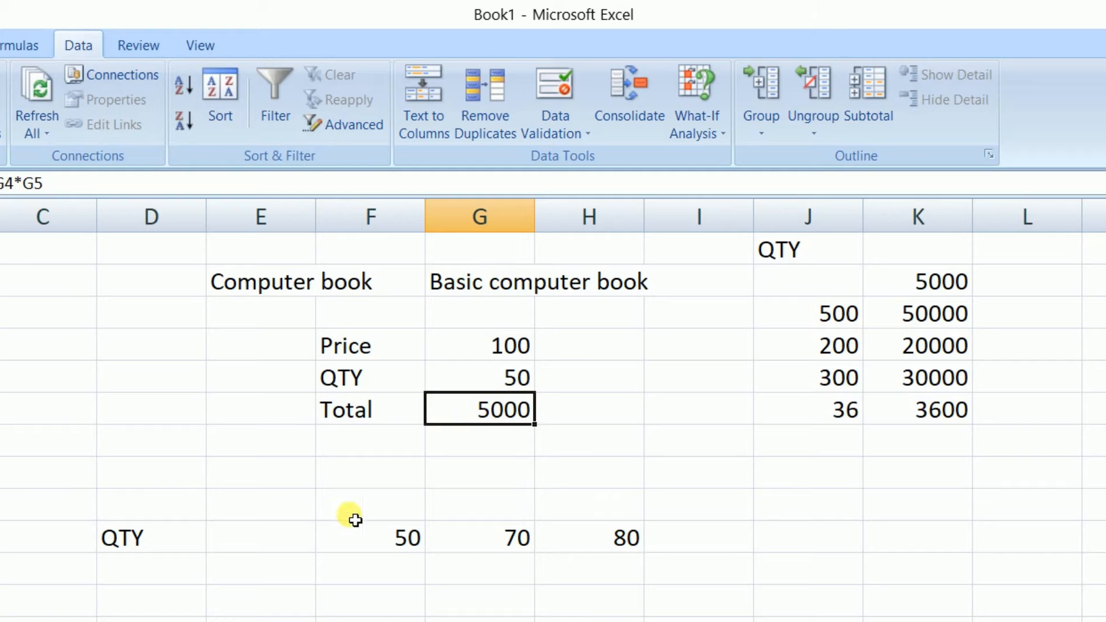
click(288, 547)
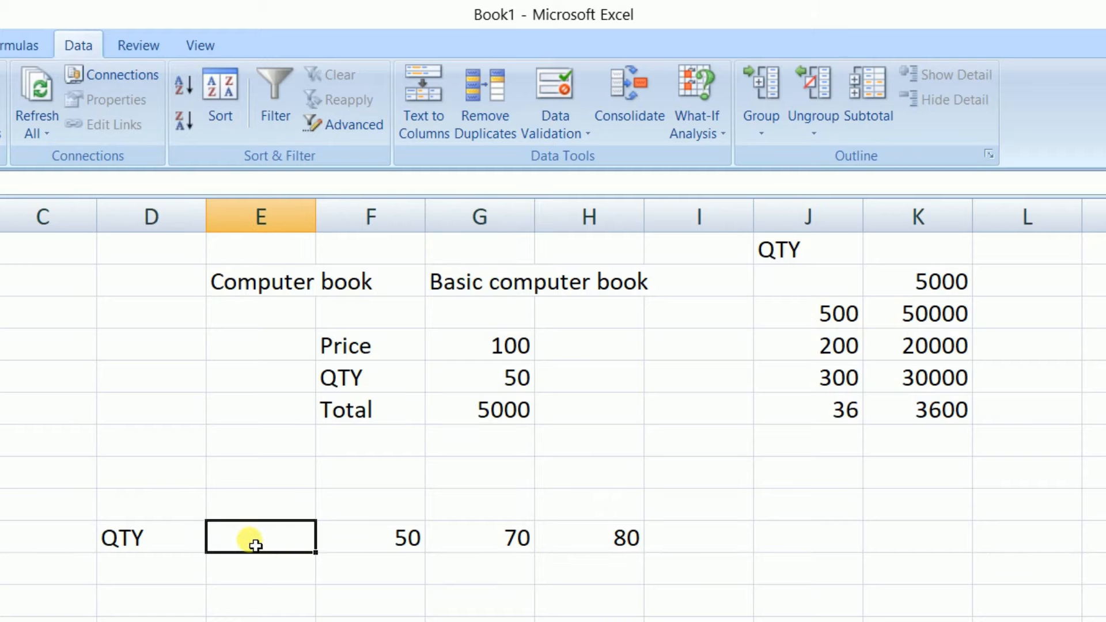
click(269, 575)
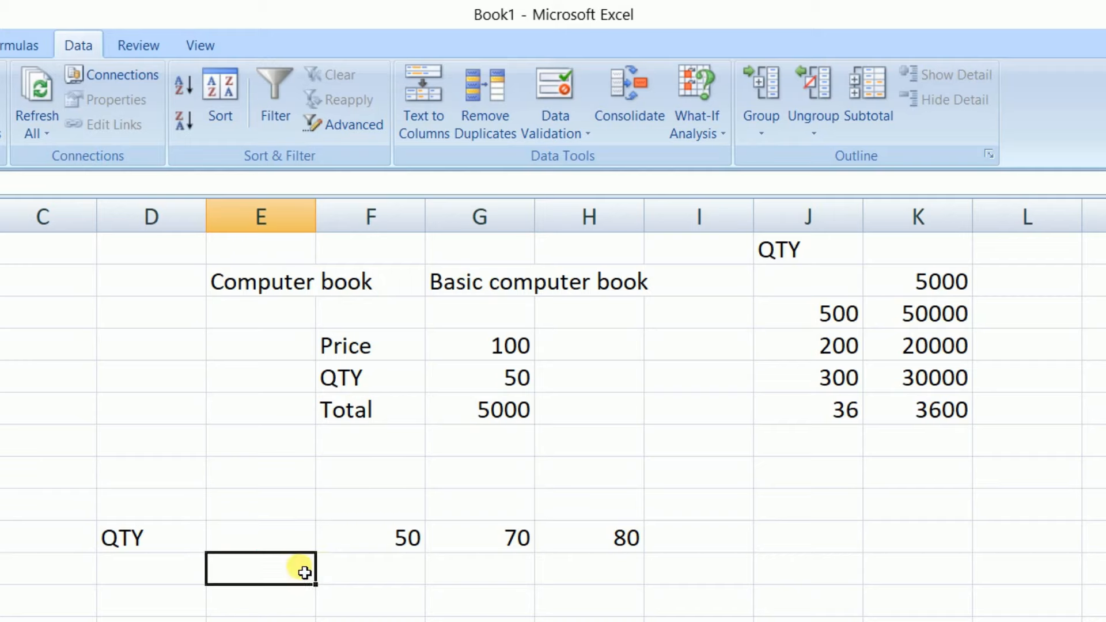
click(271, 549)
click(242, 569)
text(=)
click(509, 413)
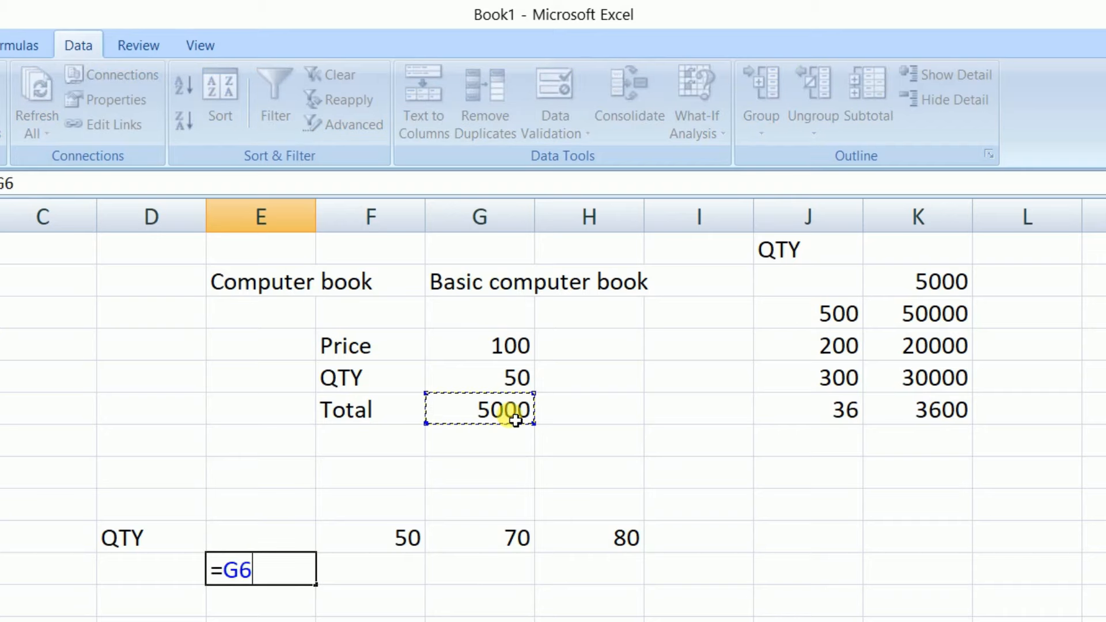
key(Return)
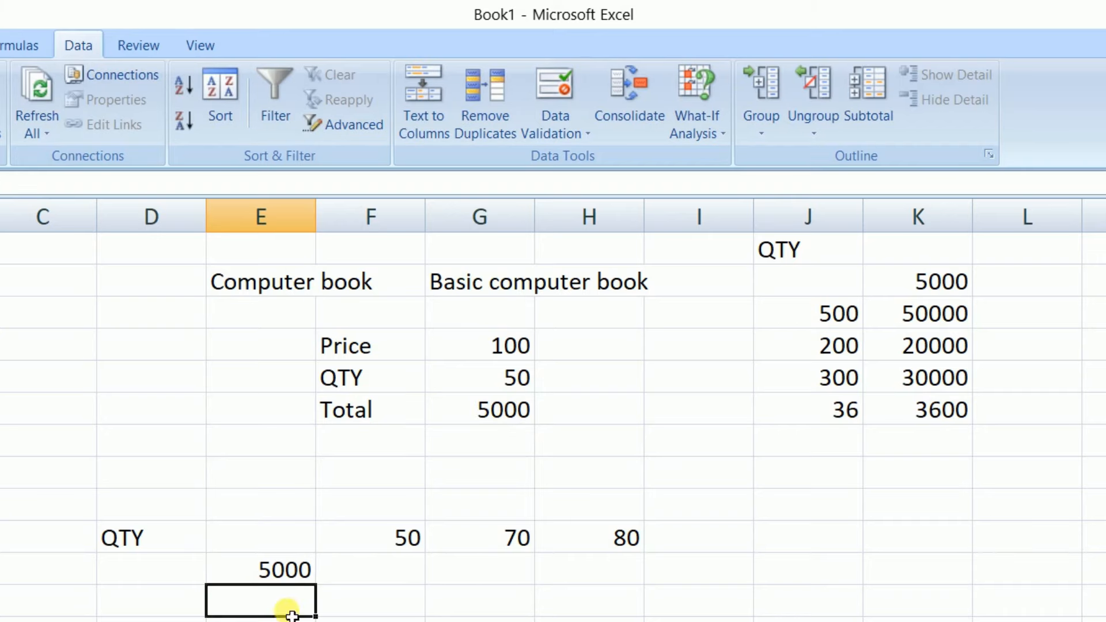
Create a what-if Data Table over E10:H11 using the quantity in G5 as the row input cell
click(283, 570)
drag(277, 539, 604, 566)
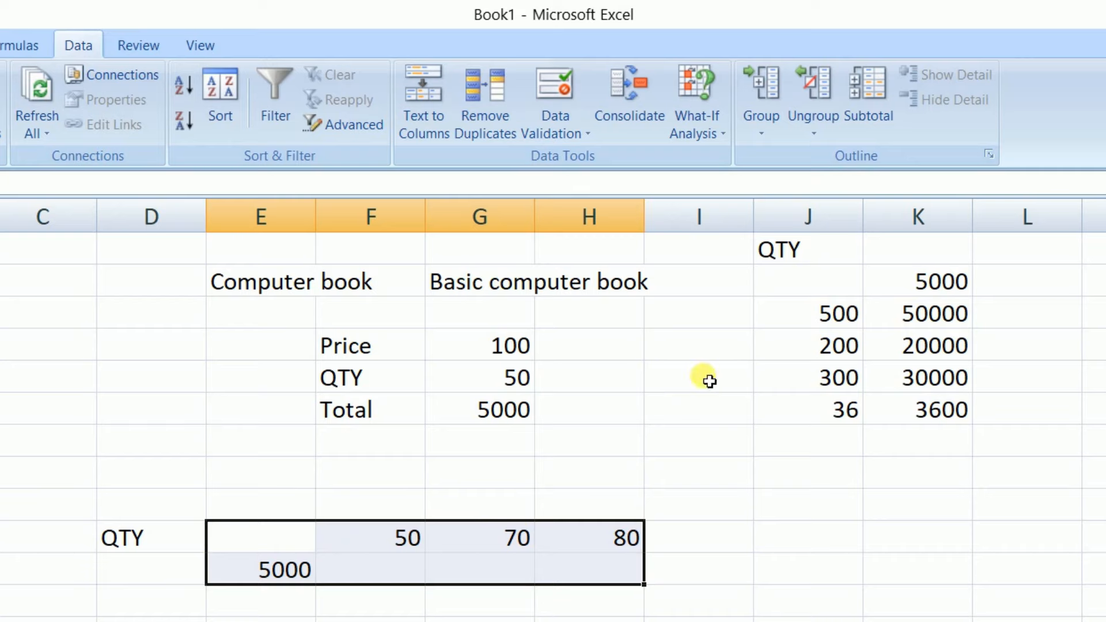
click(706, 131)
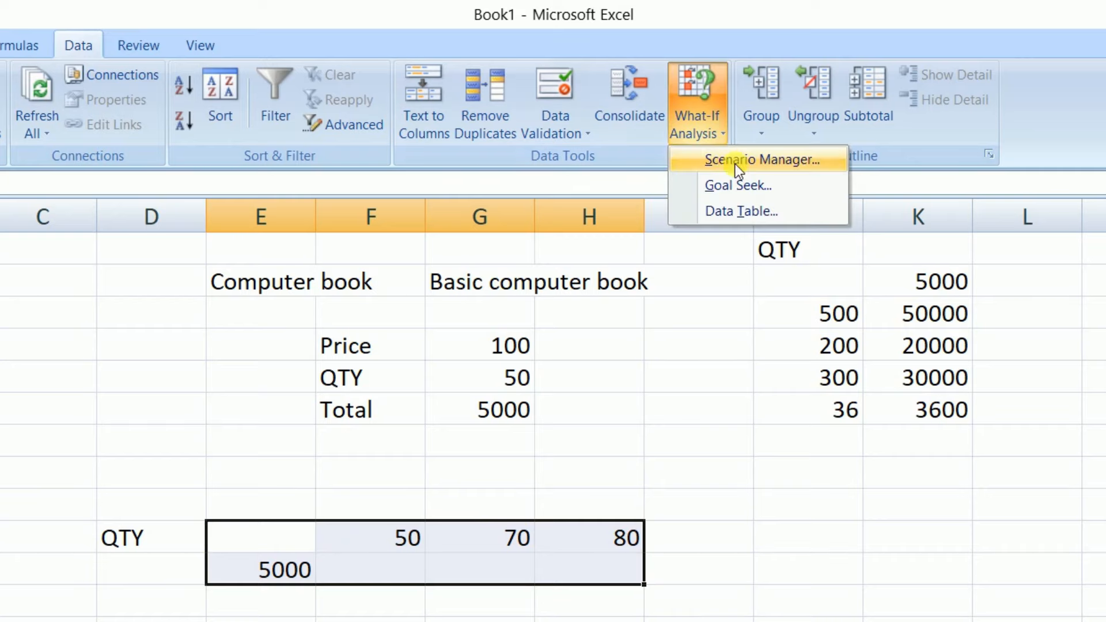
click(778, 213)
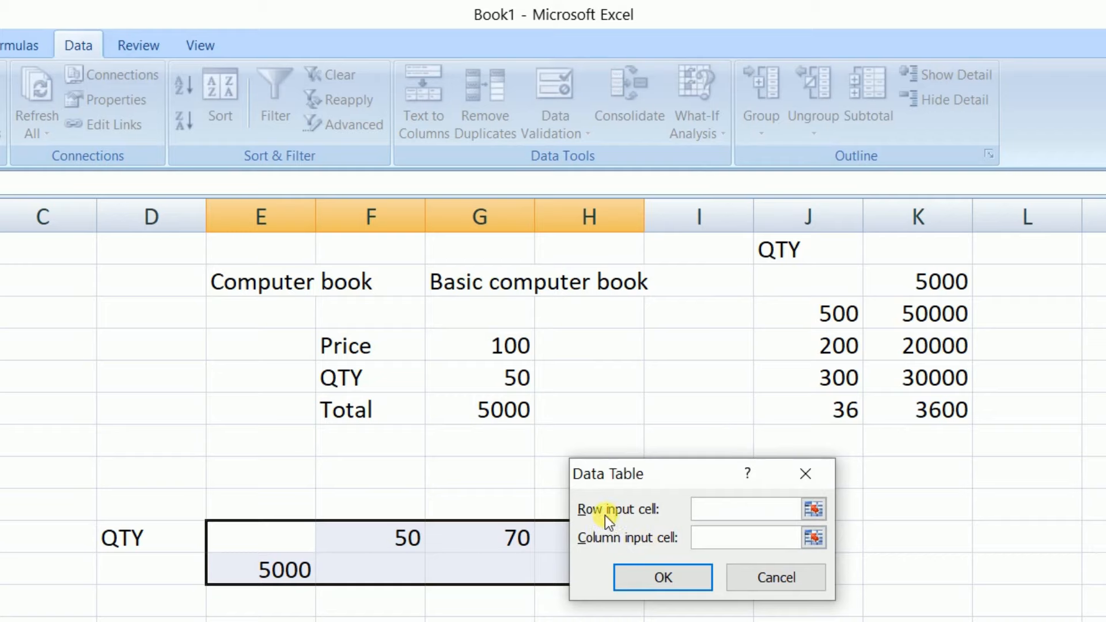
drag(708, 474, 727, 577)
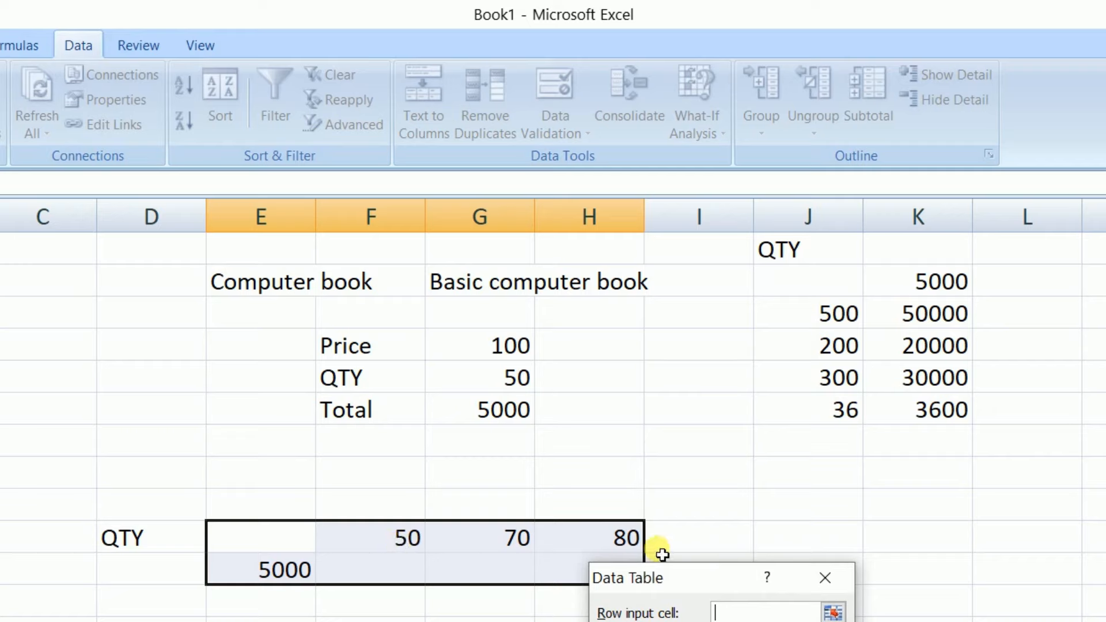
click(737, 611)
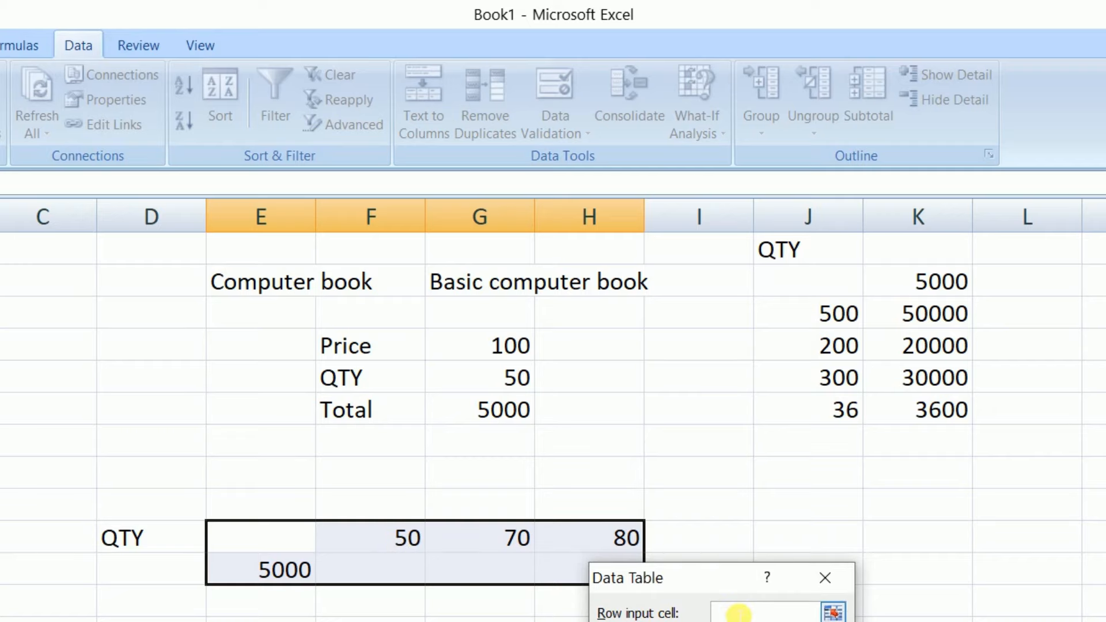
click(492, 383)
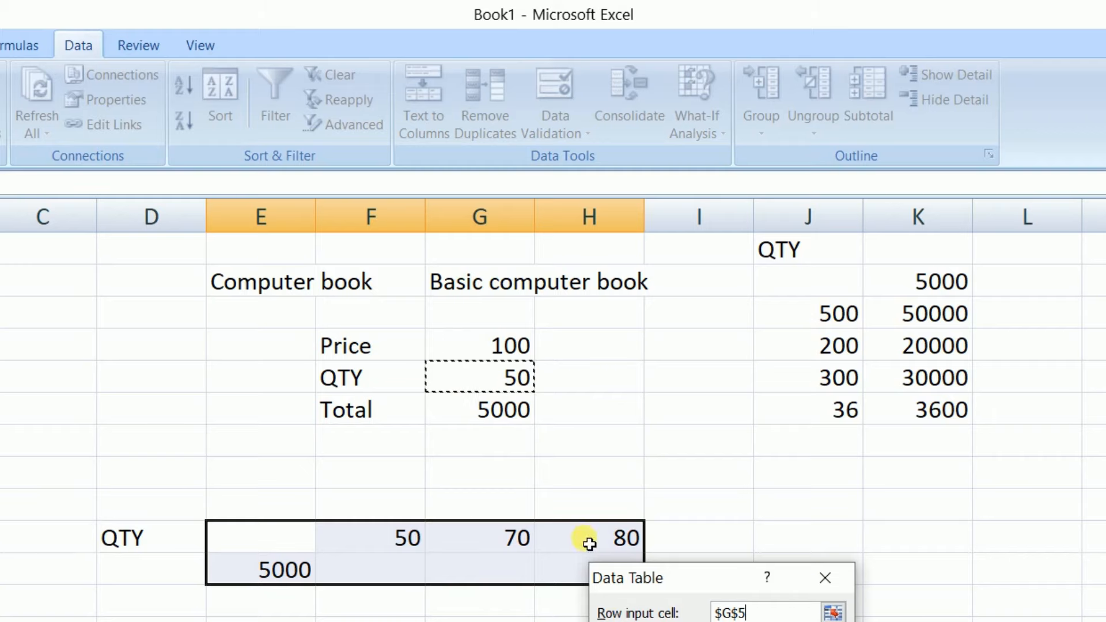
key(Return)
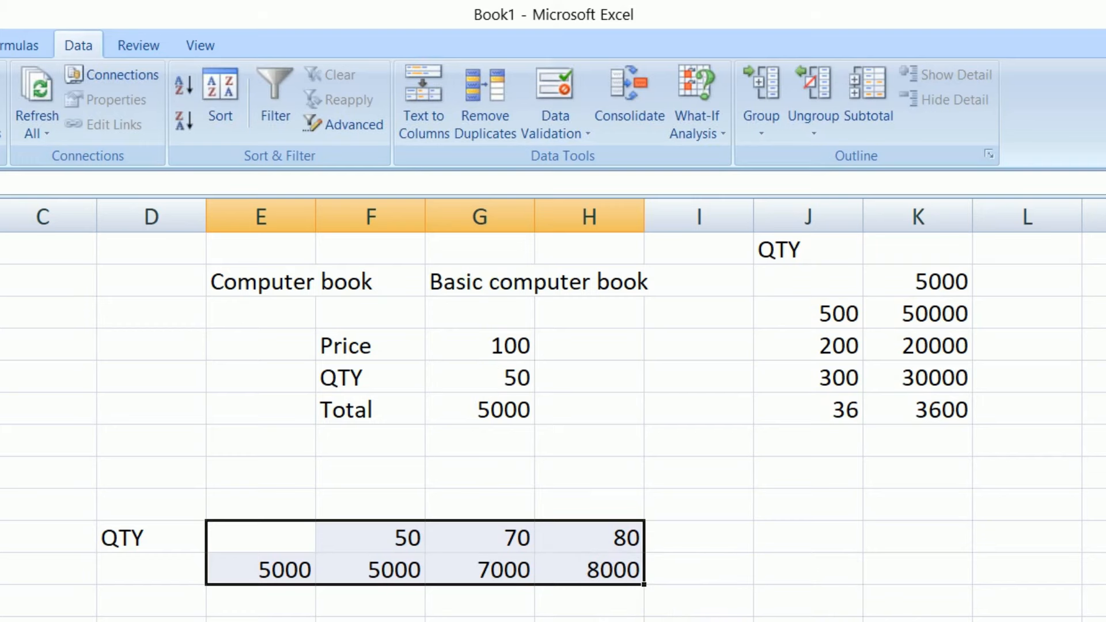
Switch to Calculator, multiply 50 by 100 to check the total in F11, and return to the Excel worksheet
click(401, 573)
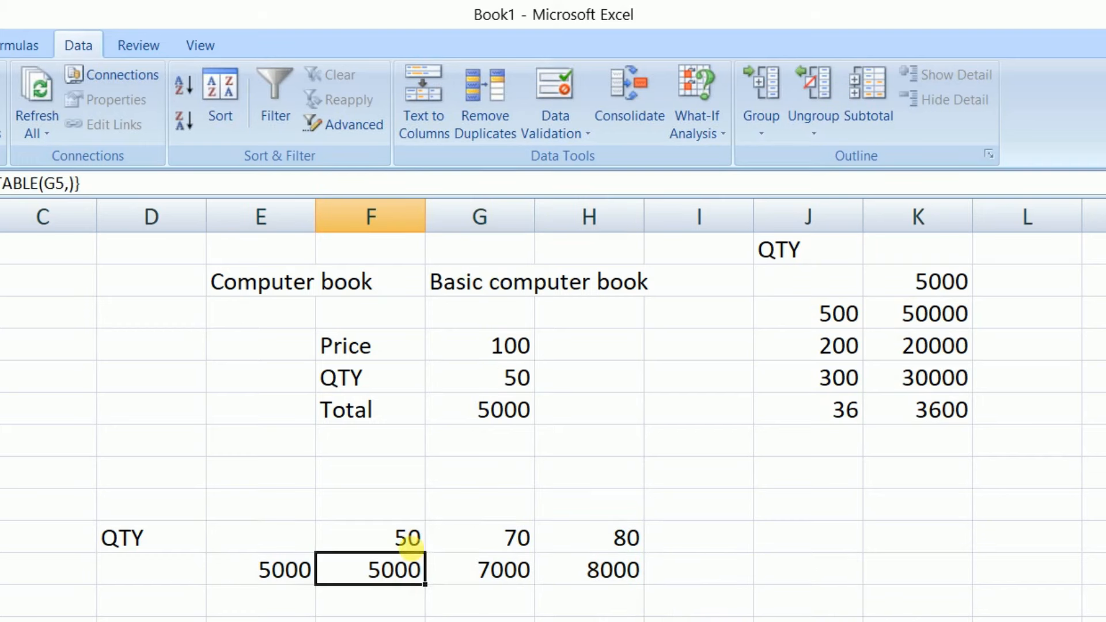
click(417, 544)
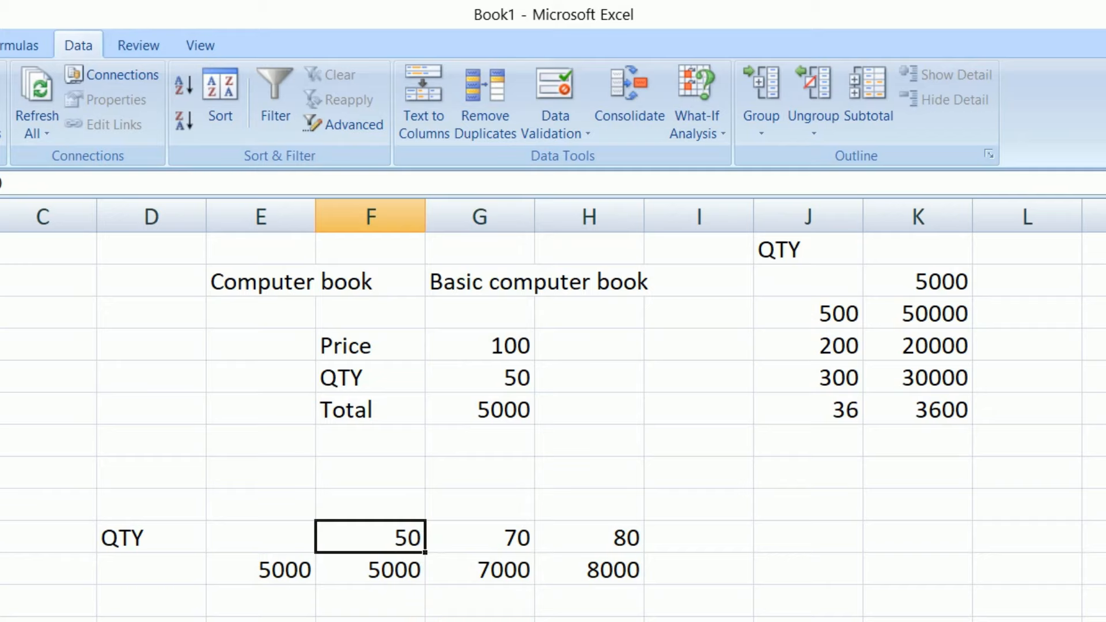
key(alt+Tab)
drag(688, 471, 903, 351)
key(Delete)
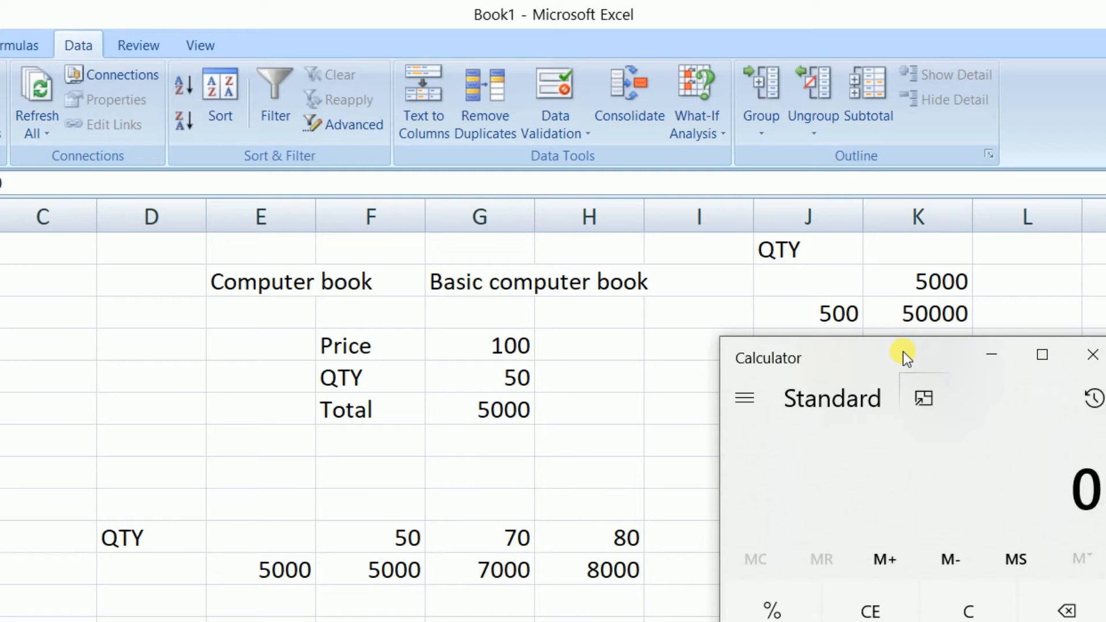
text(5)
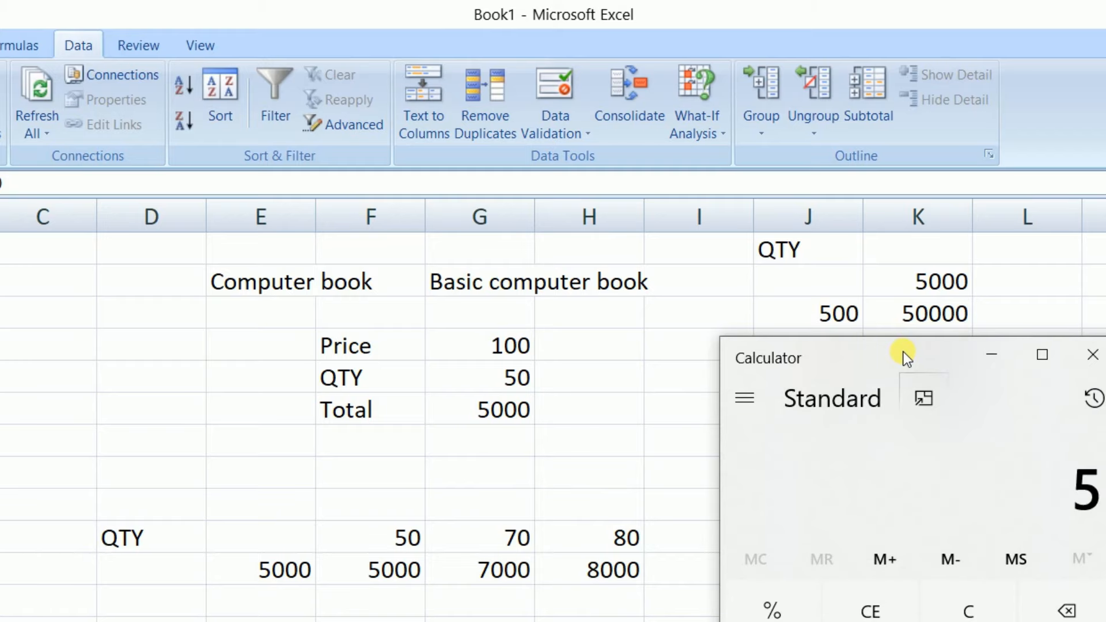
text(0 × 100)
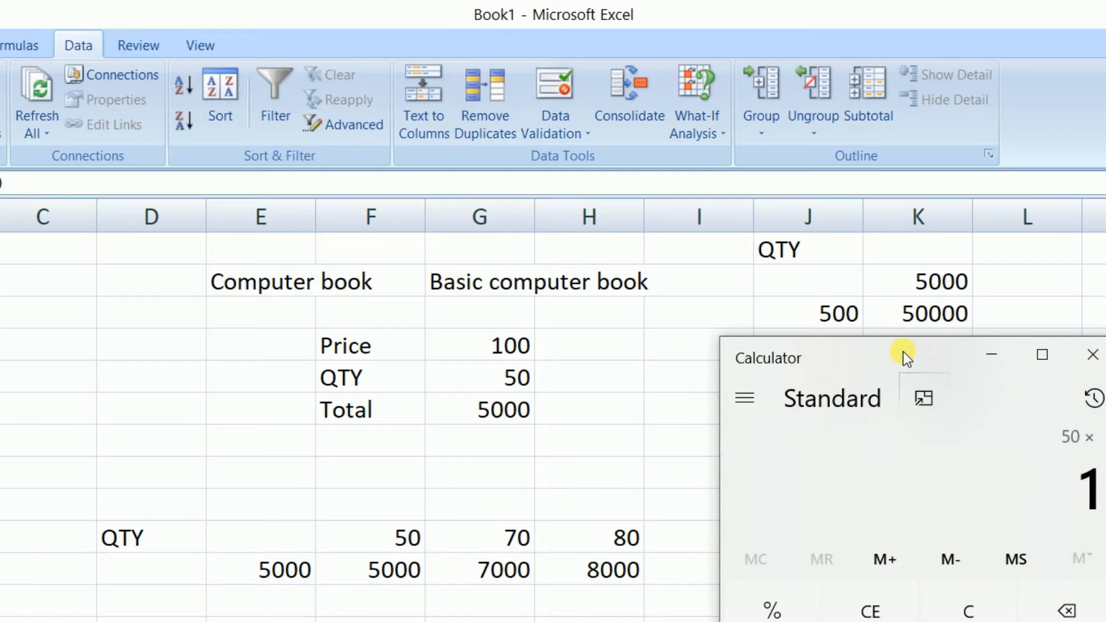
key(Return)
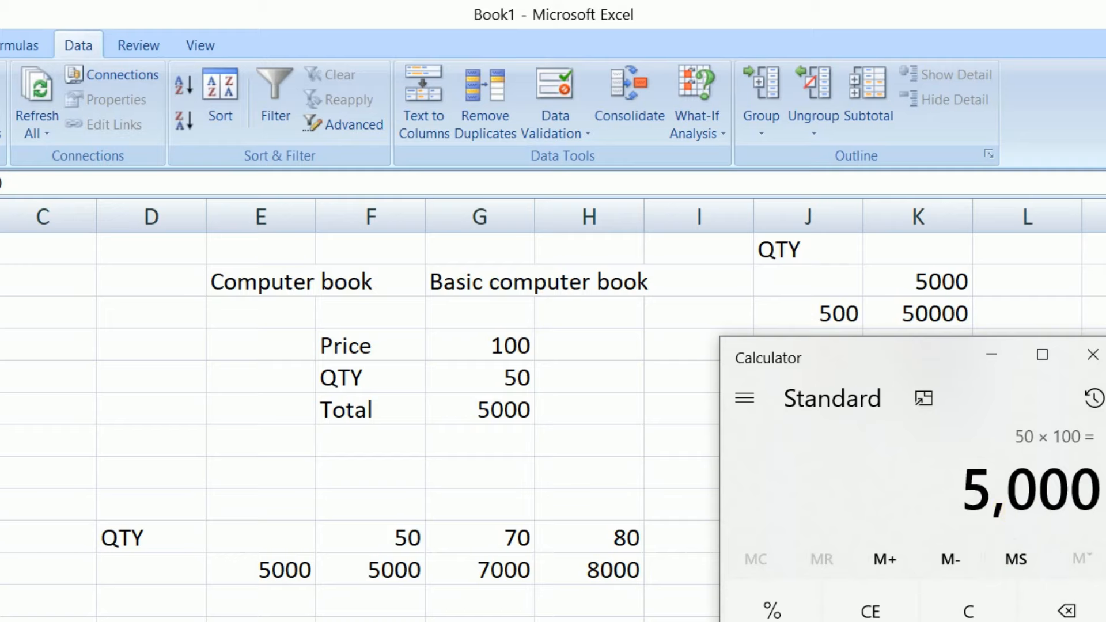
click(346, 547)
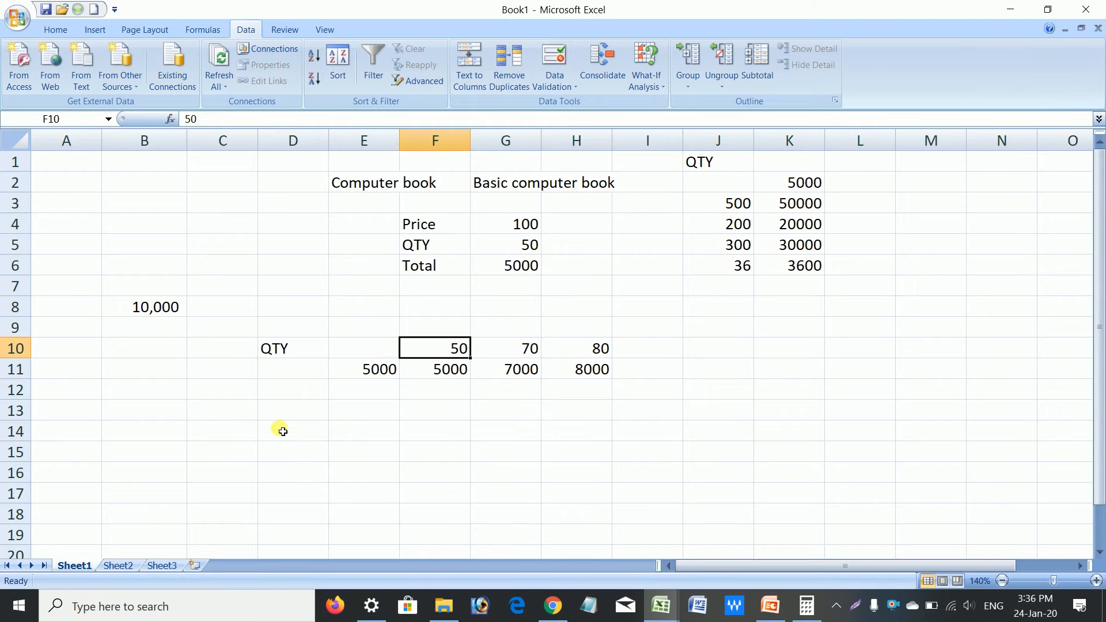
Examine the Price label in B15 and the first two price values in D15 and E15
click(135, 436)
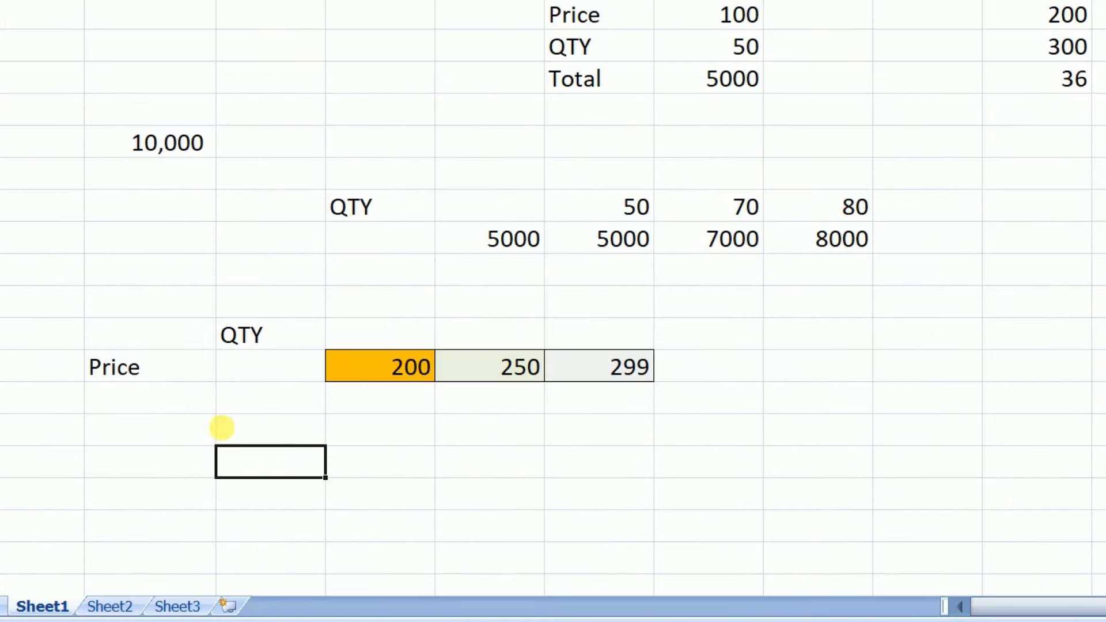
click(163, 372)
click(411, 367)
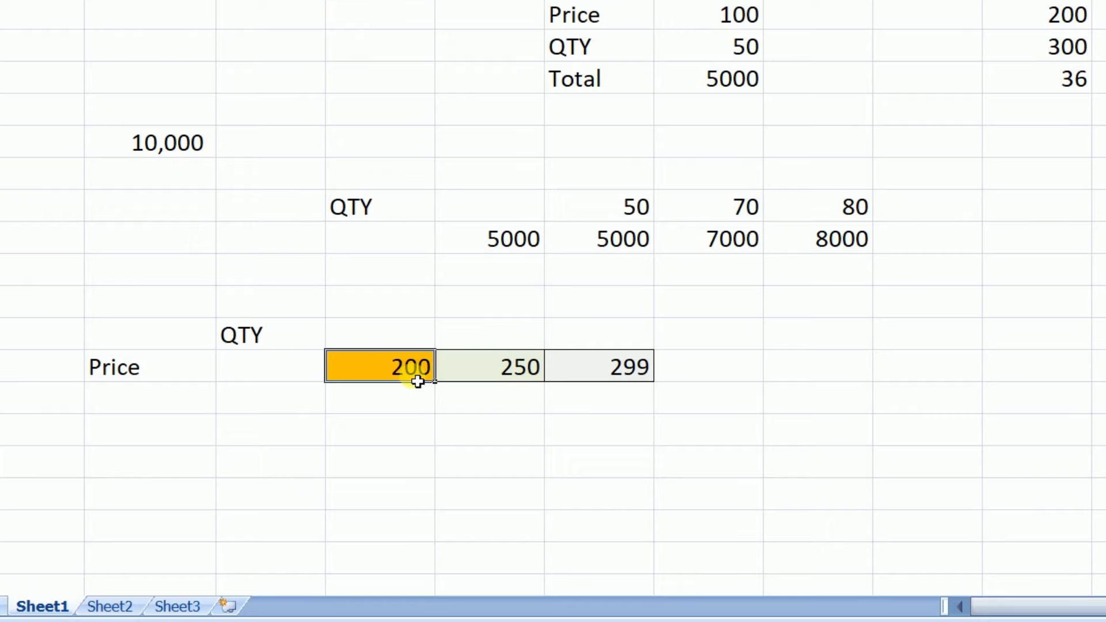
click(524, 370)
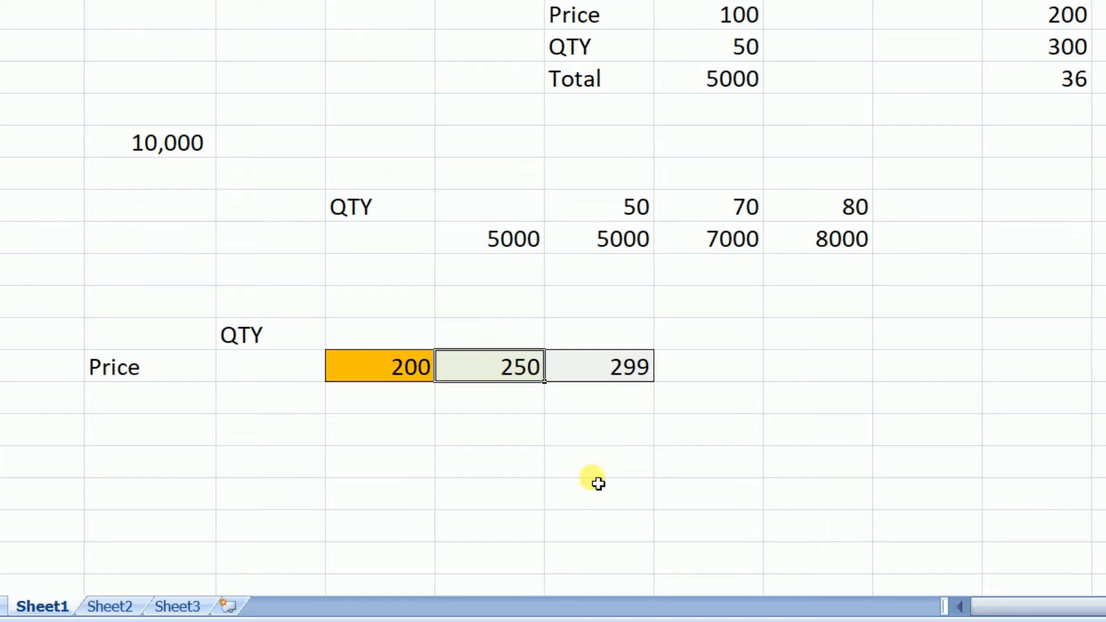
Enter the formula =G6 in C15 to reference the total of the book table
click(628, 381)
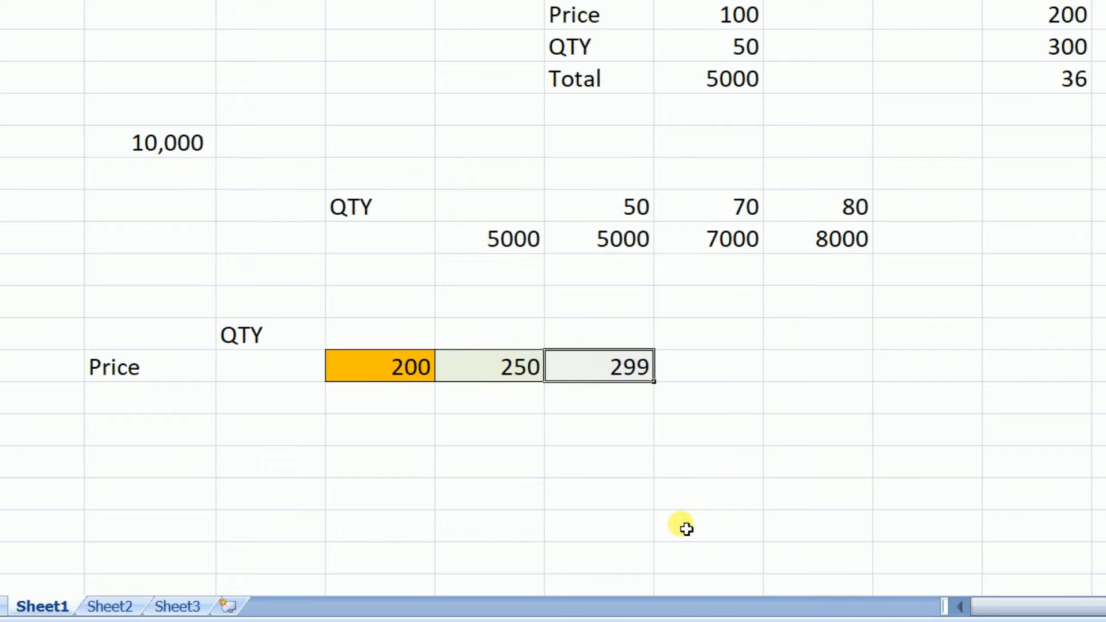
click(278, 375)
text(=)
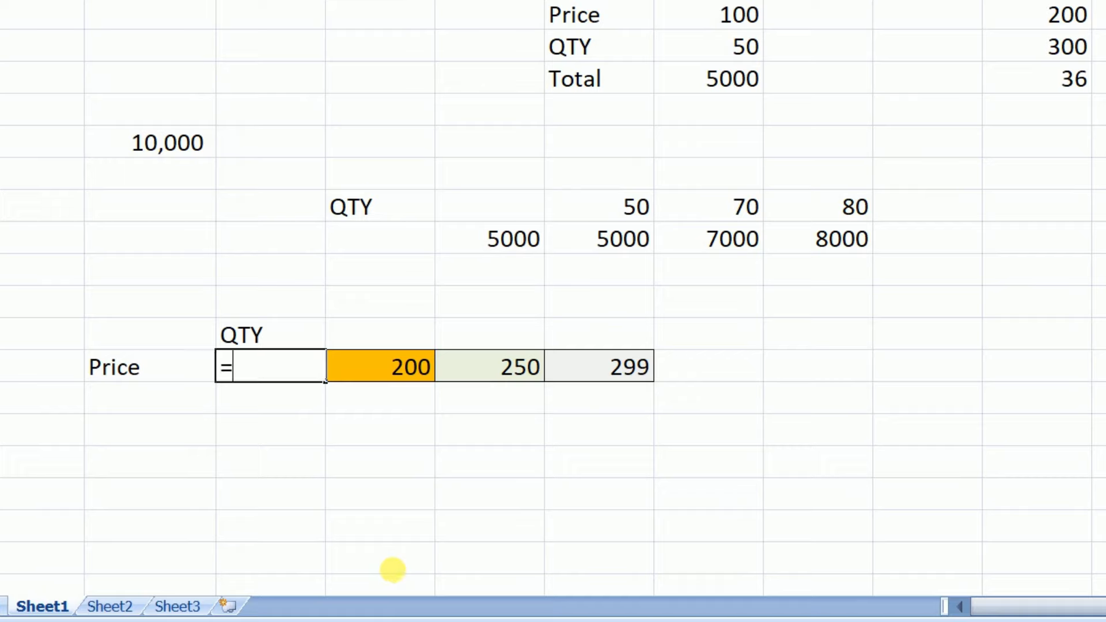
click(717, 80)
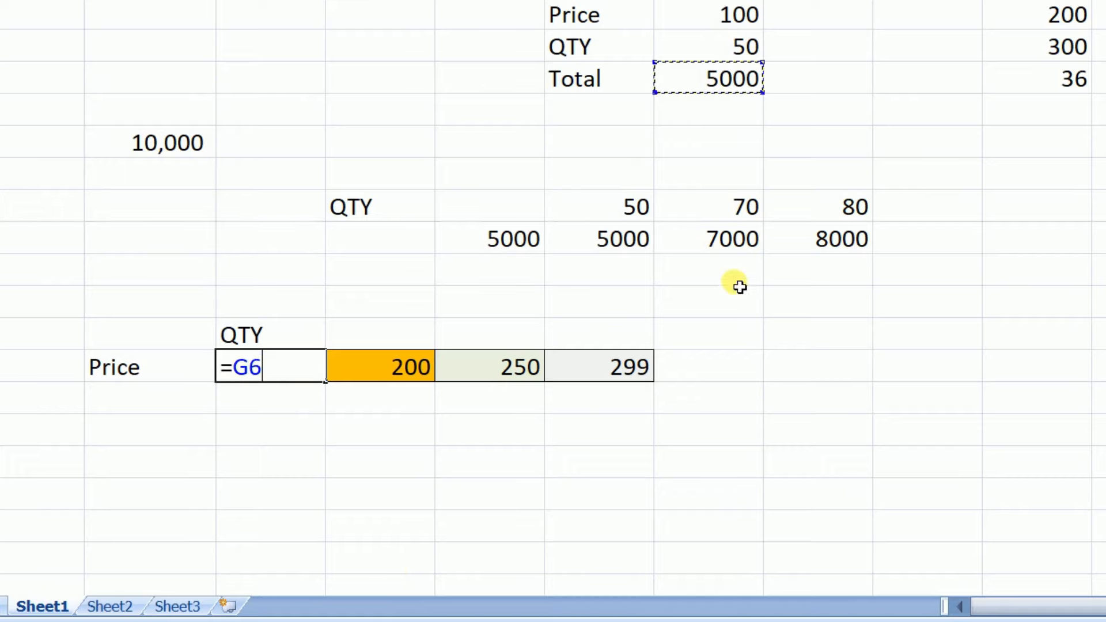
key(Return)
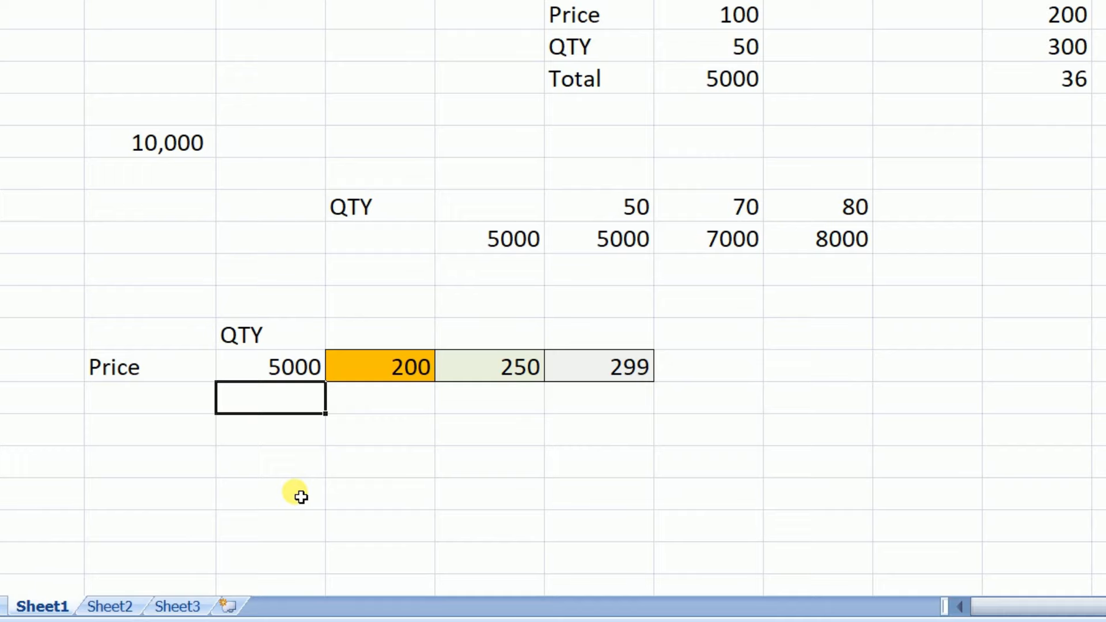
Enter the quantities 6, 7, 10, 15 and 18 in C16:C20 below the total reference
text(6)
key(Return)
text(7)
key(Return)
text(10)
key(Return)
text(15)
key(Return)
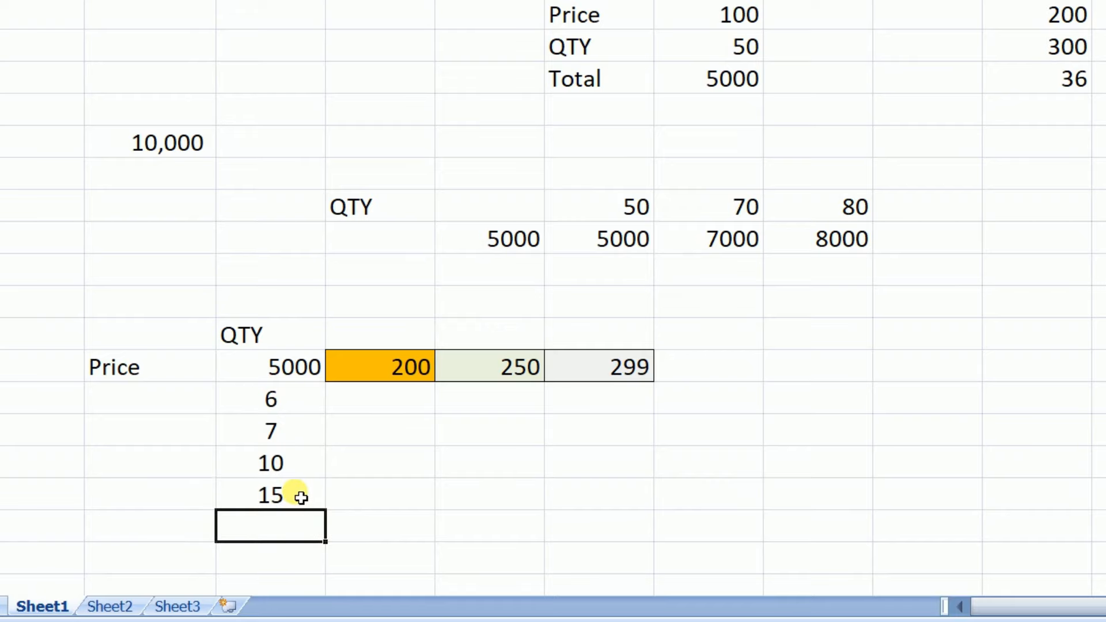
text(18)
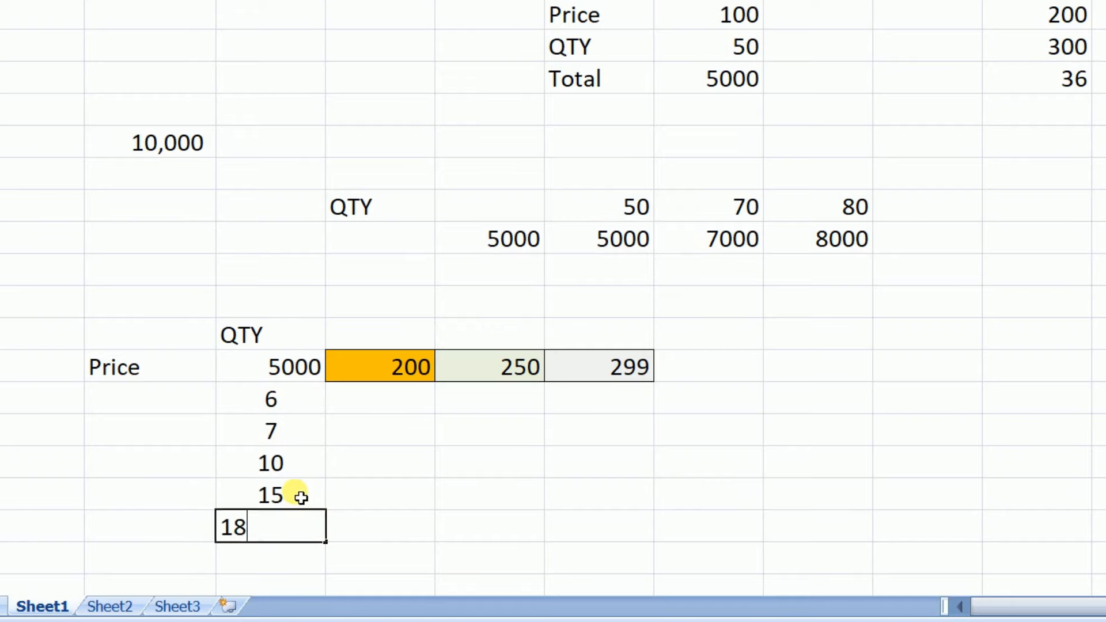
key(Return)
click(309, 500)
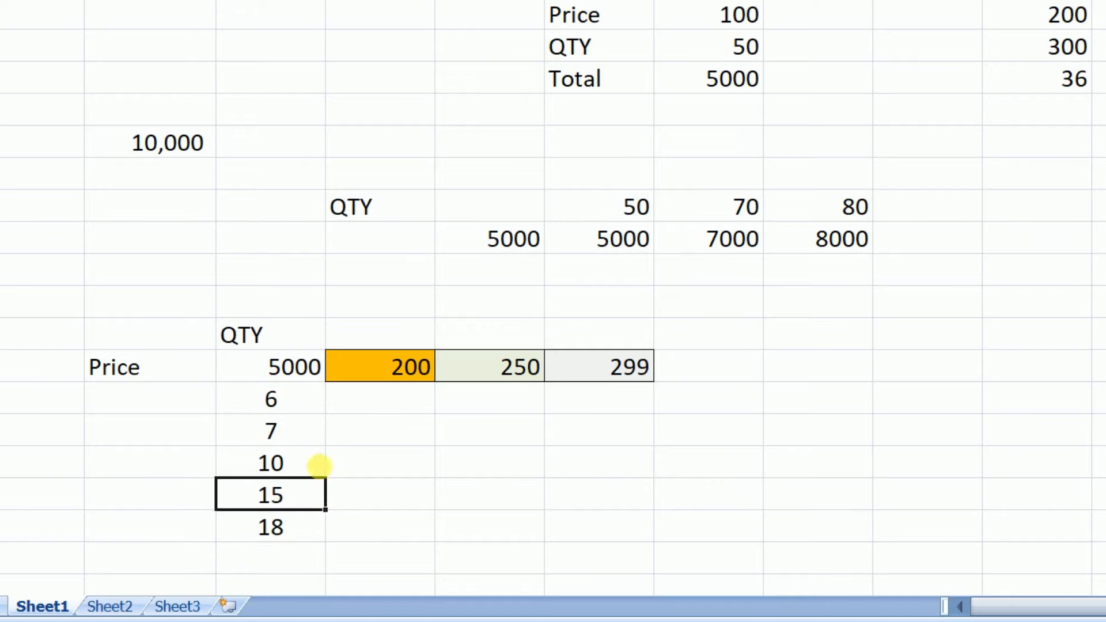
Examine how the prices in D15:F15 pair with the quantities in column C across the empty result cells
click(401, 370)
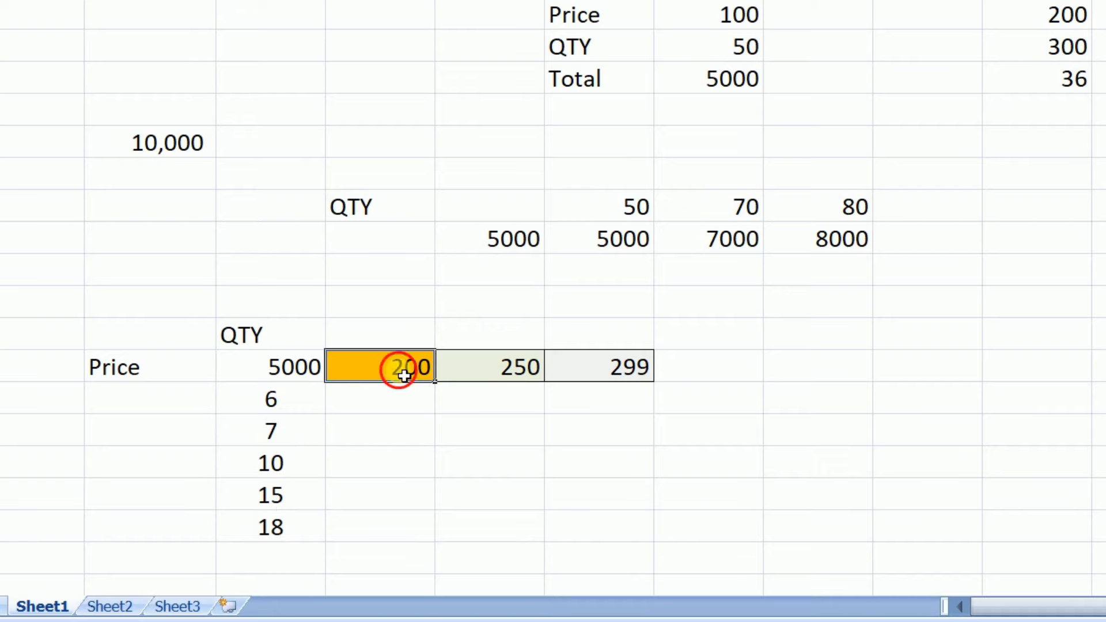
click(290, 411)
click(393, 404)
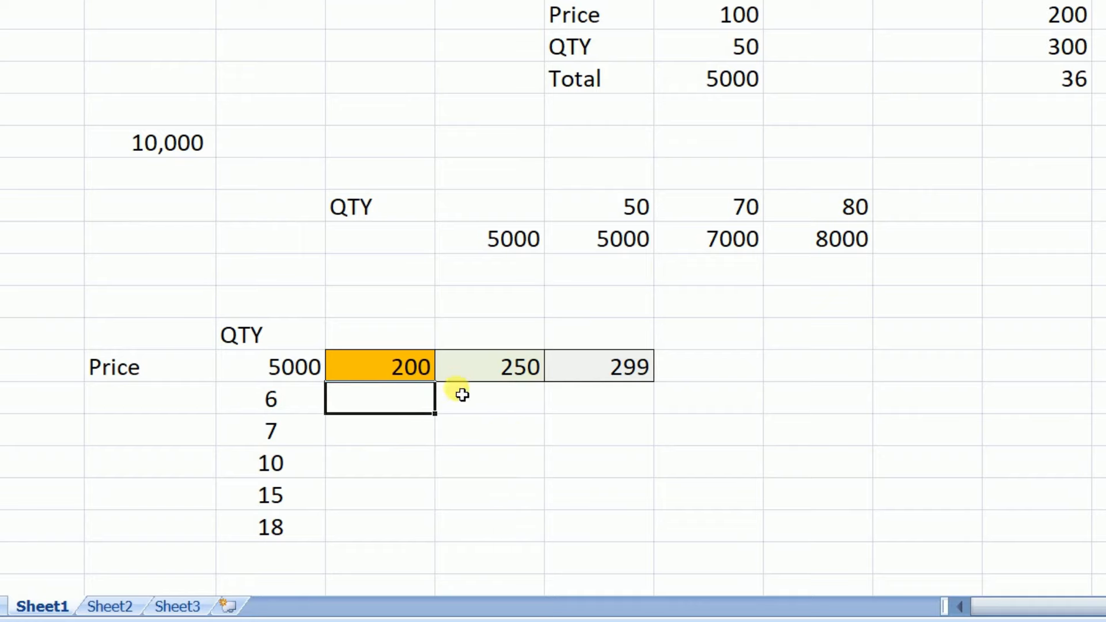
click(515, 376)
click(290, 408)
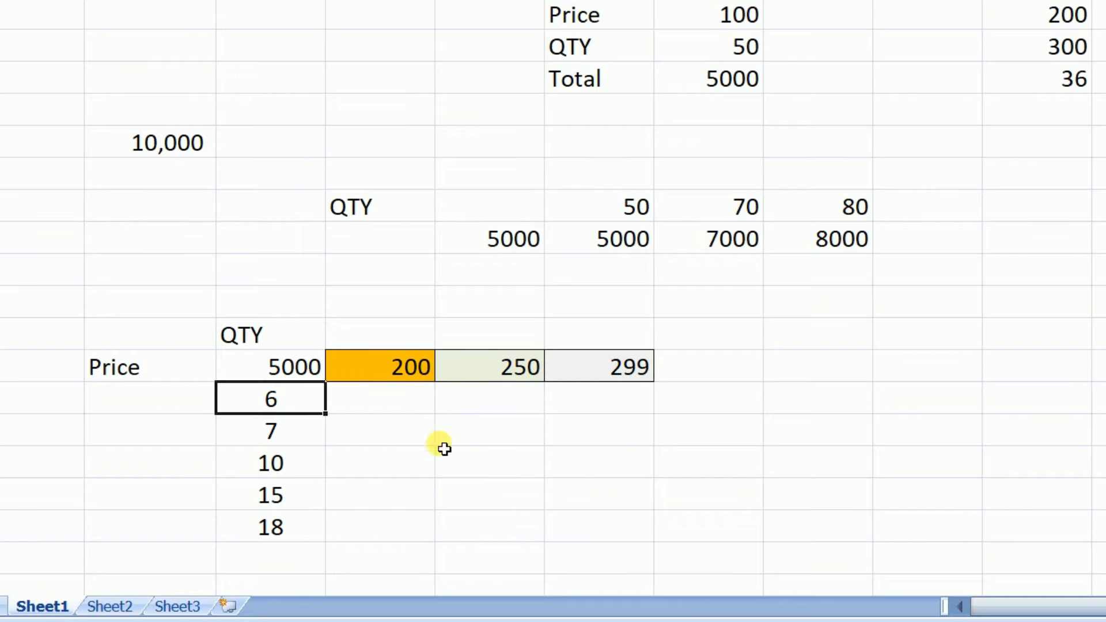
click(522, 405)
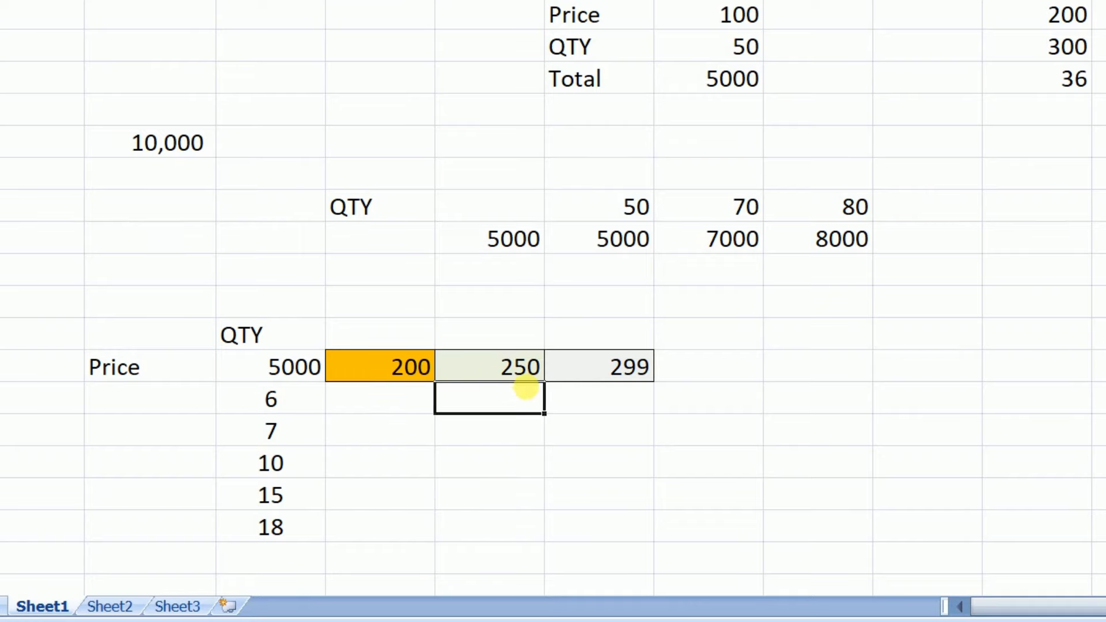
click(394, 406)
click(488, 403)
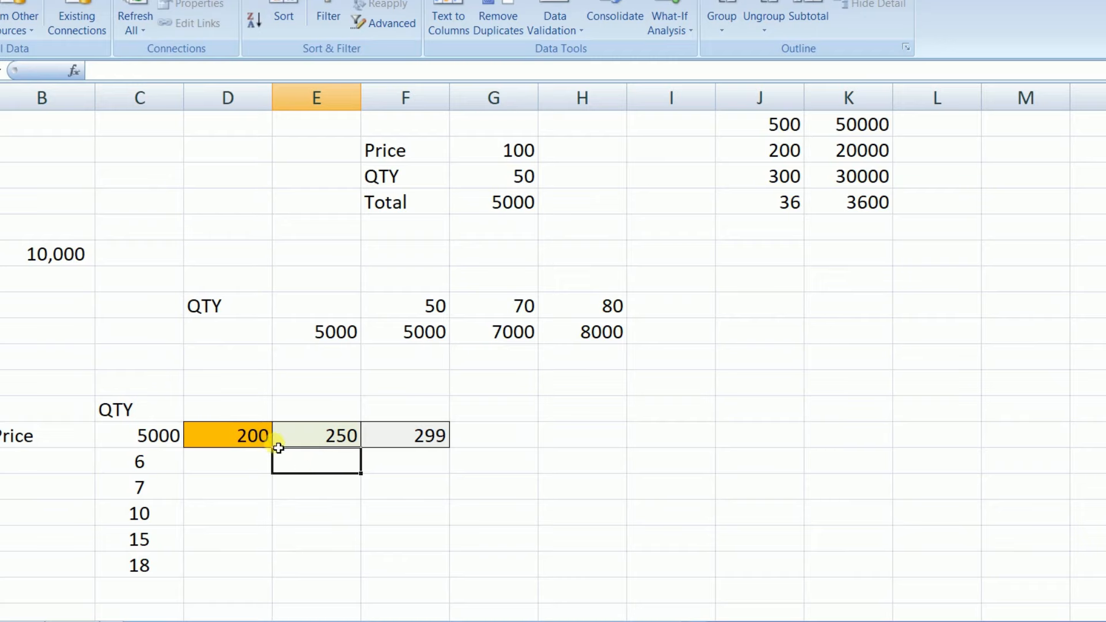
click(244, 445)
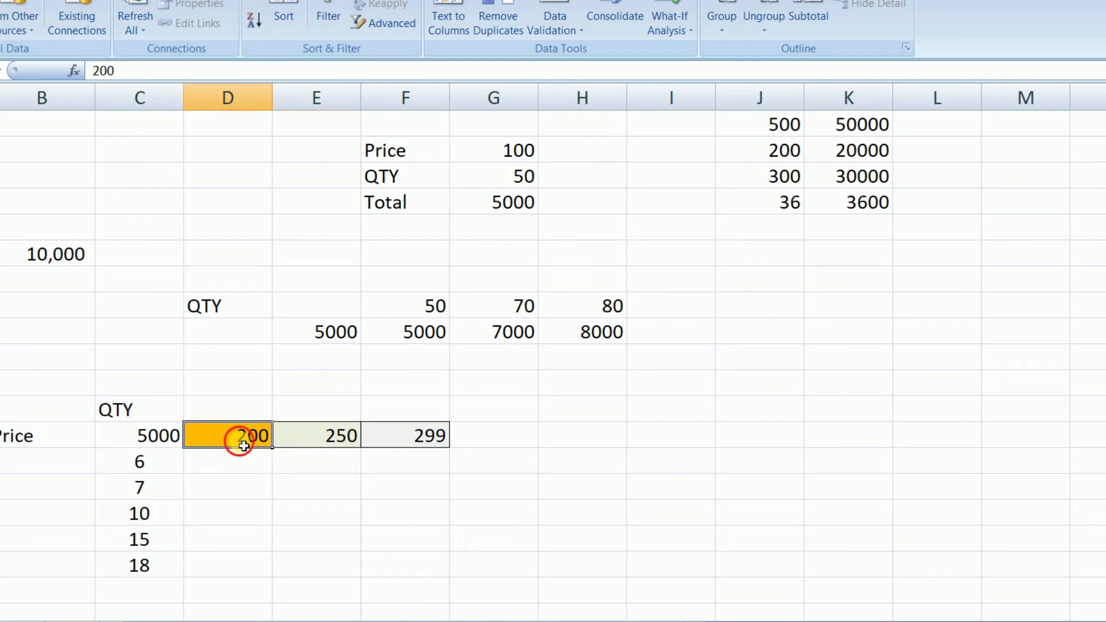
click(348, 444)
click(431, 447)
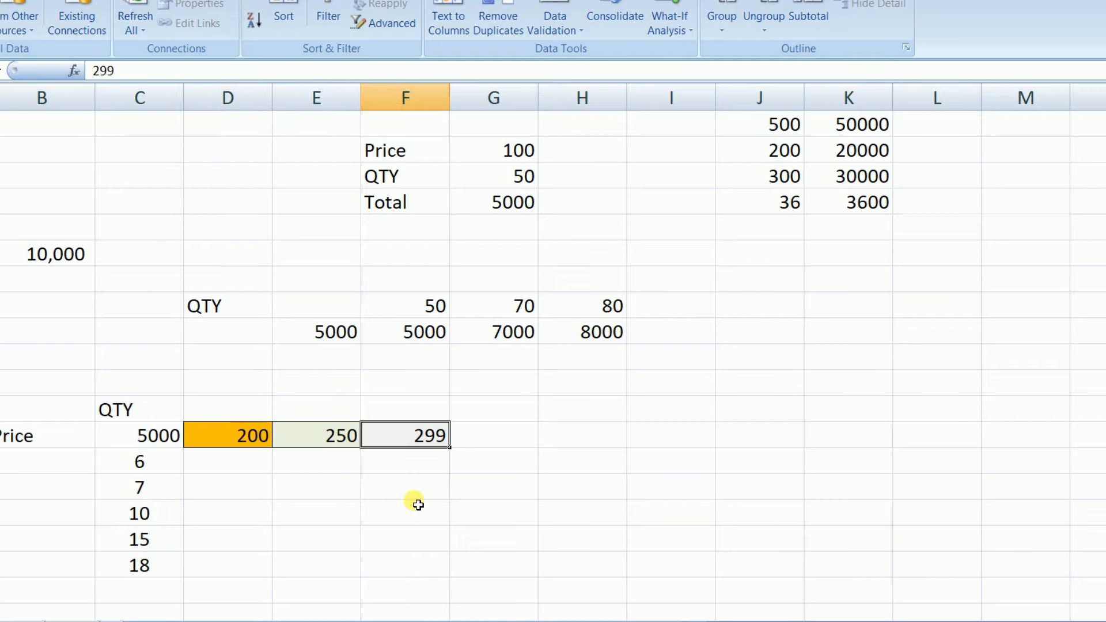
click(308, 489)
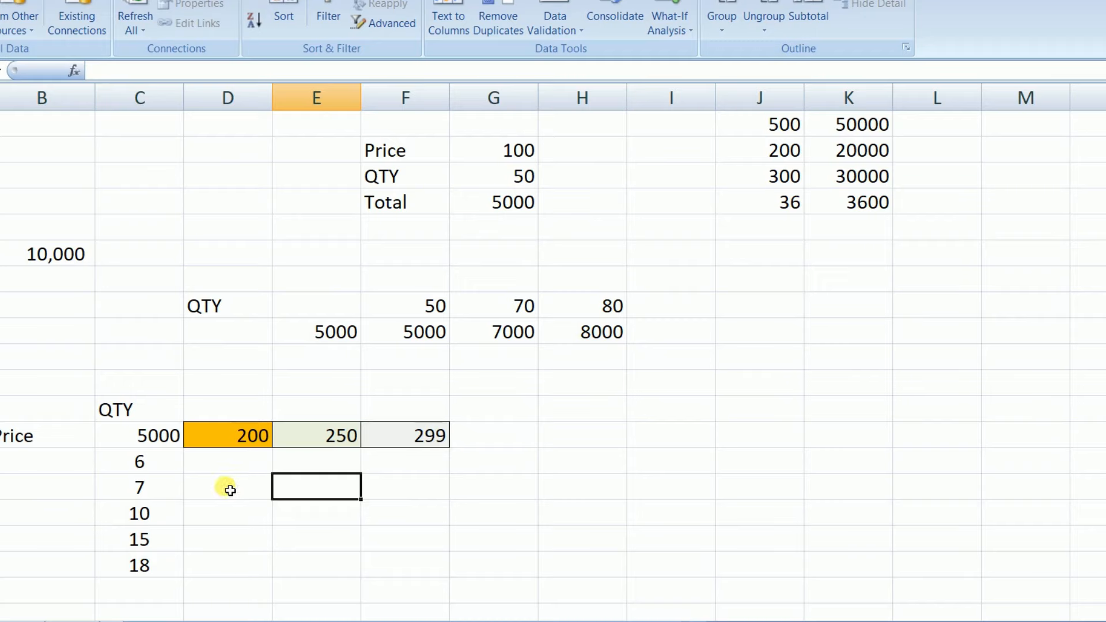
Create a two-variable Data Table over C15:F20 with row input cell $G$4 and column input cell $G$5
drag(131, 436, 395, 568)
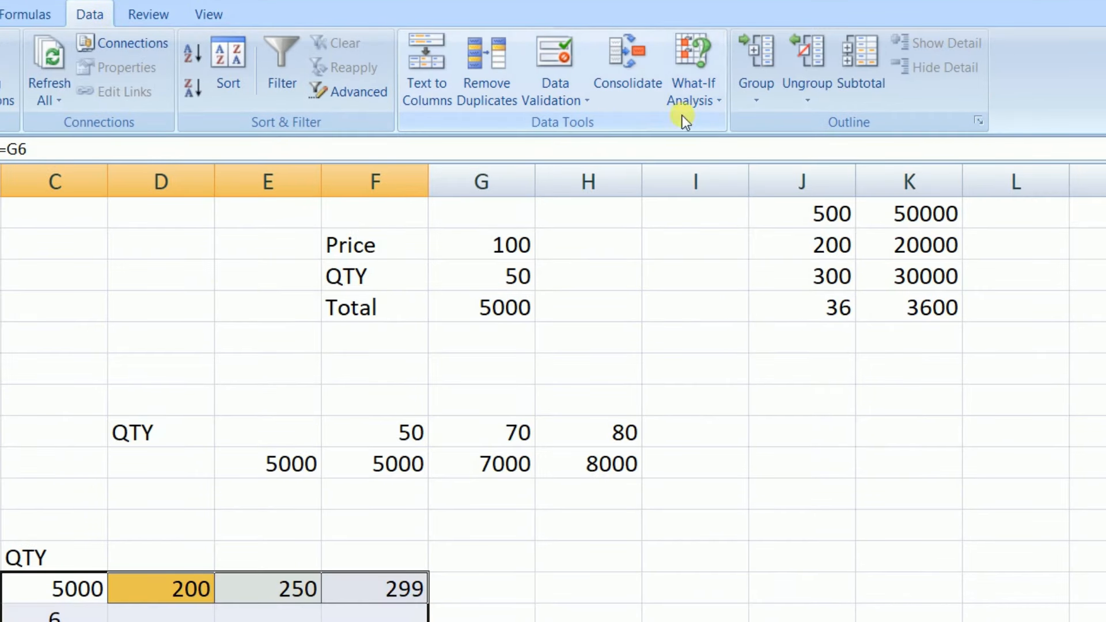
click(714, 78)
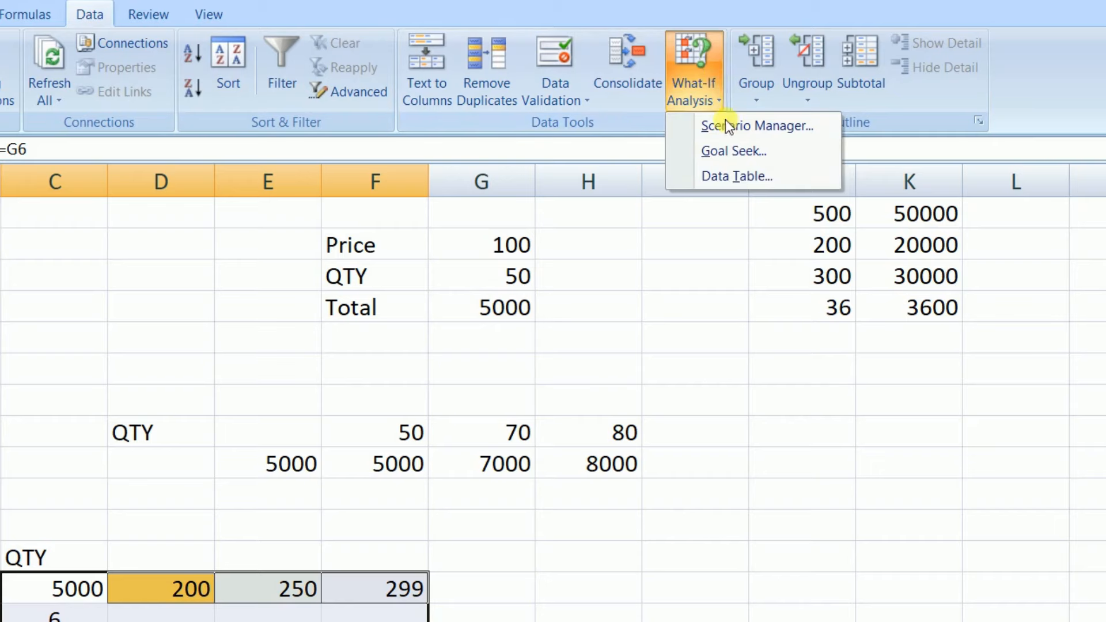
click(734, 174)
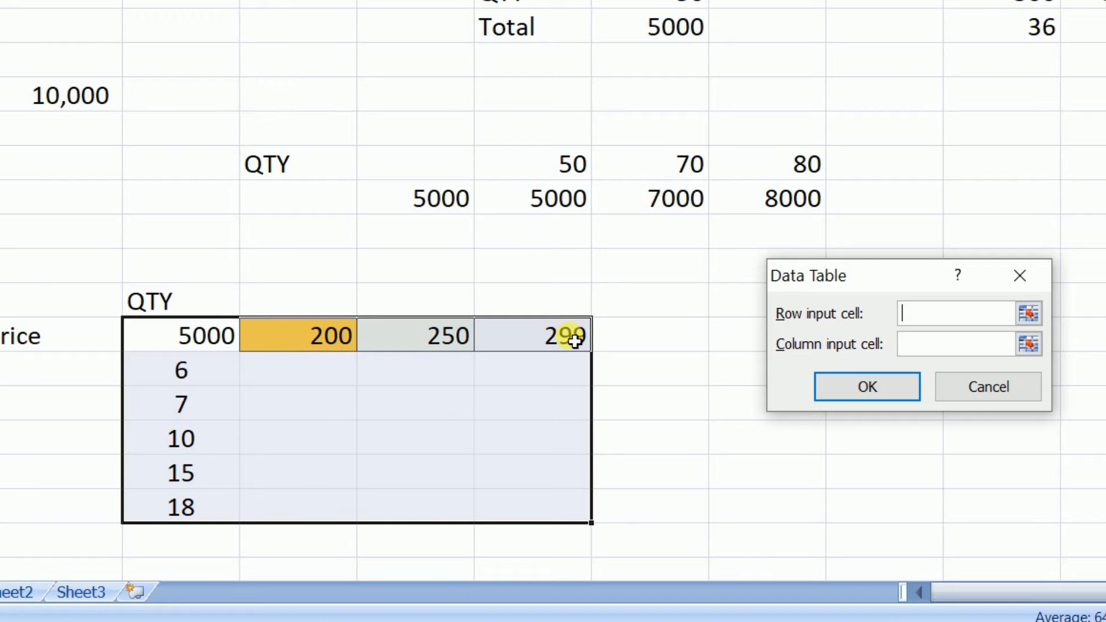
text($G$4)
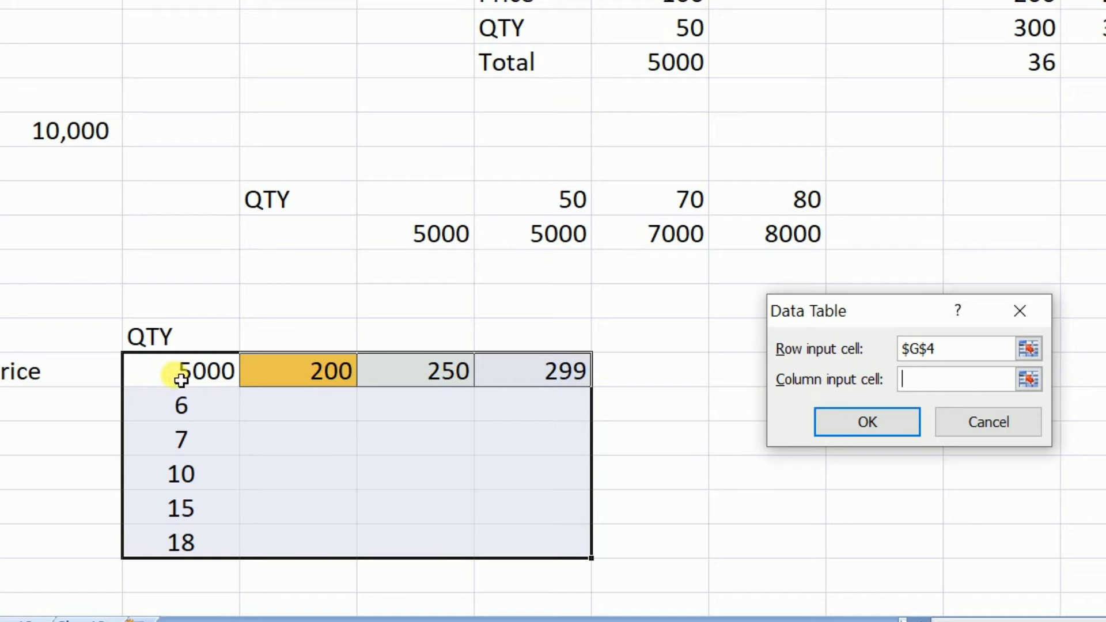
click(683, 38)
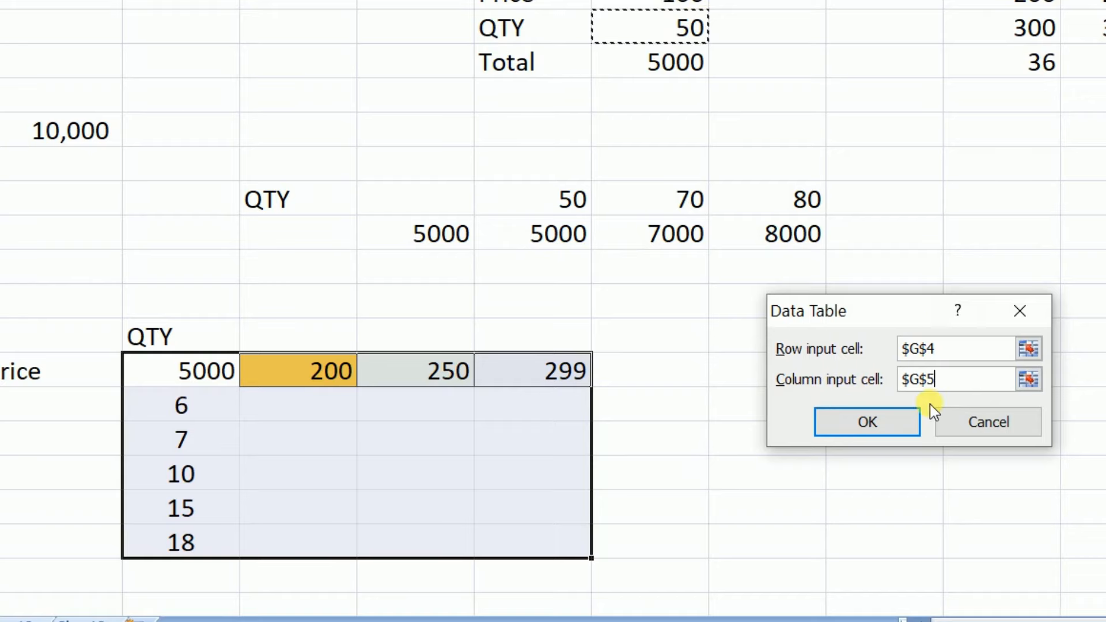
click(866, 422)
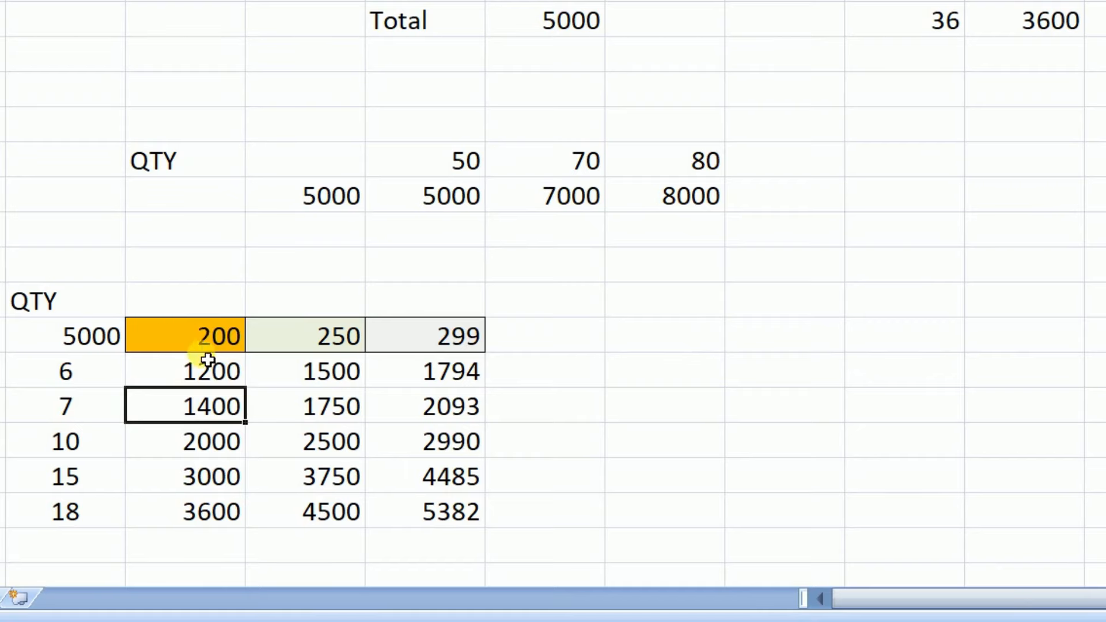
Check the total in D16 by multiplying 6 by 200 in Calculator, and return to the Excel worksheet
click(67, 375)
click(213, 377)
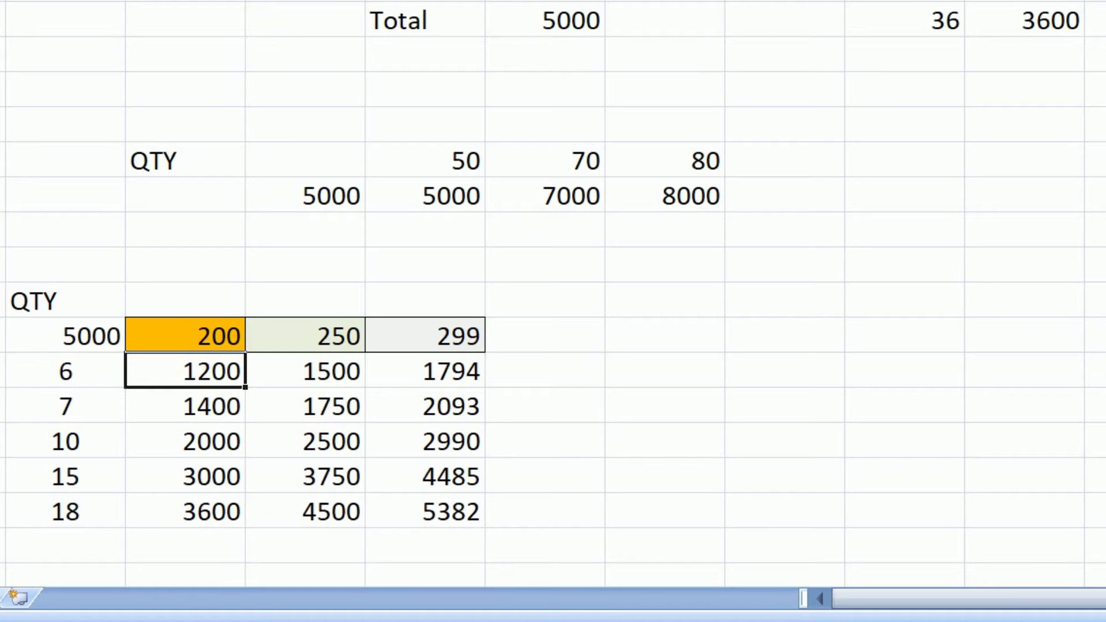
drag(955, 32, 778, 36)
key(Delete)
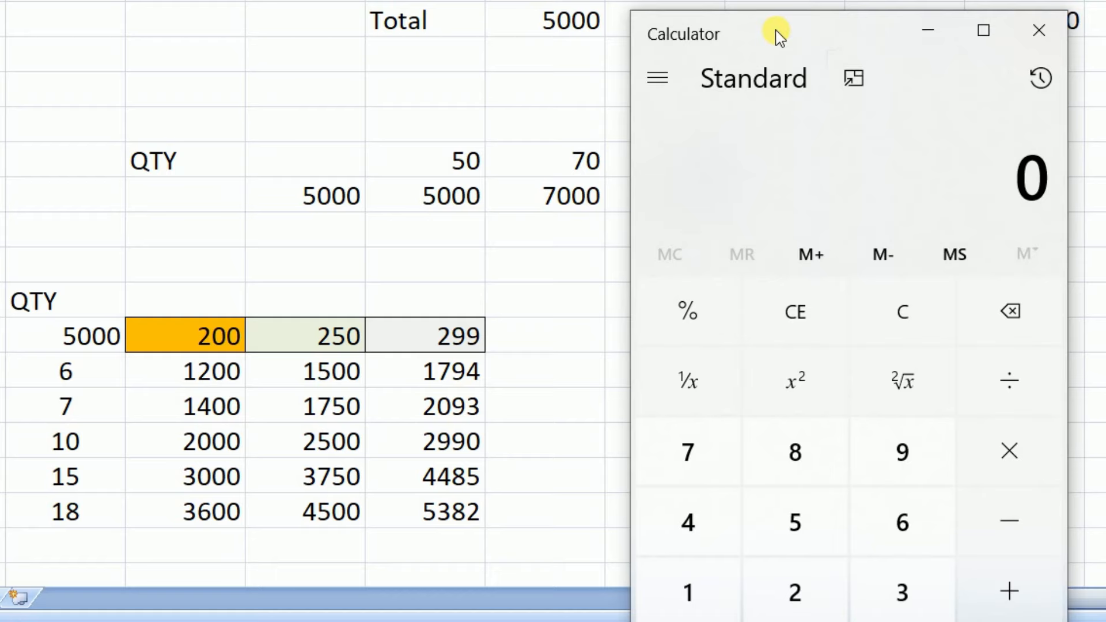
text(6 × 200)
key(Return)
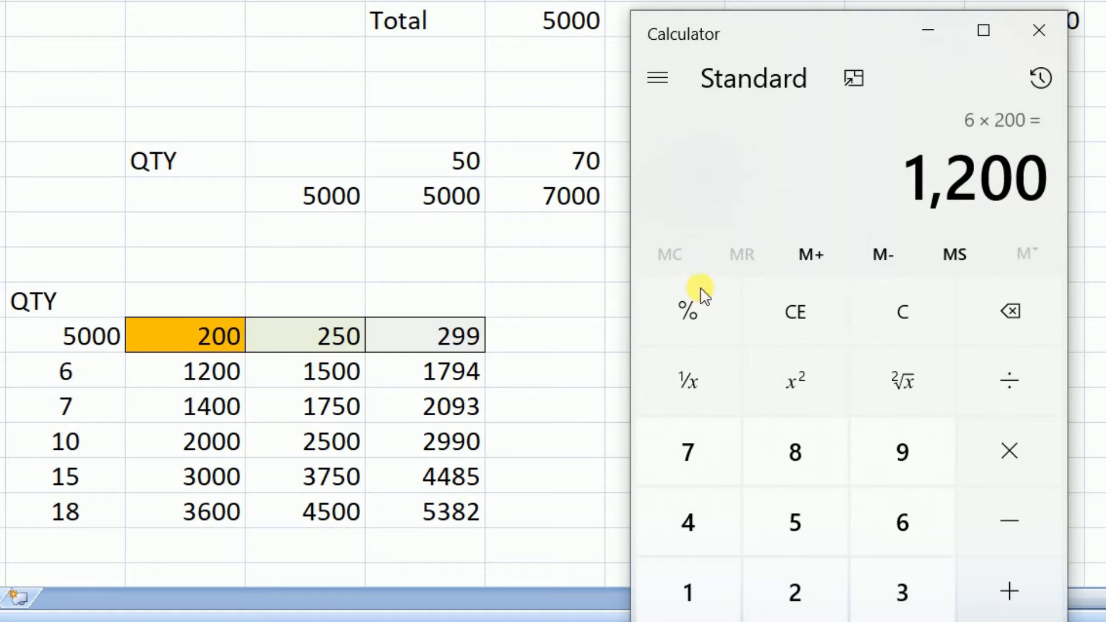
click(1037, 31)
click(772, 365)
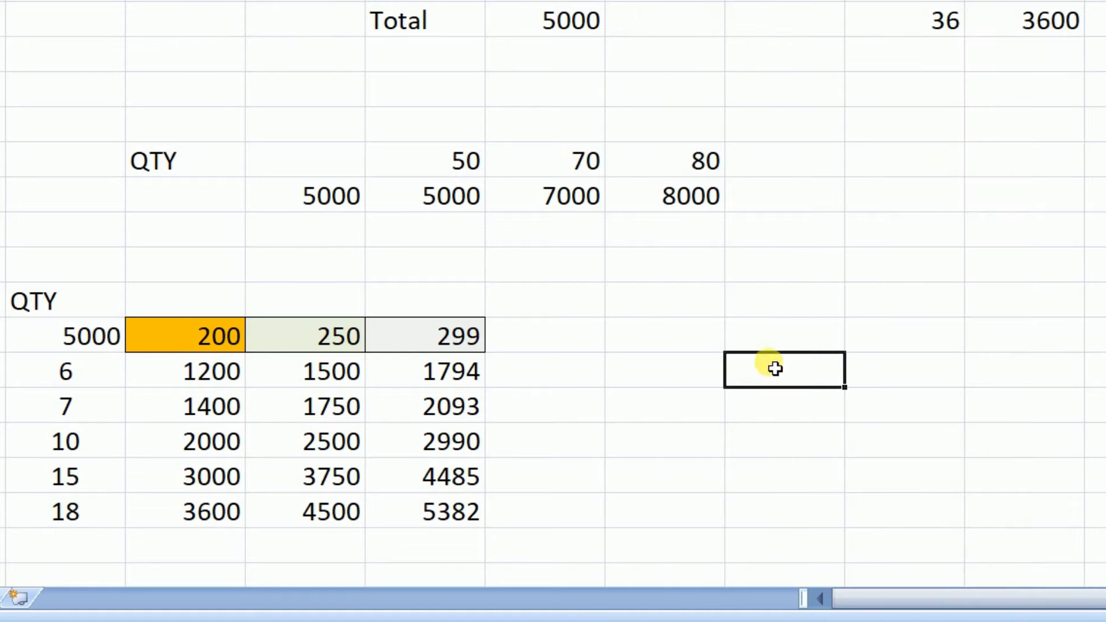
click(890, 137)
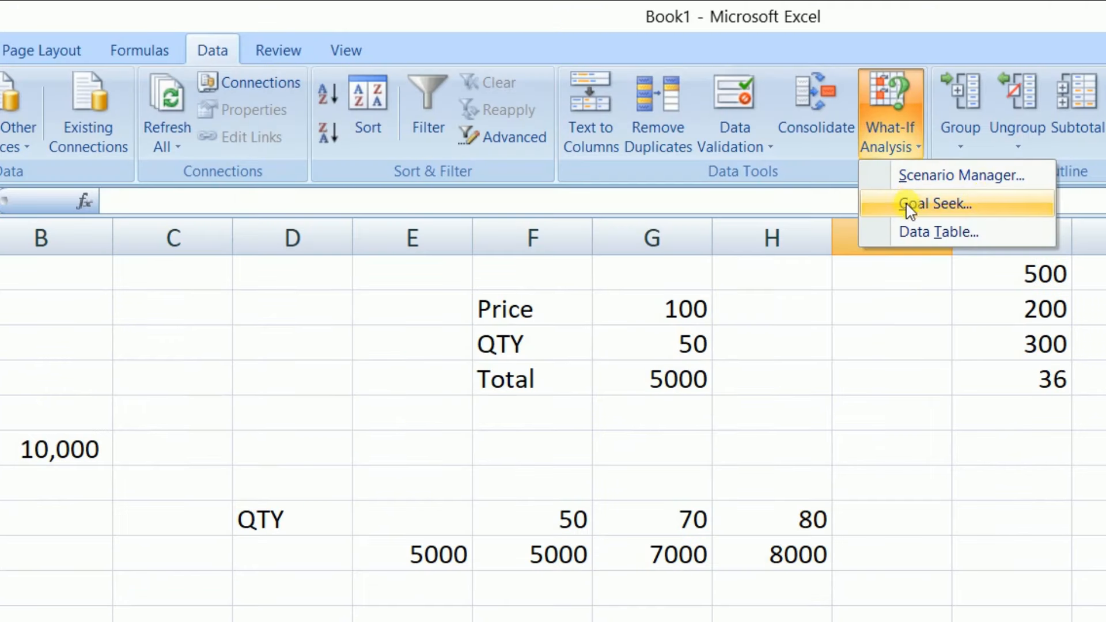
click(945, 233)
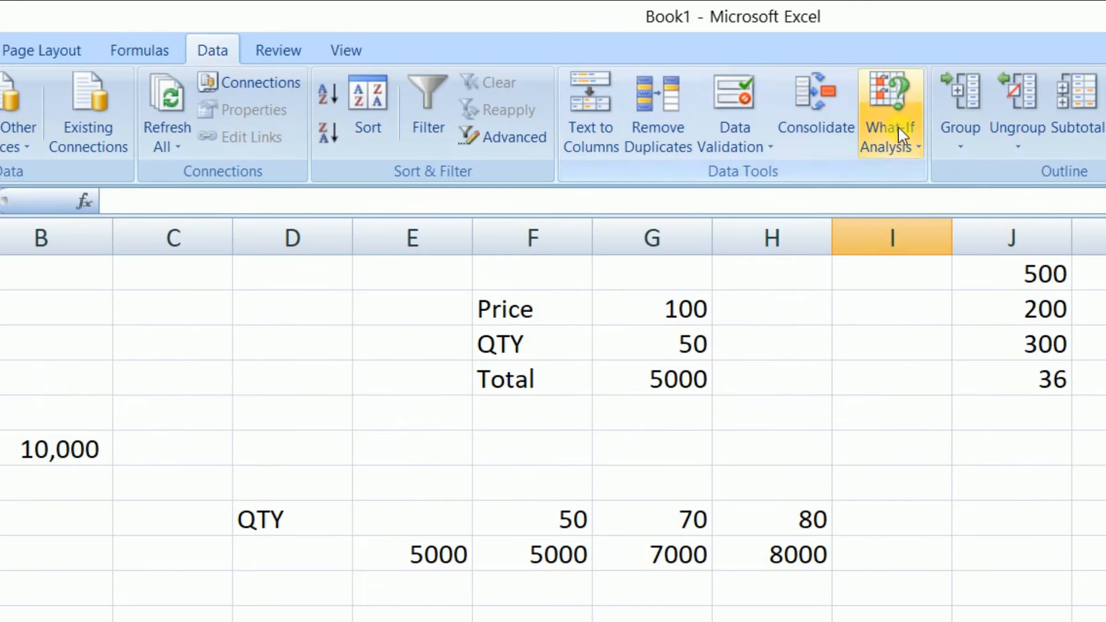
click(890, 141)
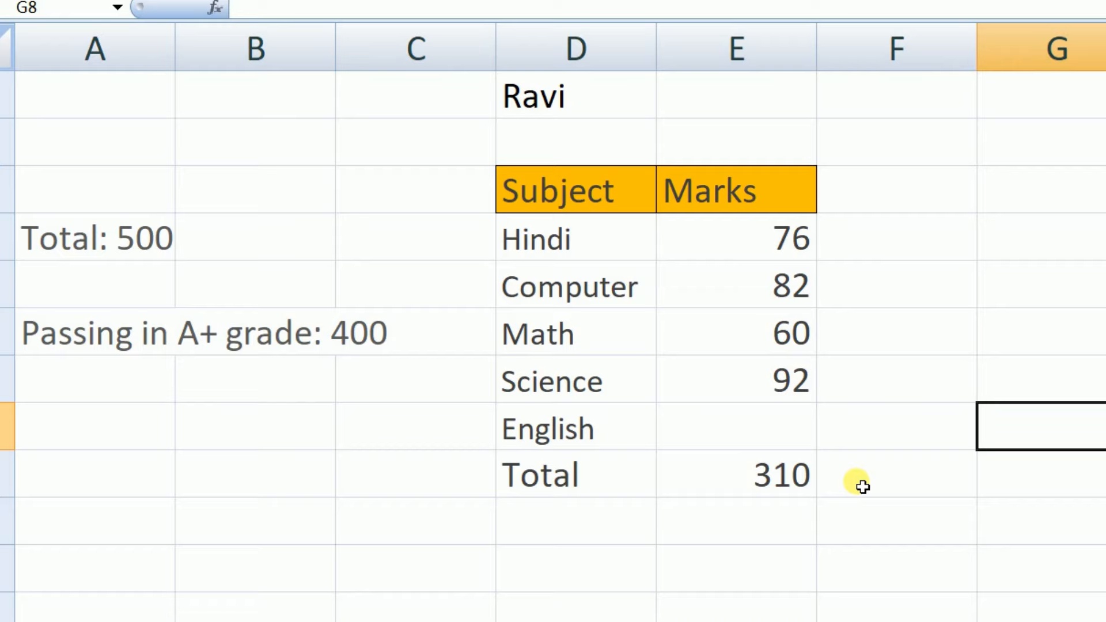
Examine the subject marks in E4:E7, the empty English mark in E8, the A+ grade note in A6 and the total in E9
click(783, 251)
drag(788, 268, 795, 363)
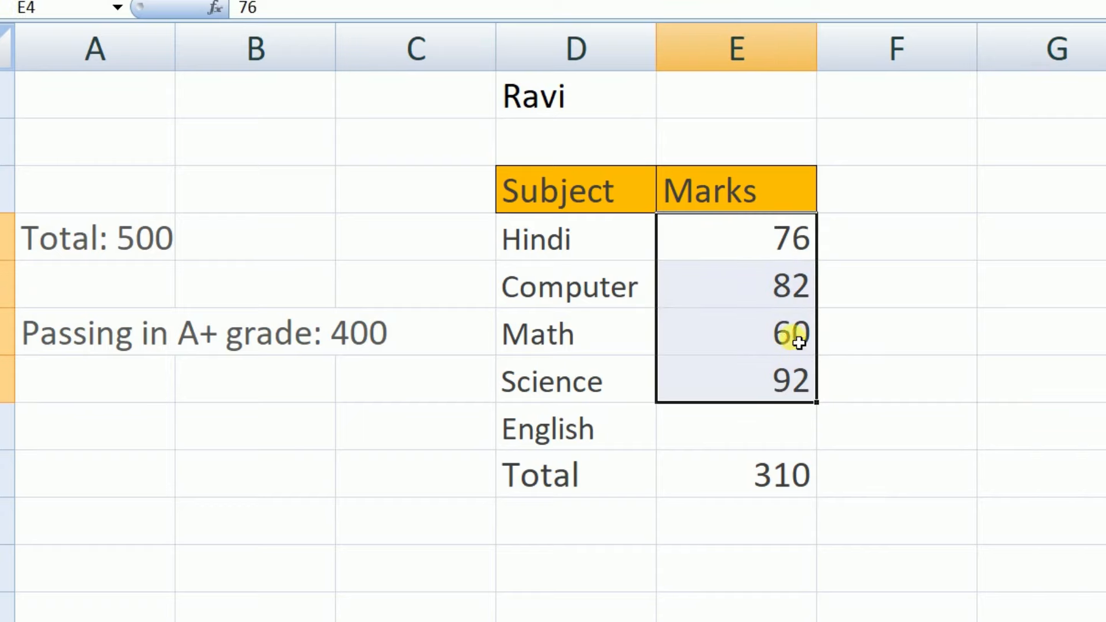
click(799, 448)
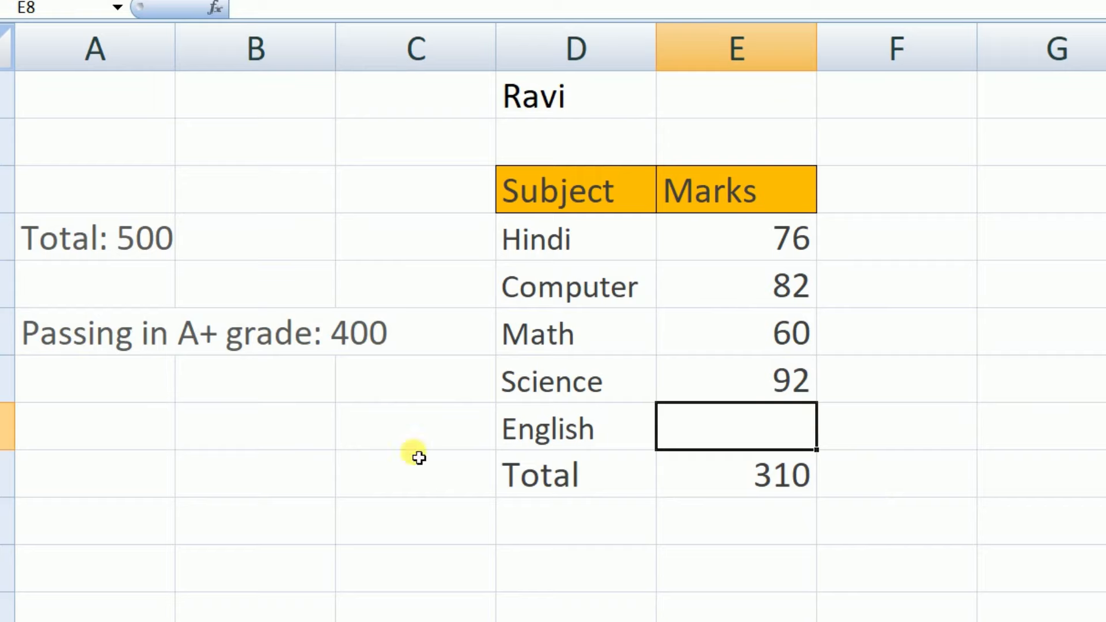
click(105, 349)
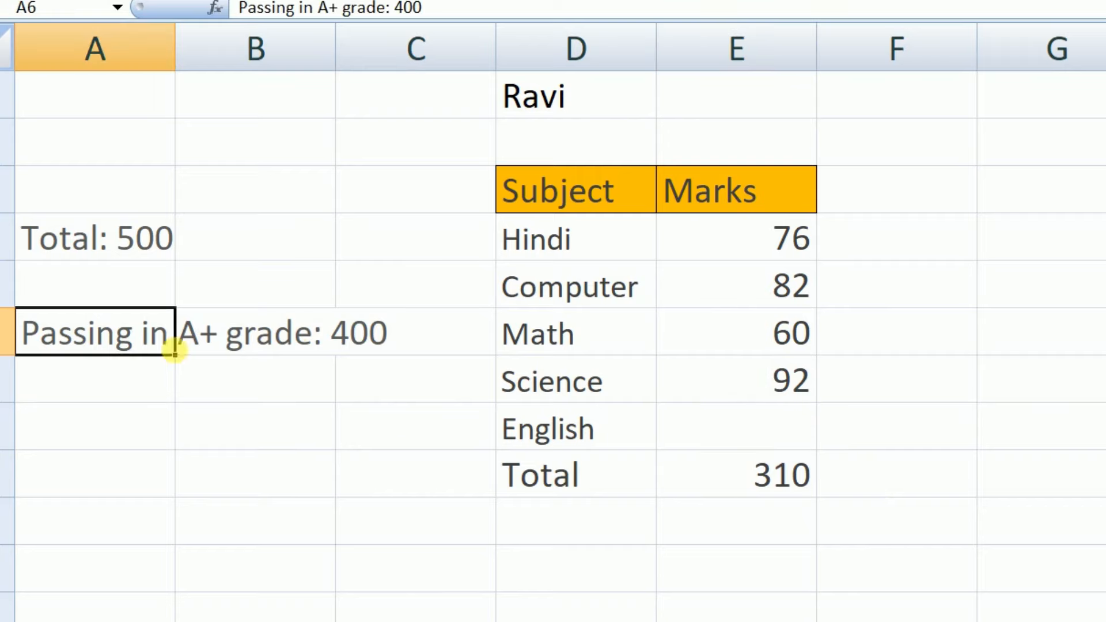
click(365, 346)
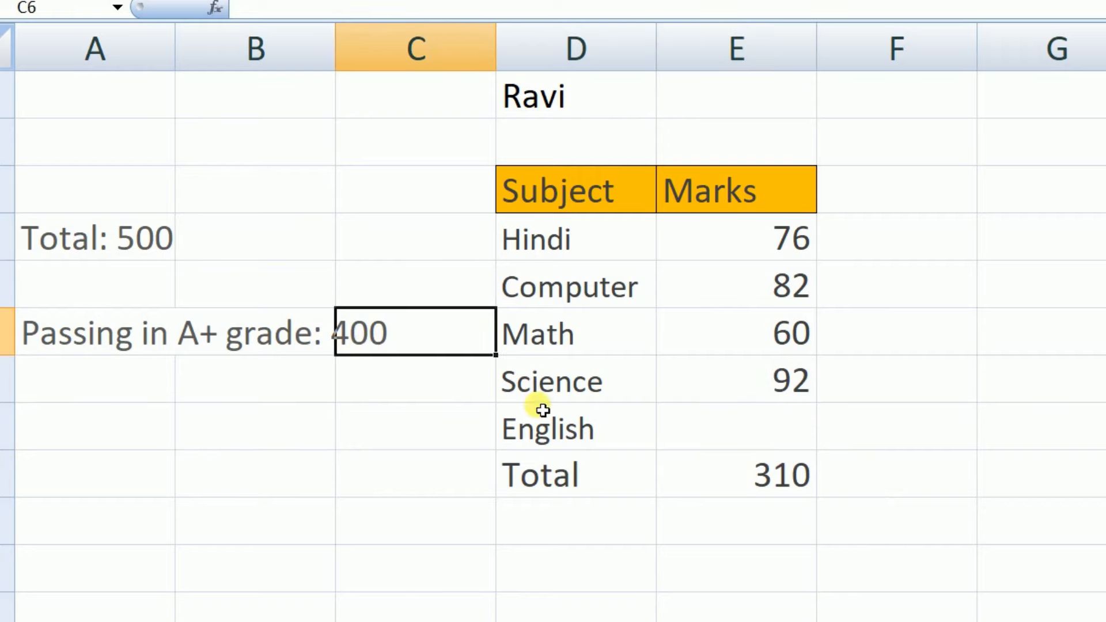
click(812, 480)
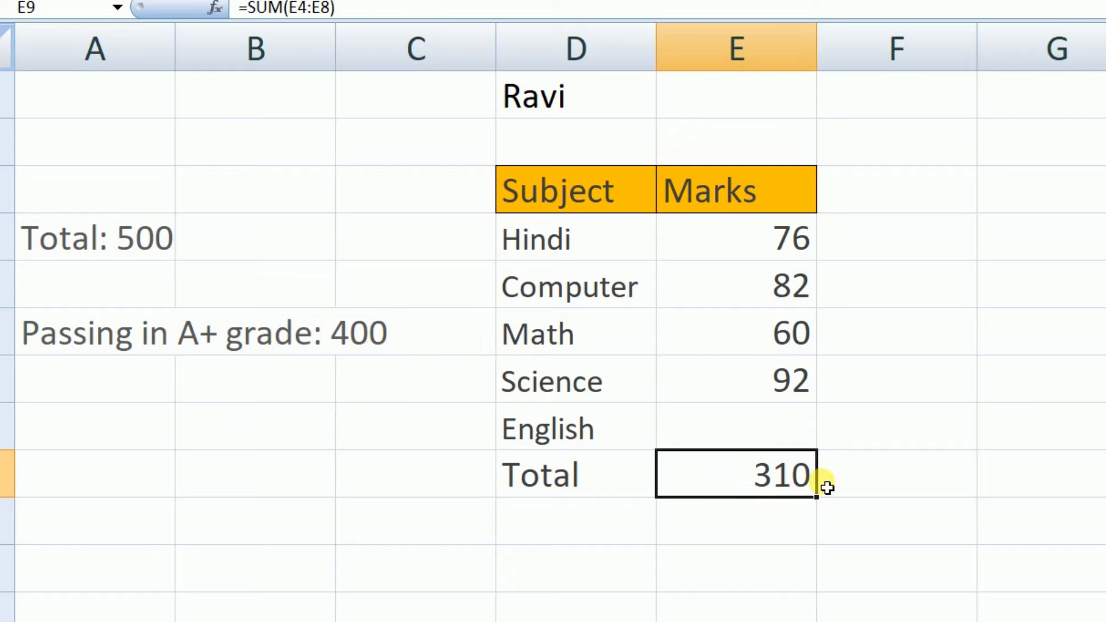
click(883, 503)
click(775, 431)
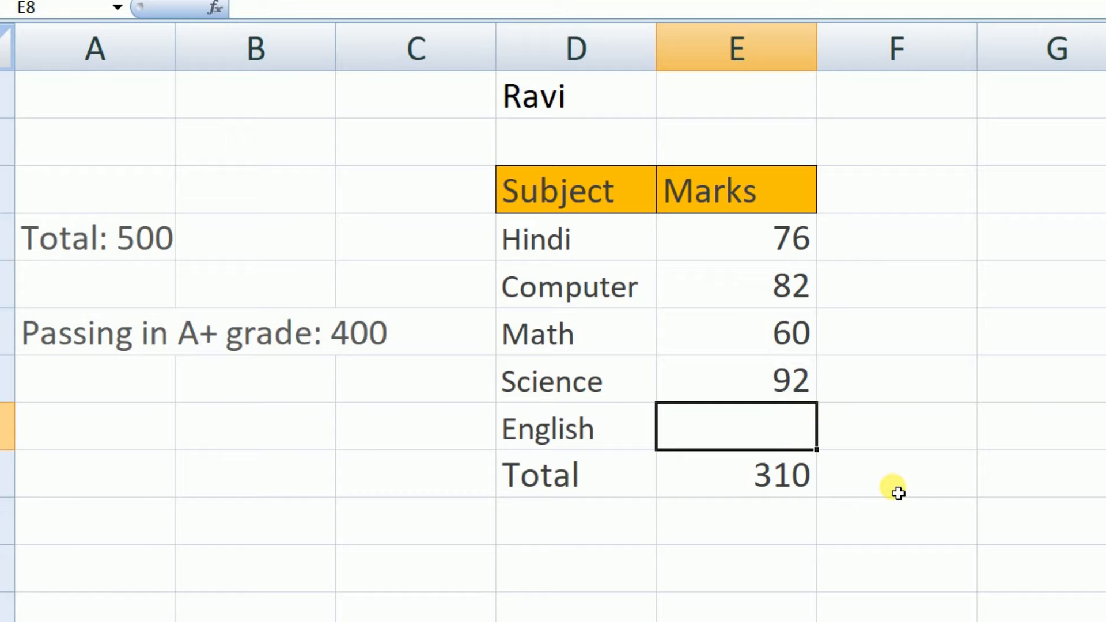
click(806, 484)
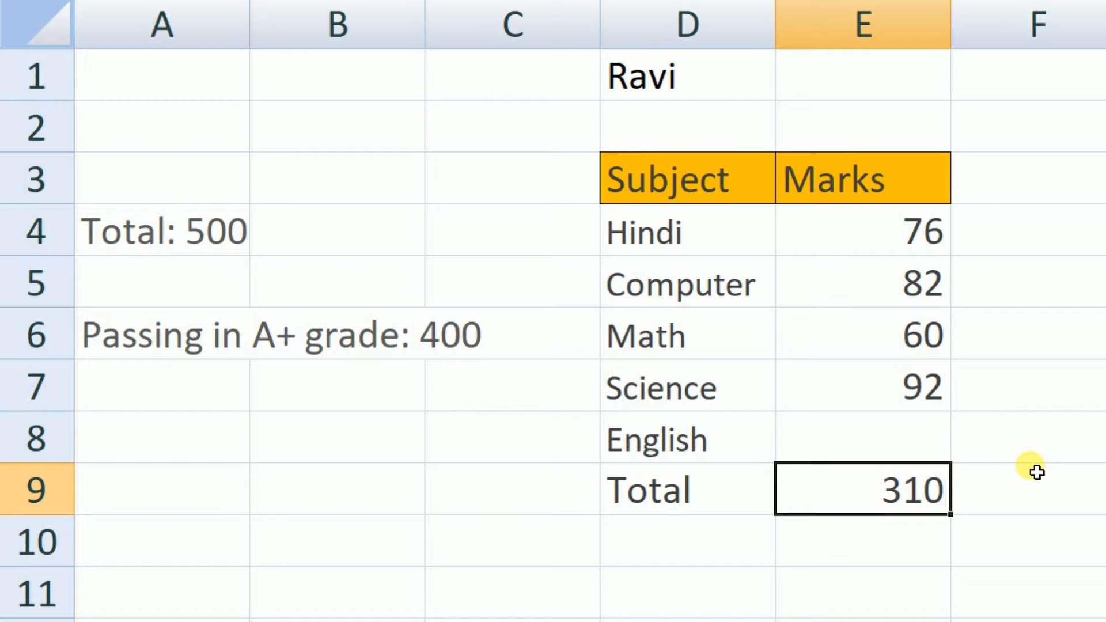
Use Goal Seek to bring the marks total in E9 to 400 by changing the English mark in E8, and keep the solution
click(939, 439)
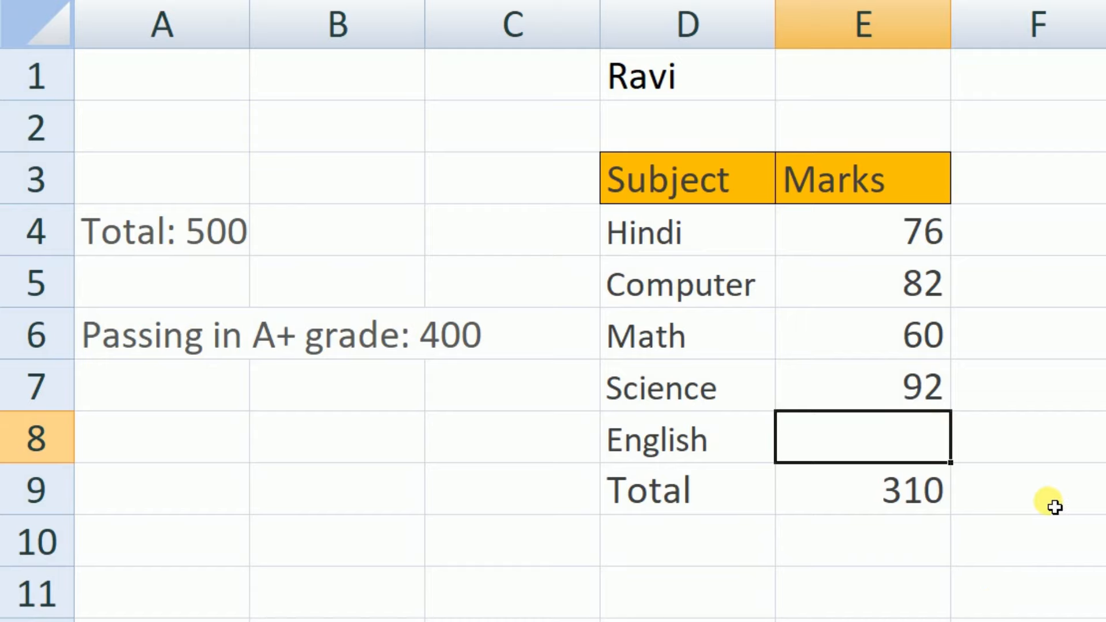
click(923, 499)
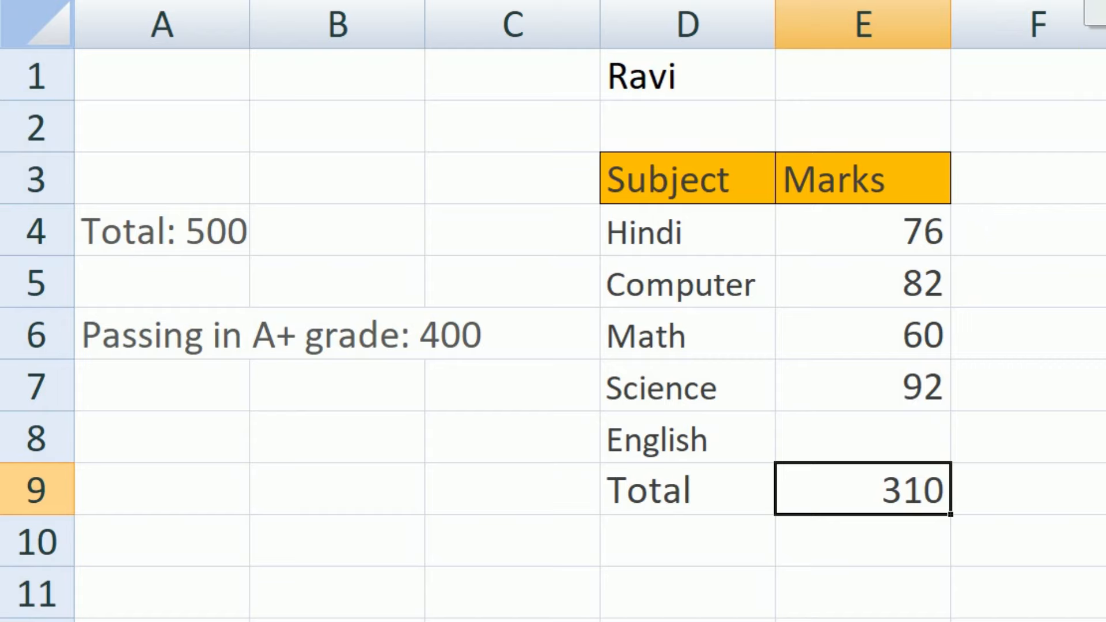
key(ctrl+c)
key(alt+a)
key(w)
key(g)
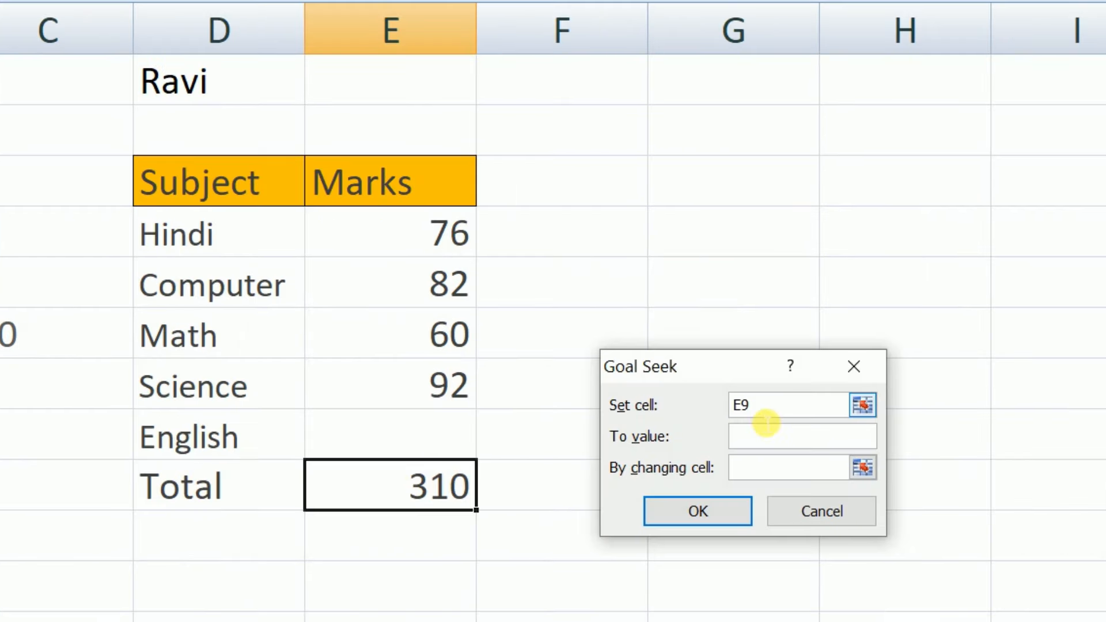
click(751, 435)
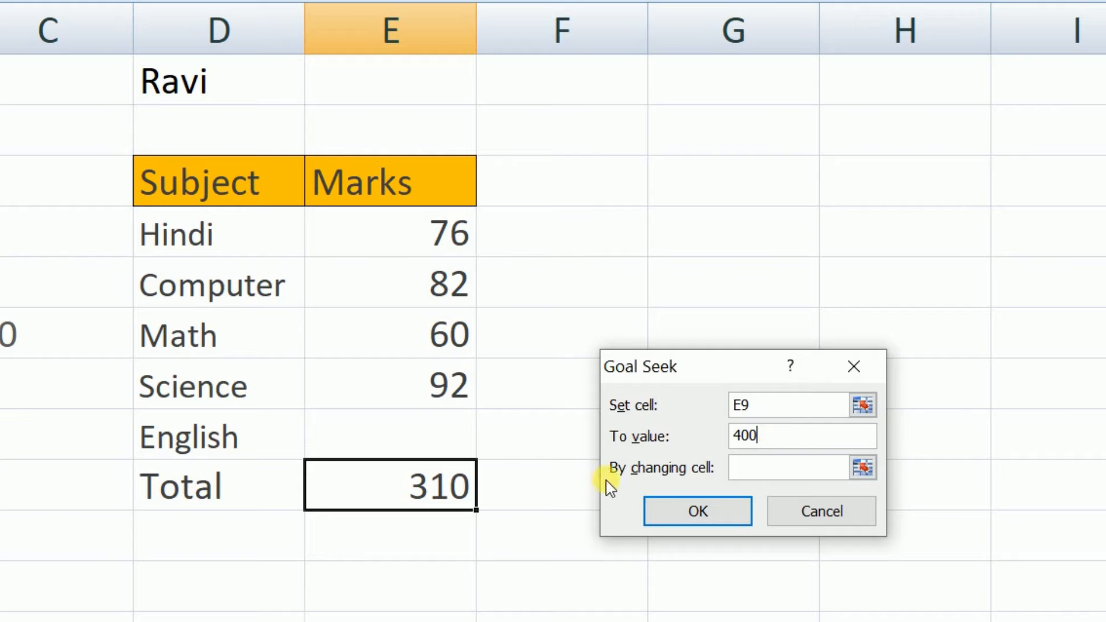
click(772, 476)
click(414, 432)
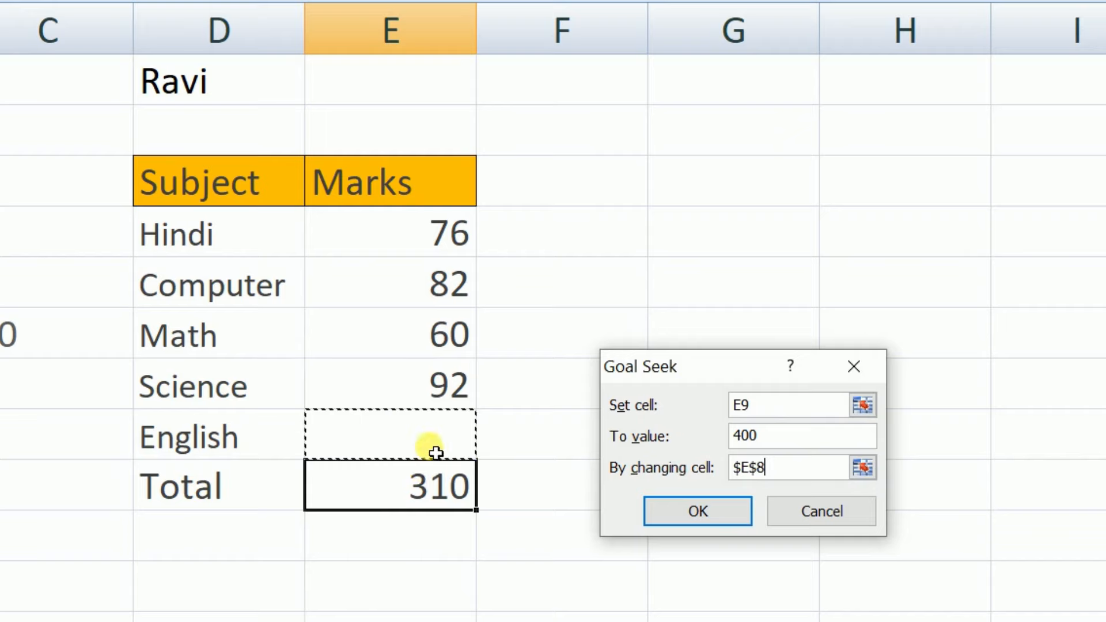
click(700, 508)
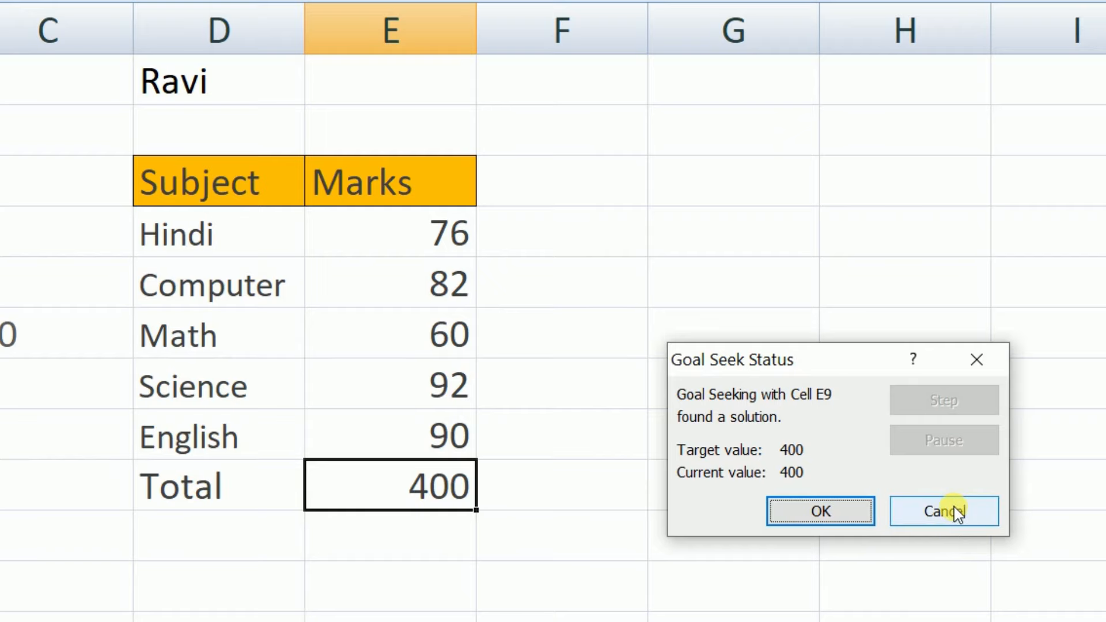
click(828, 510)
click(699, 503)
click(441, 437)
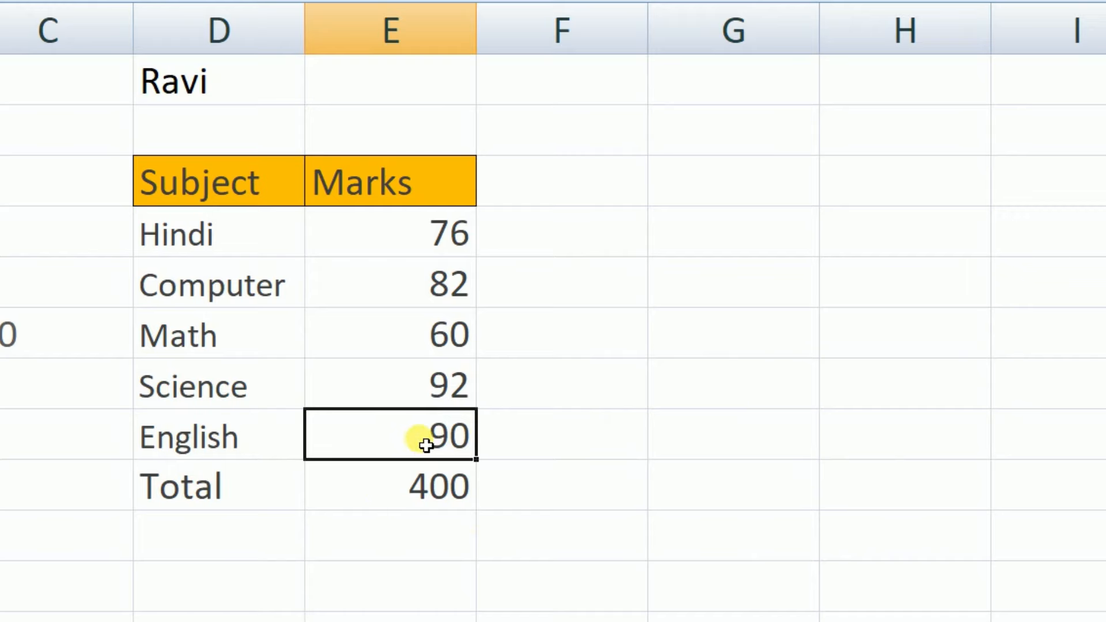
click(457, 486)
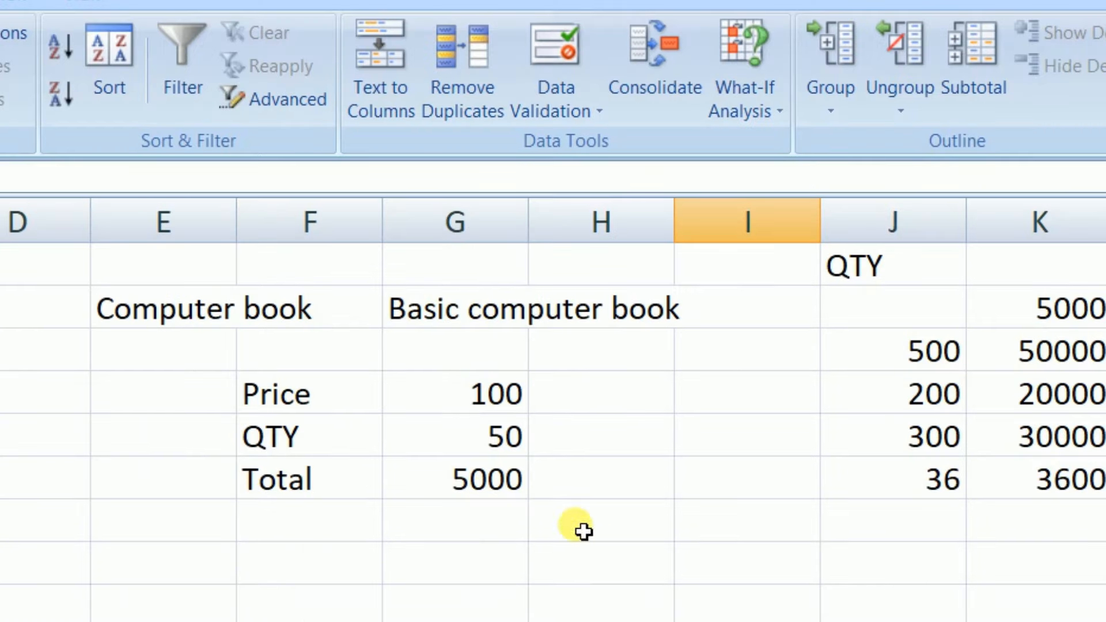
Return to the book table and set the book price in G4 to 200
click(488, 406)
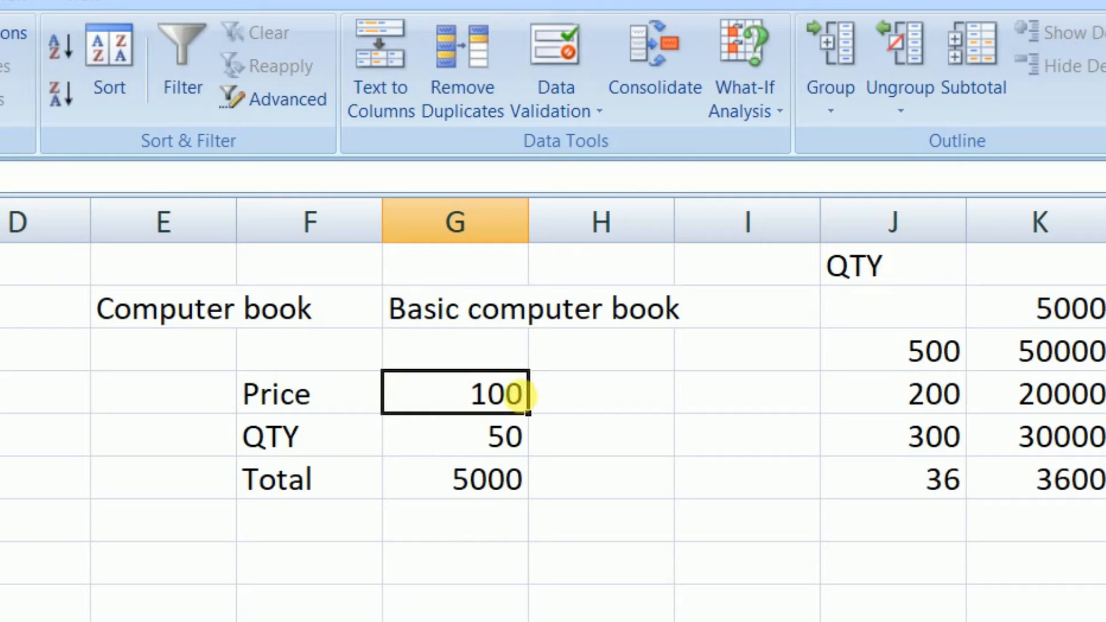
click(502, 440)
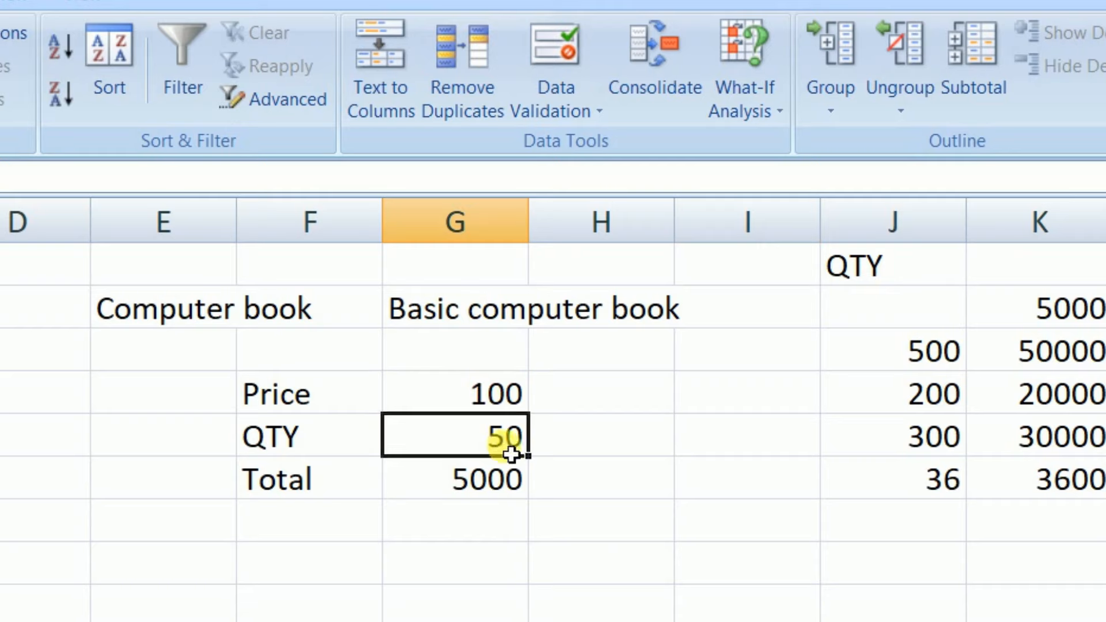
click(441, 395)
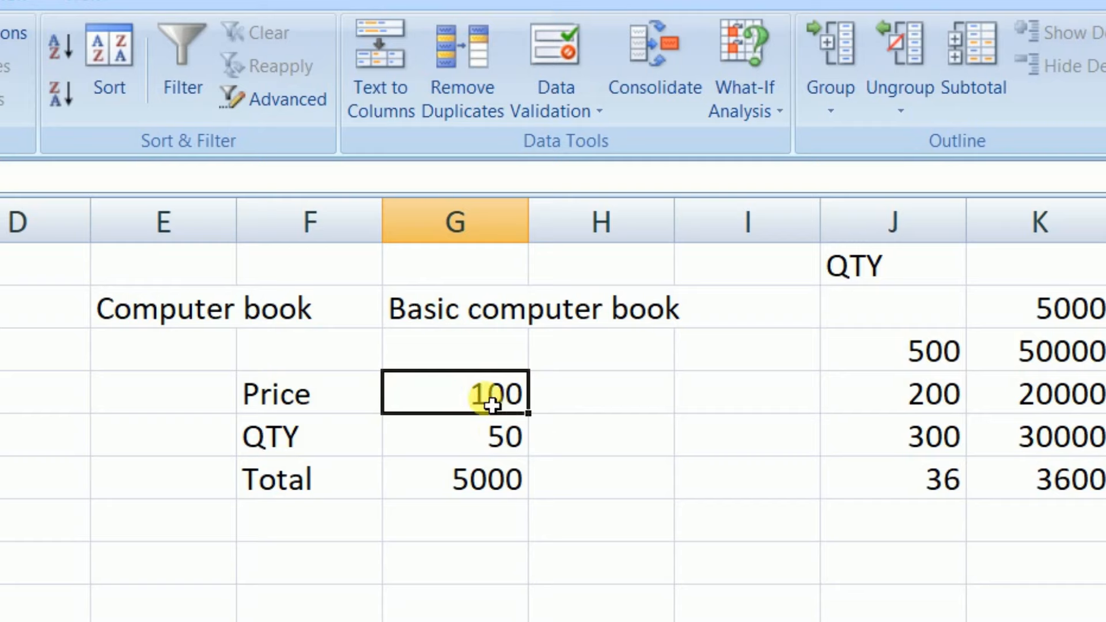
text(200)
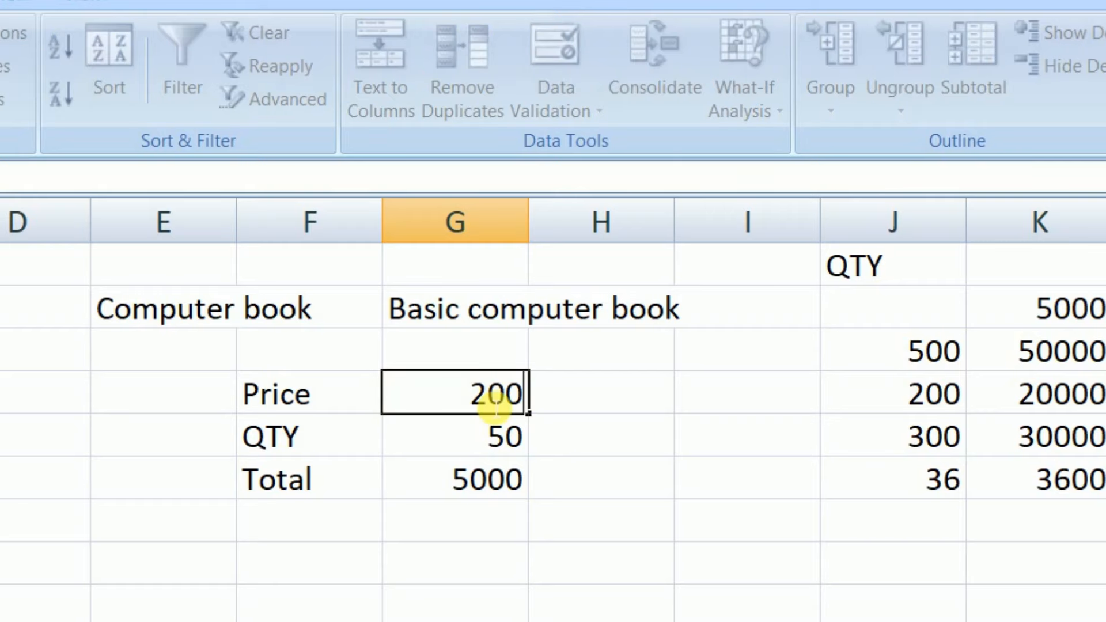
key(Return)
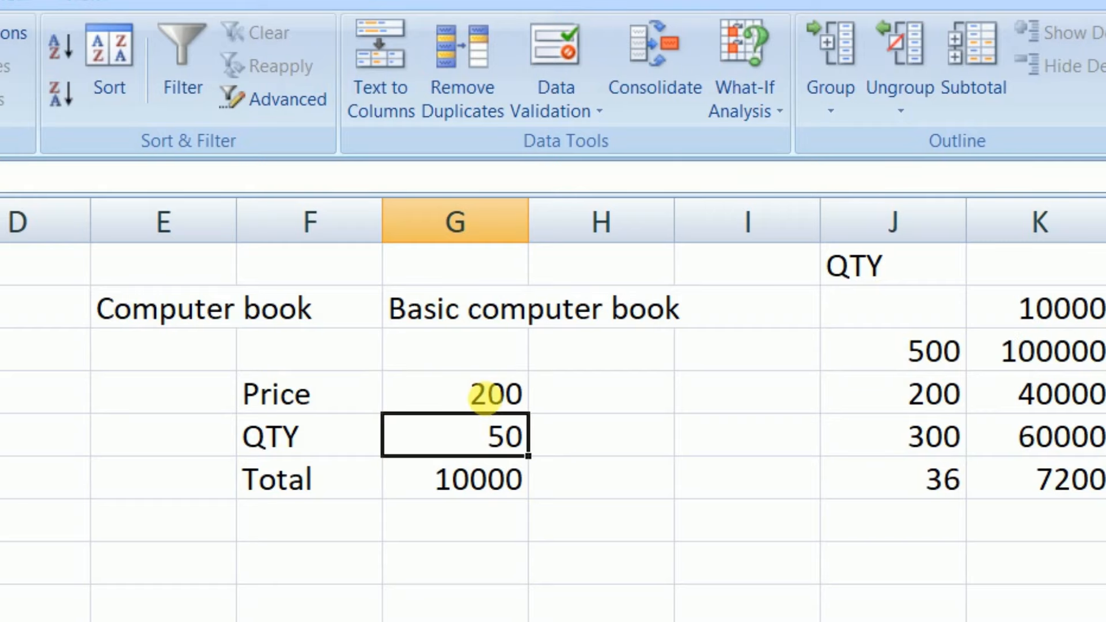
Check the What-If Analysis options for Scenario Manager and set the book price in G4 back to 100
click(490, 403)
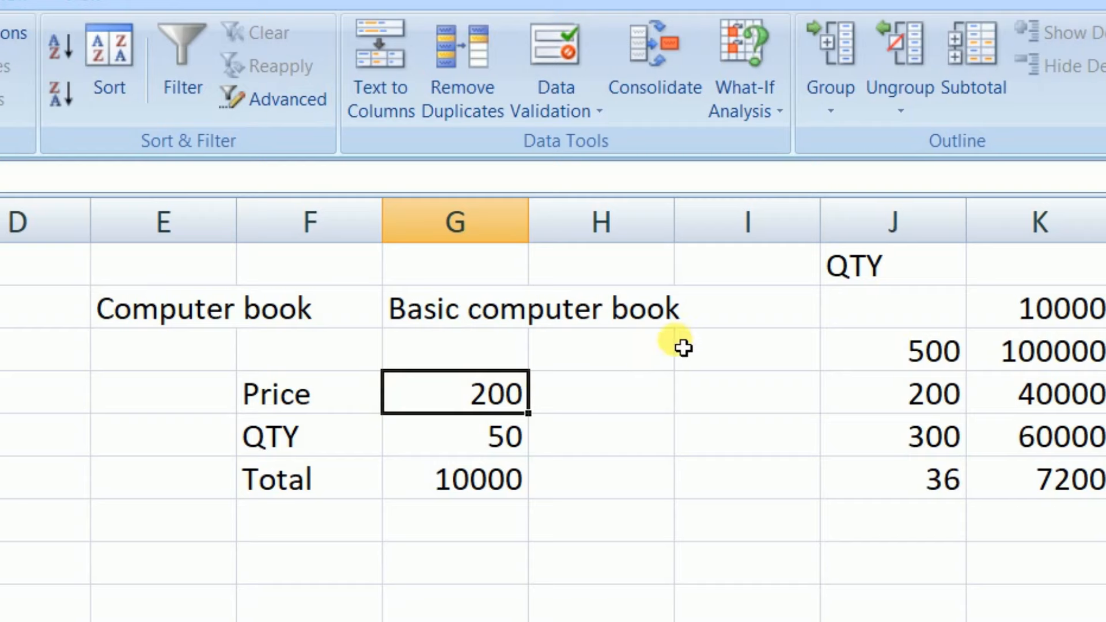
click(761, 110)
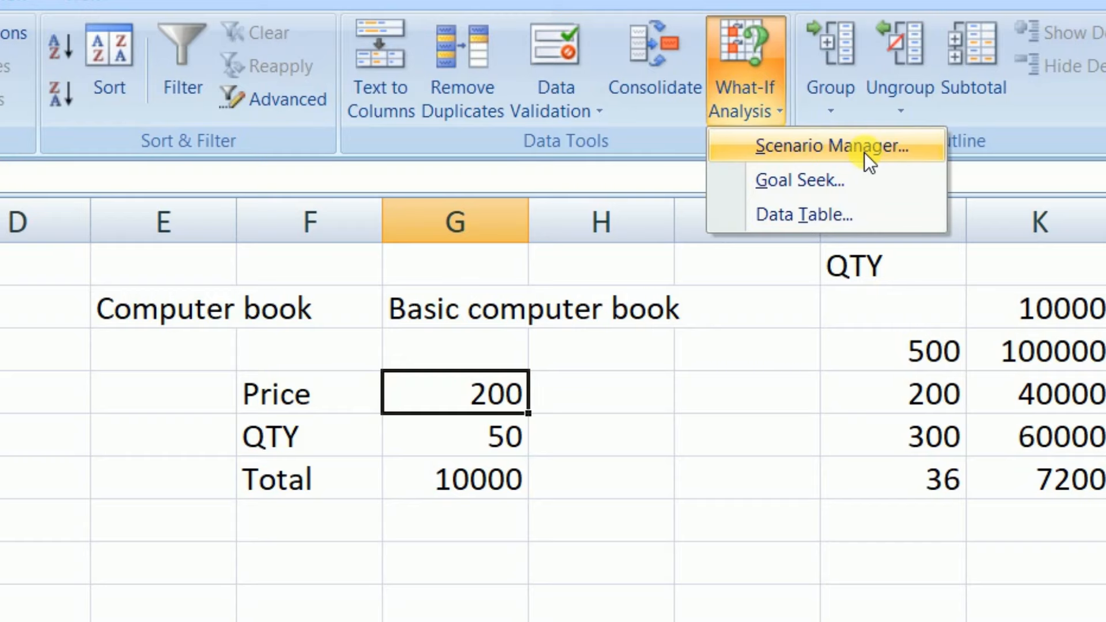
click(617, 447)
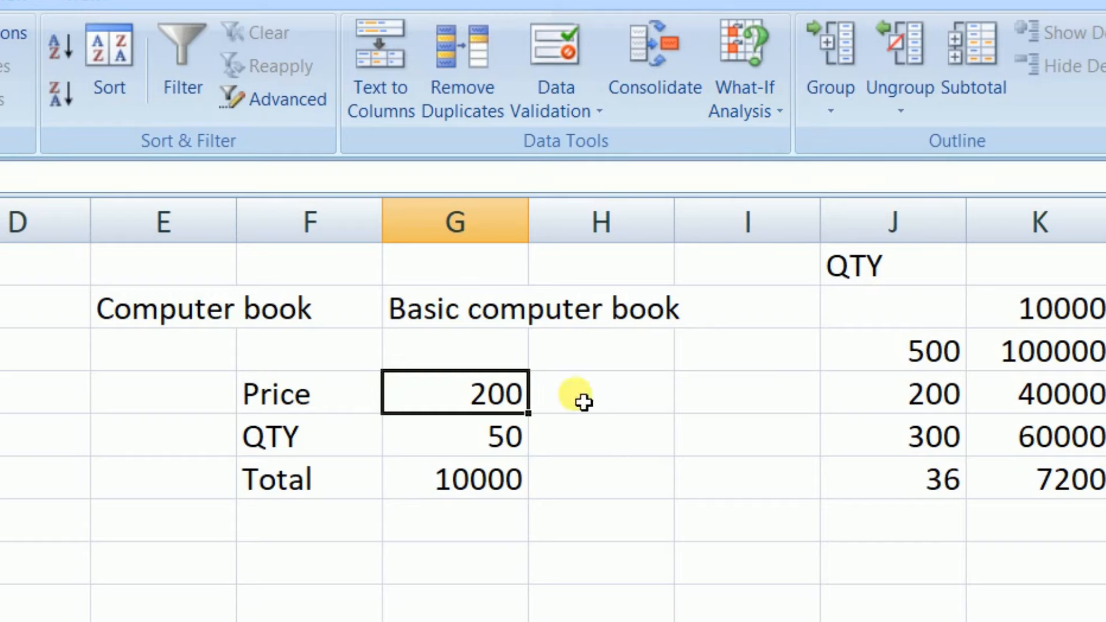
text(100)
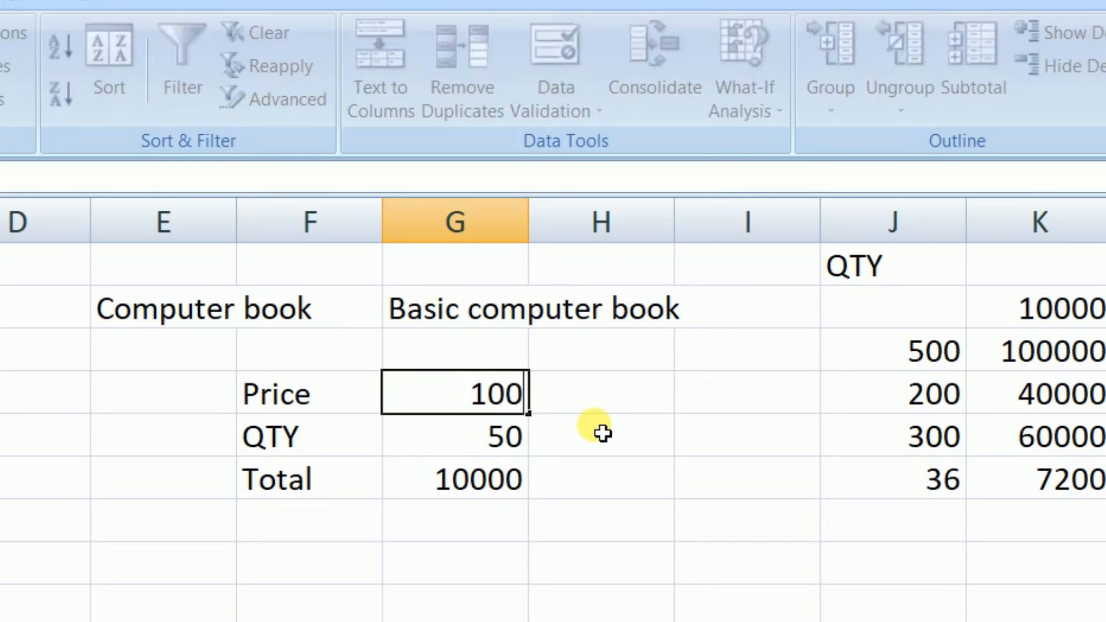
key(Return)
Add a scenario named BOOK PRICE2020 with changing cells G4:G5, storing a price of 100 and a quantity of 50
drag(500, 391, 514, 440)
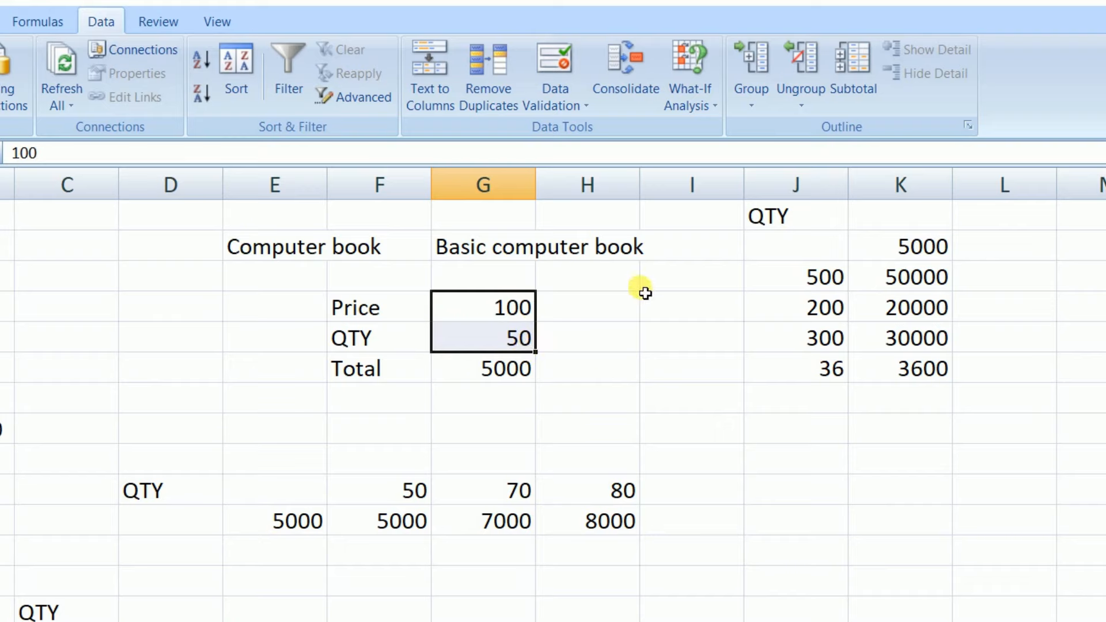
click(697, 97)
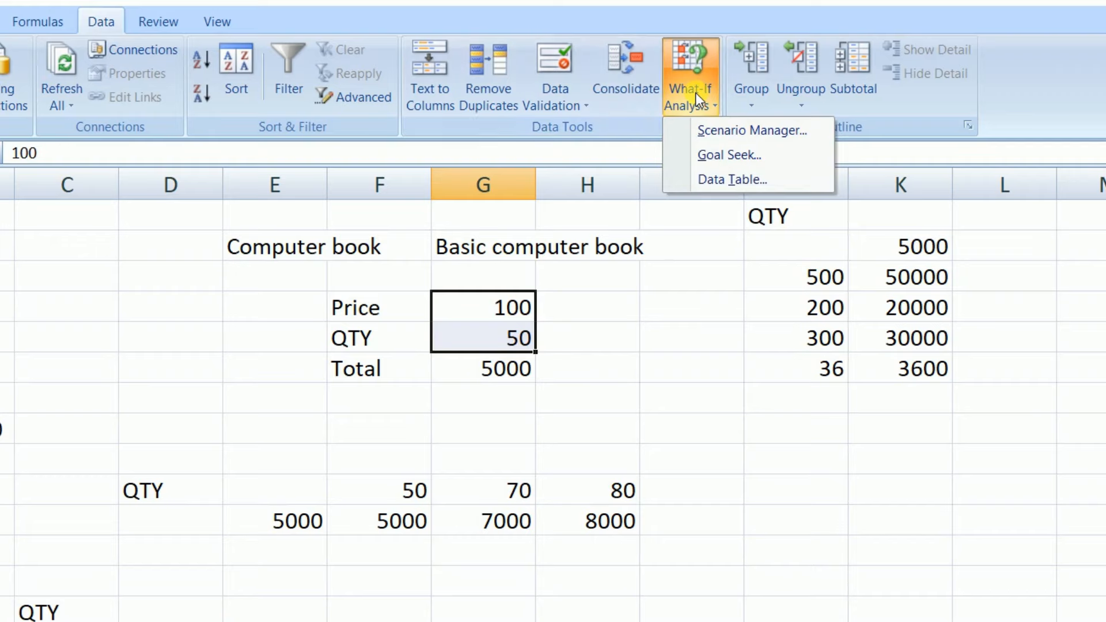
click(780, 130)
drag(754, 363, 725, 281)
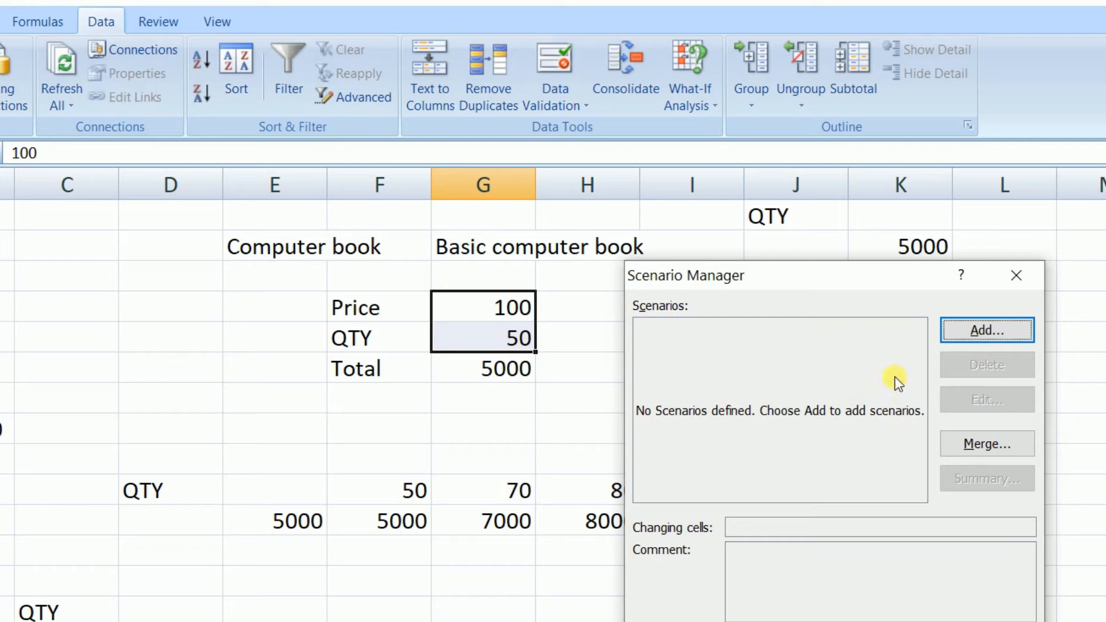
click(990, 331)
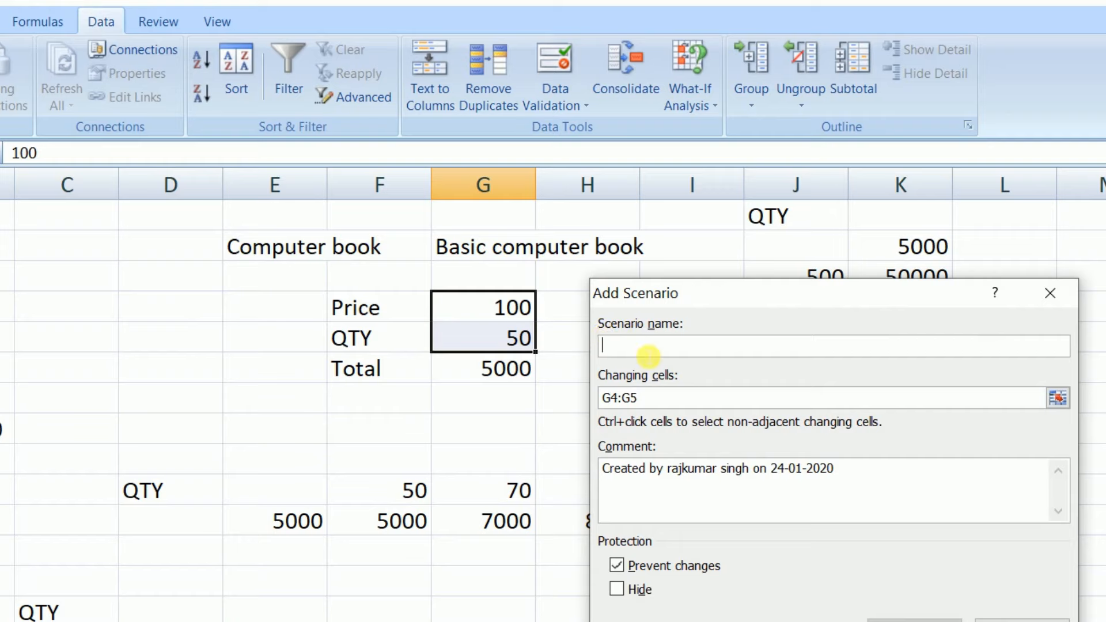
text(BOOK PRICE2020)
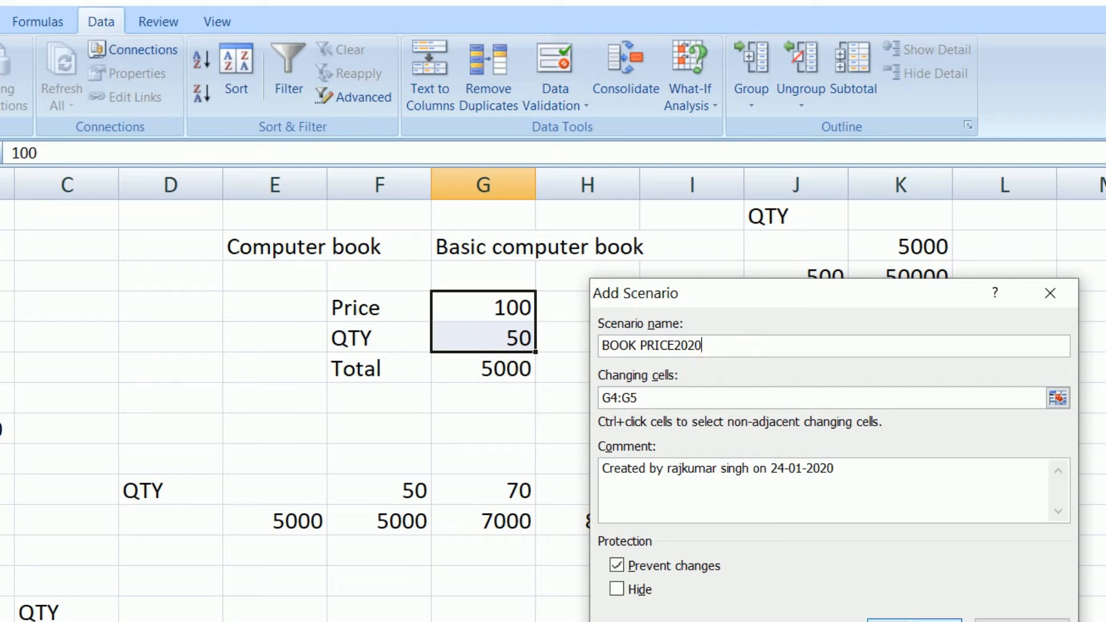
click(914, 620)
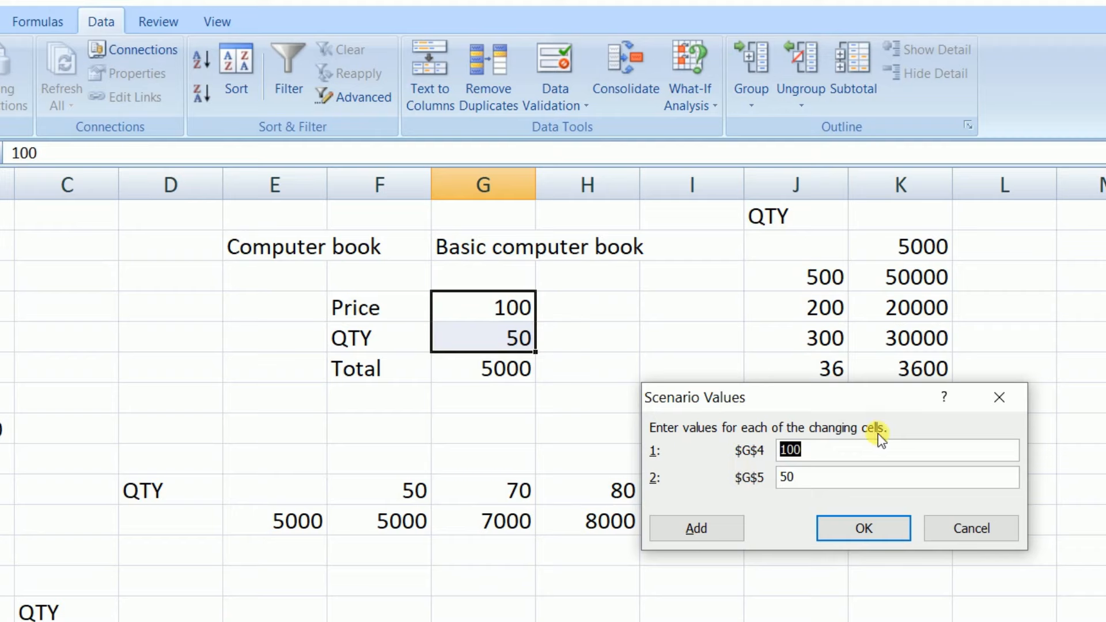
drag(837, 409, 827, 353)
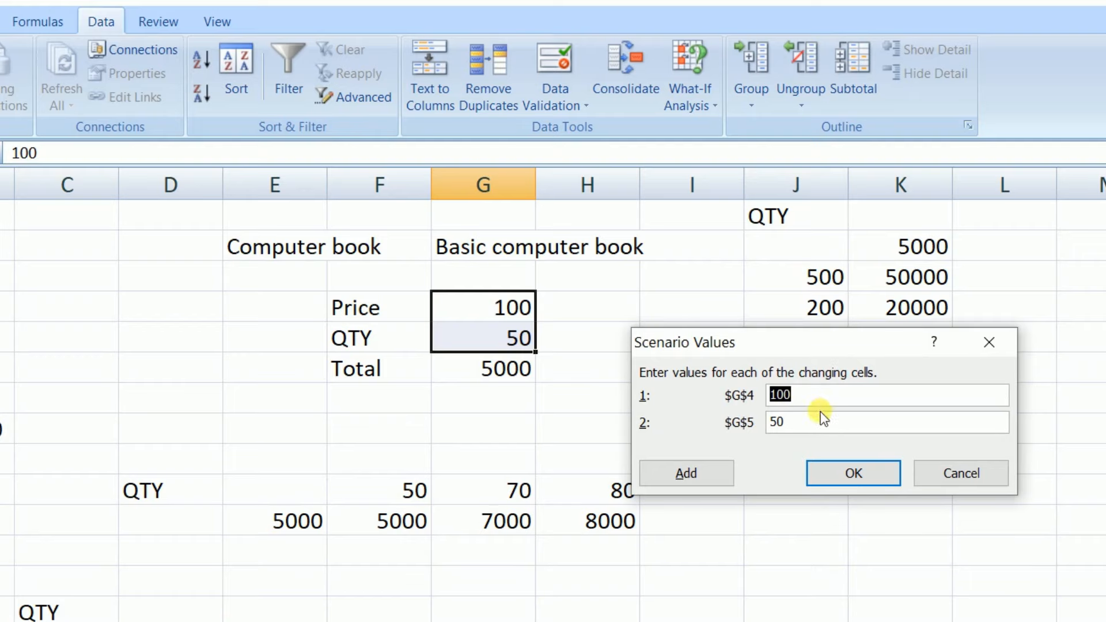
click(846, 471)
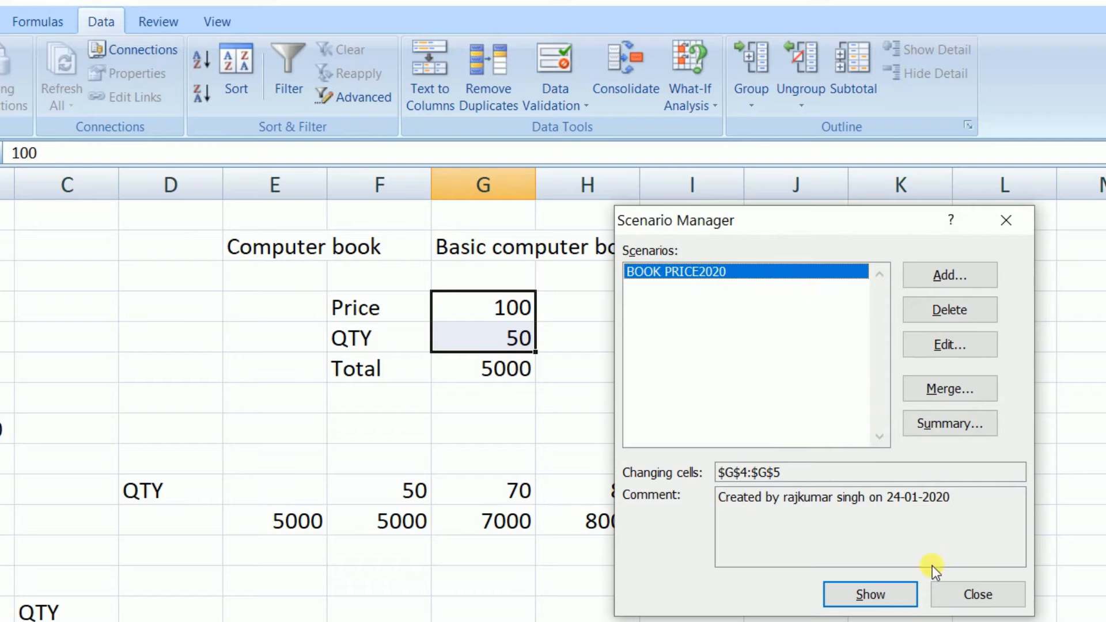
click(977, 596)
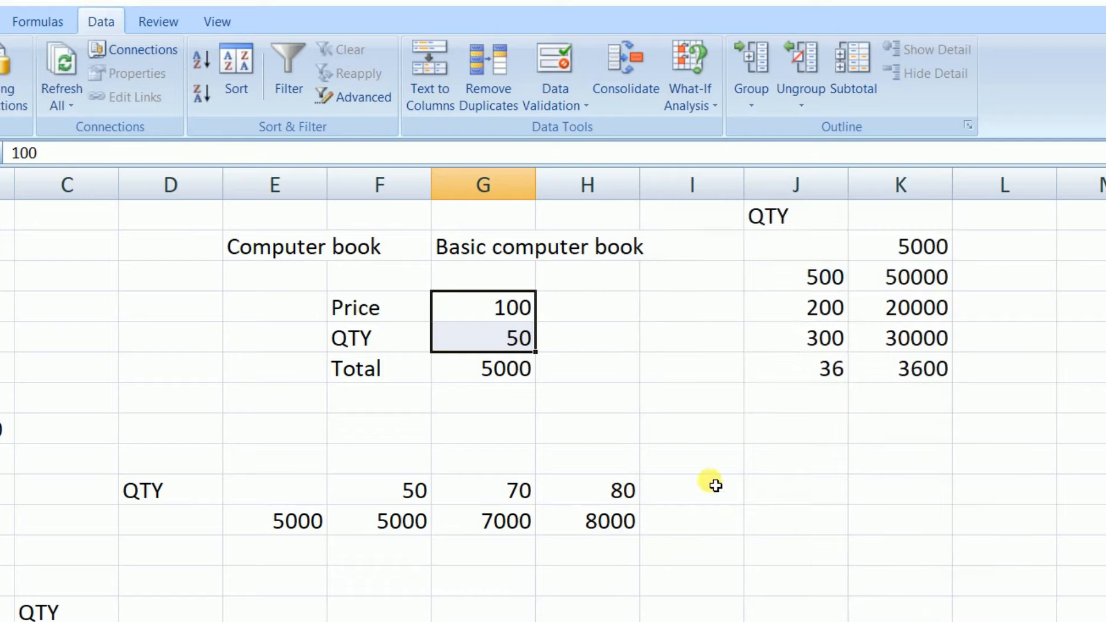
Change the book price in G4 to 200
click(666, 452)
click(510, 310)
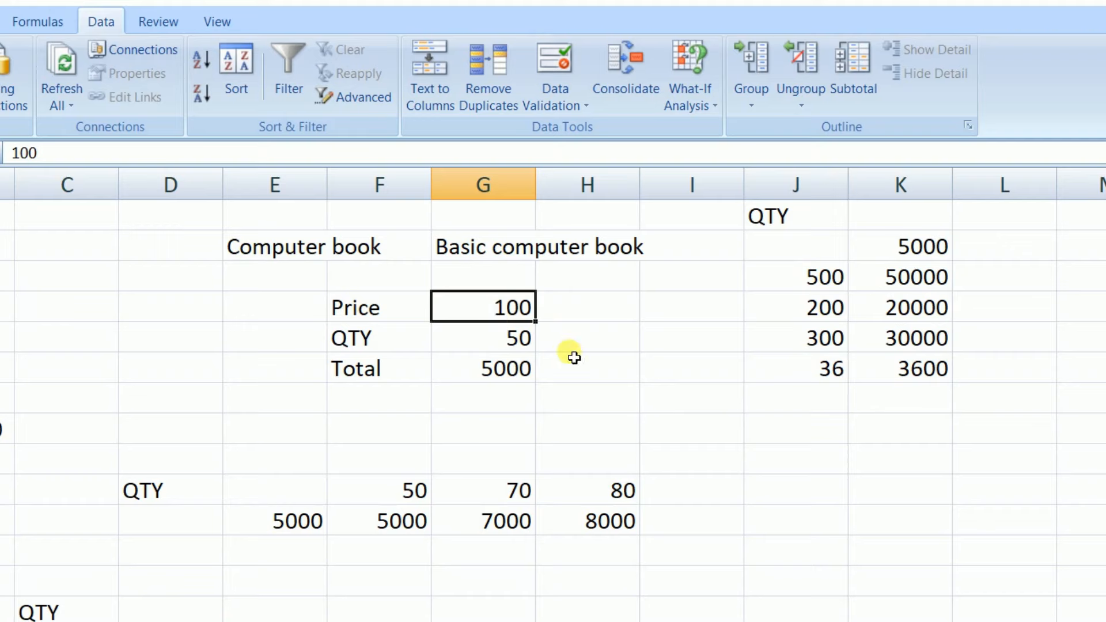
text(2)
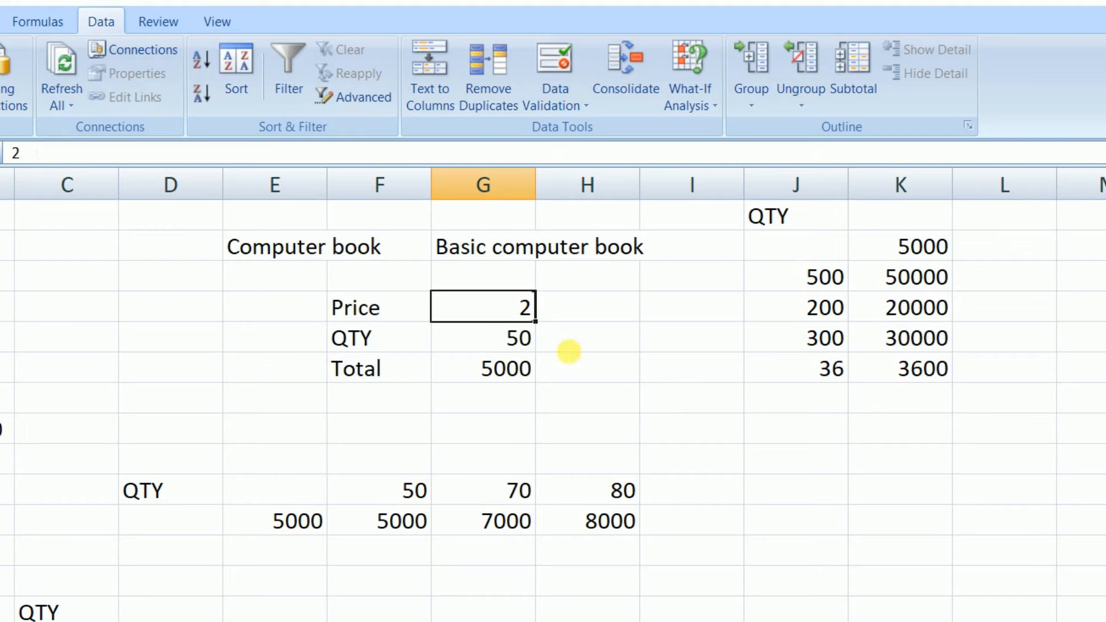
text(00)
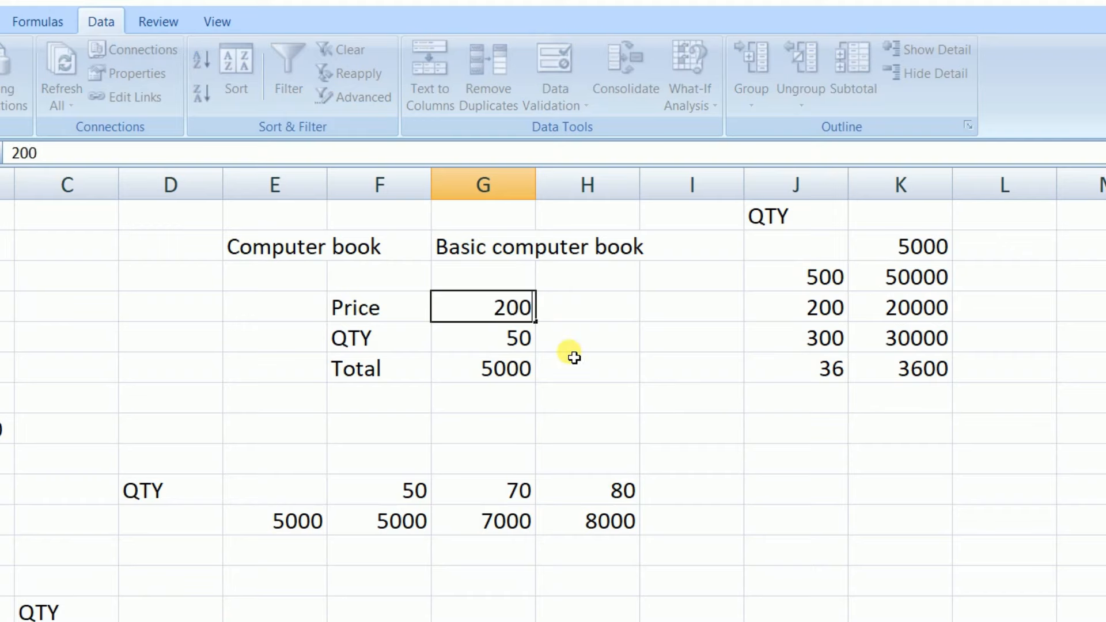
click(568, 354)
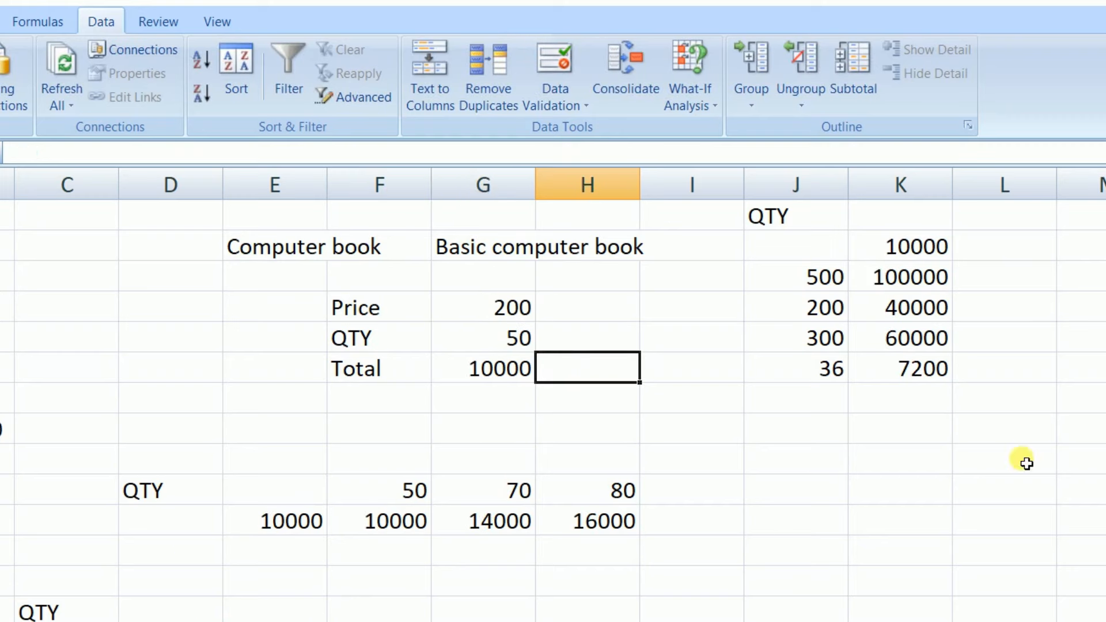
Set the book quantity in G5 to 1500
click(519, 337)
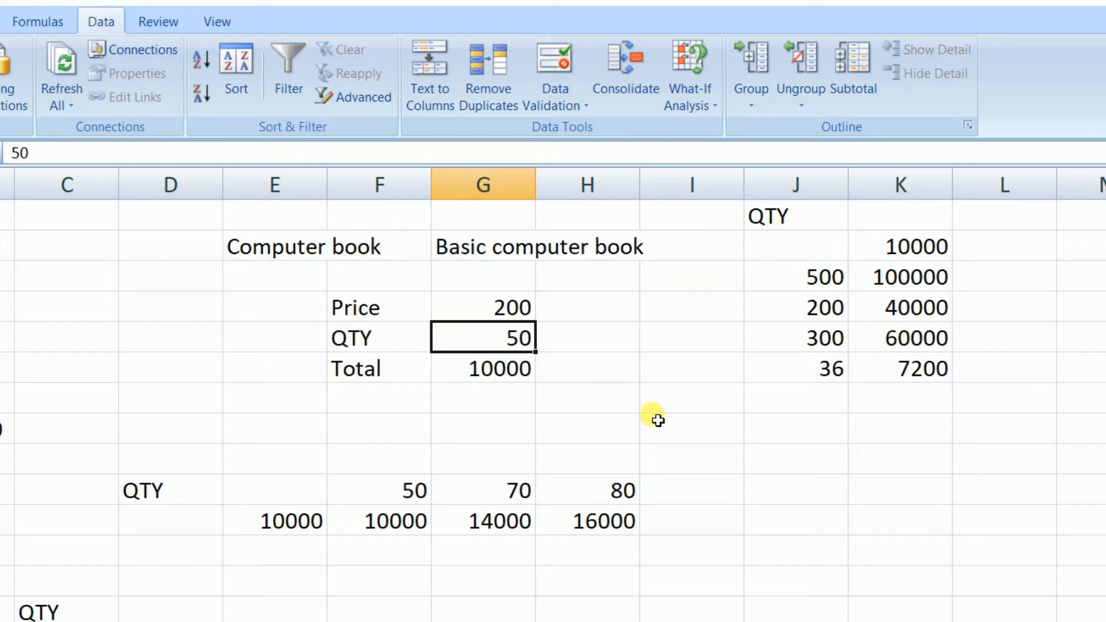
text(1500)
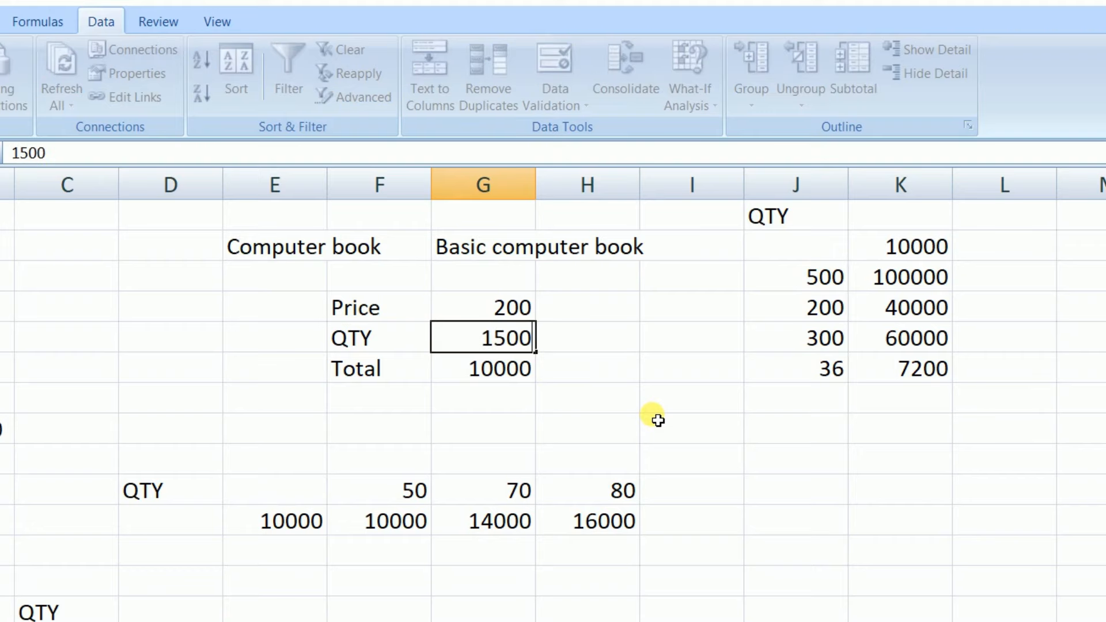
key(Return)
click(651, 460)
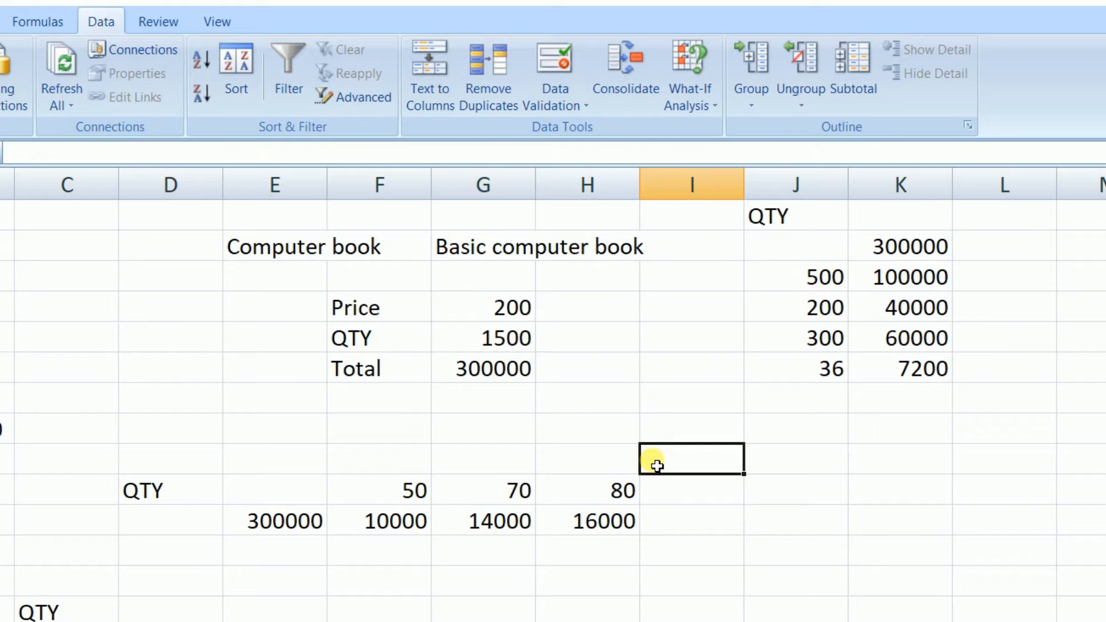
Review the current book price and quantity in G4:G5 and the cells around them
click(521, 314)
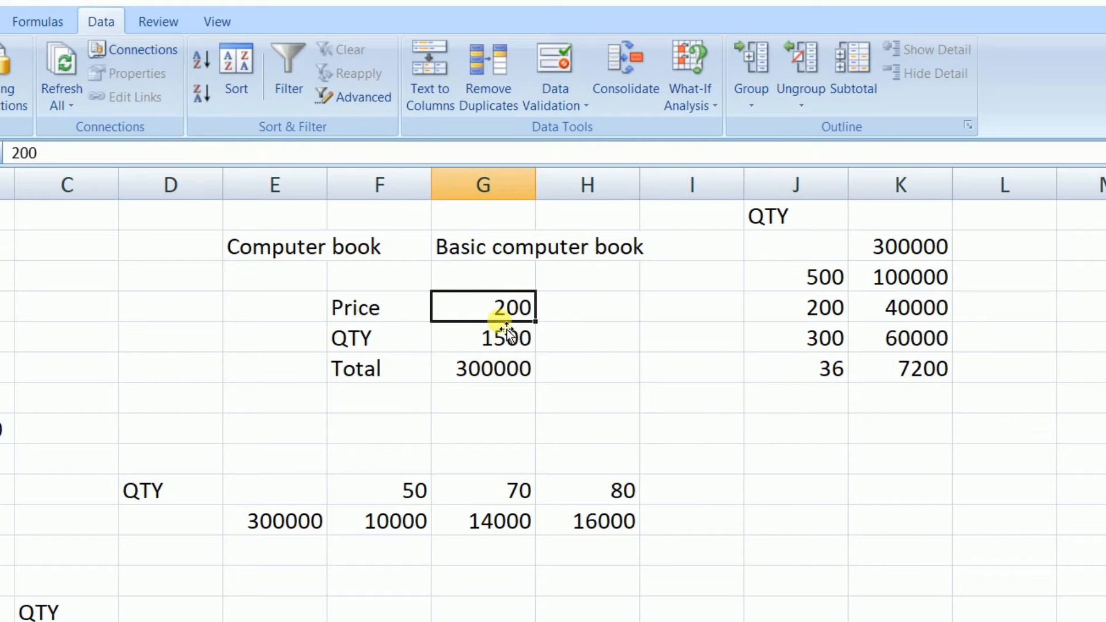
click(527, 345)
drag(516, 307, 520, 338)
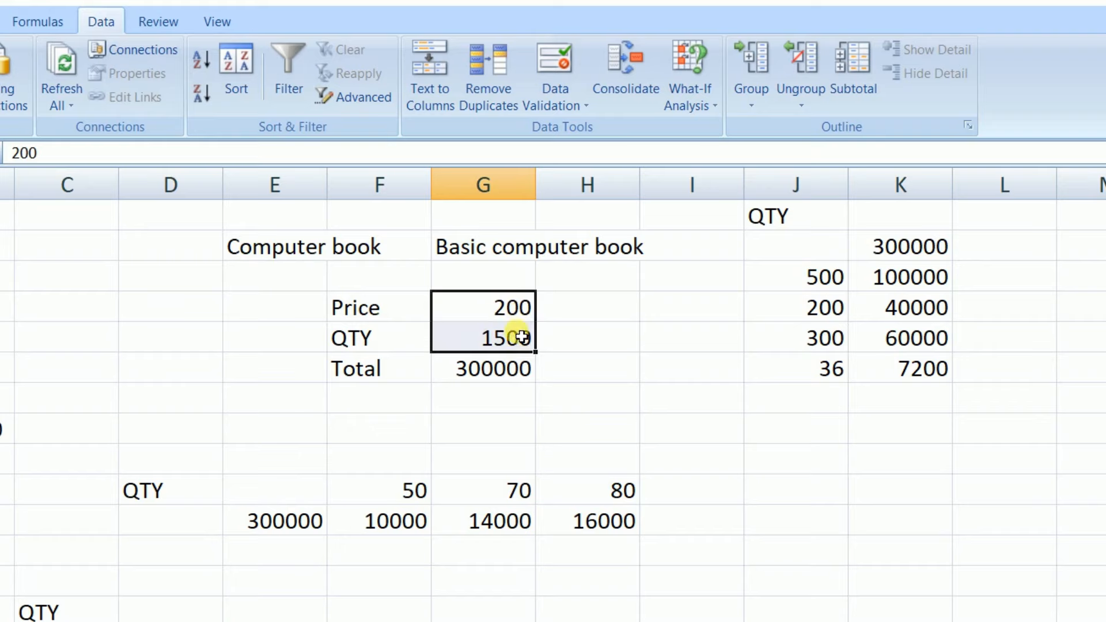
click(516, 306)
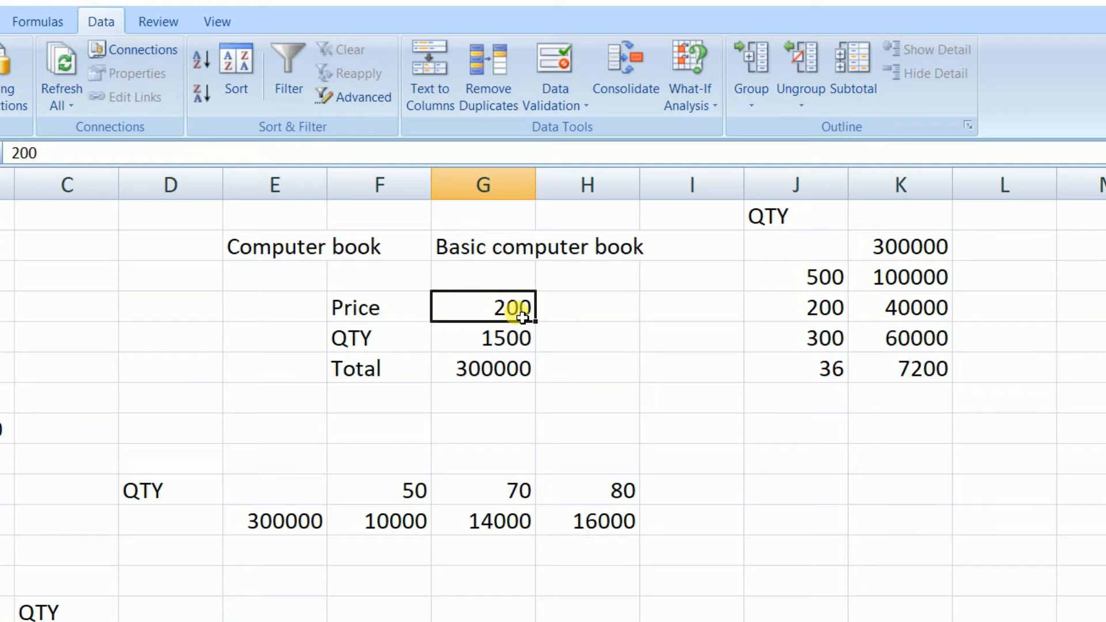
click(506, 344)
click(617, 413)
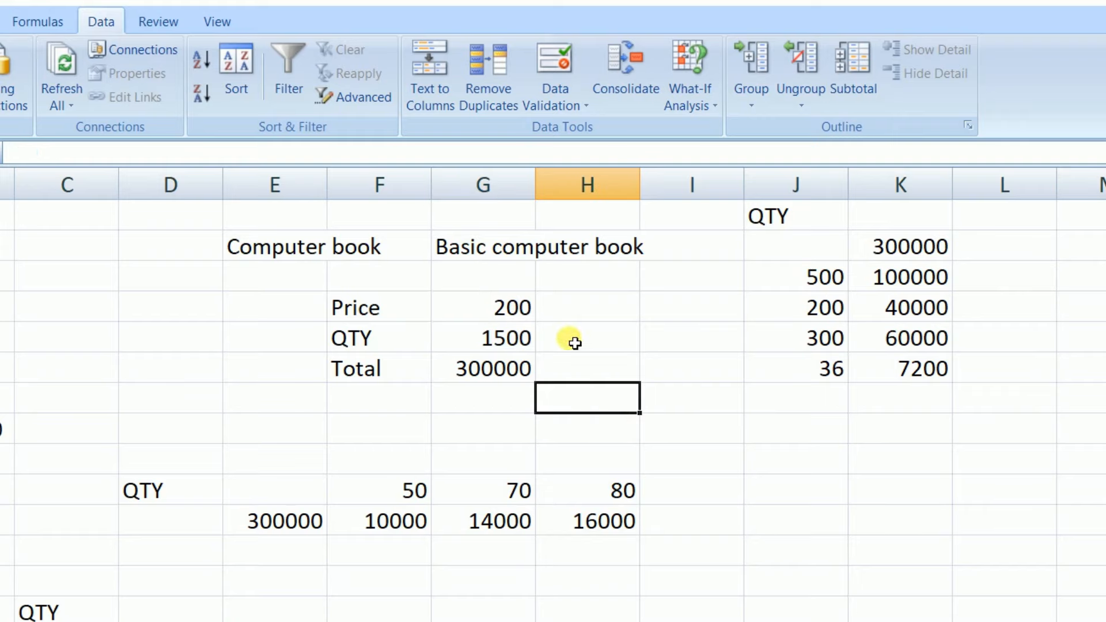
click(612, 341)
click(657, 398)
click(616, 302)
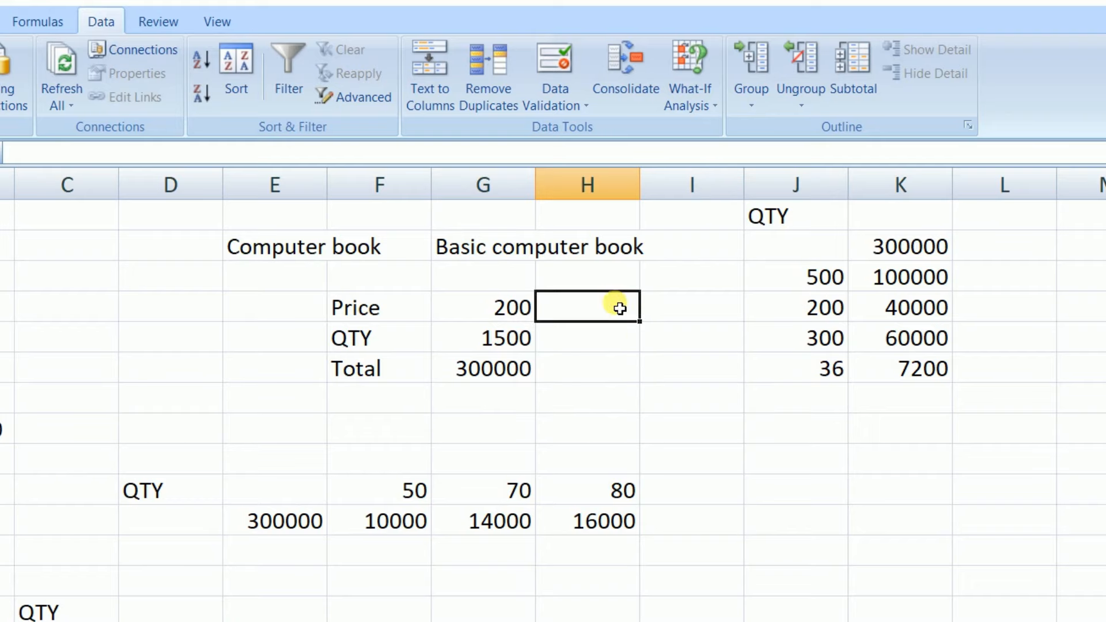
click(603, 373)
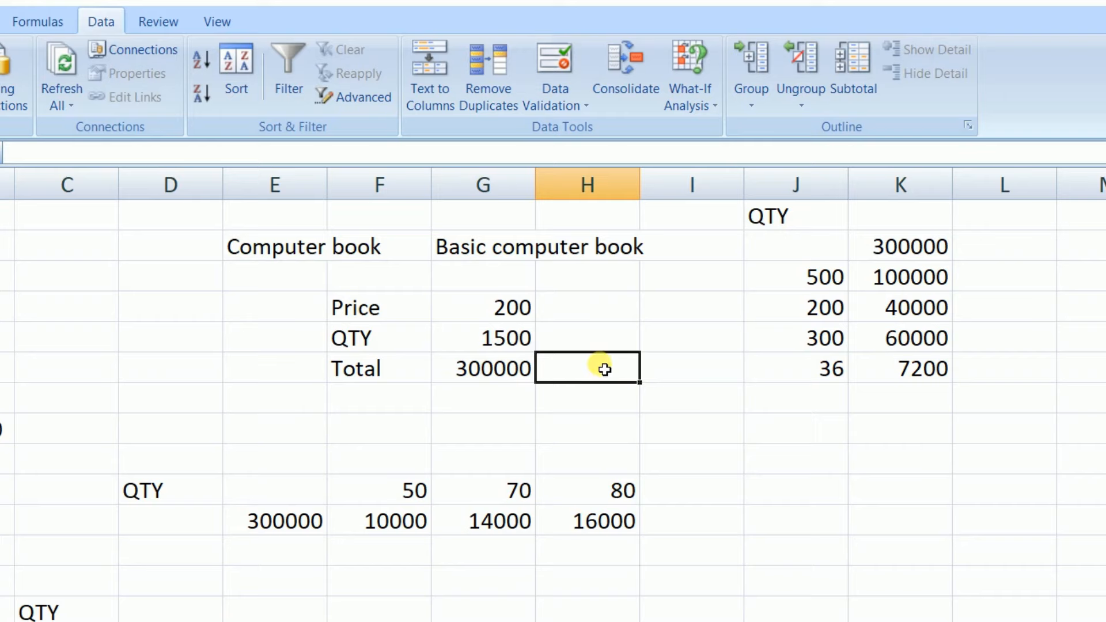
Show the saved BOOK PRICE2020 scenario from Scenario Manager and check the price and quantity cells
click(702, 101)
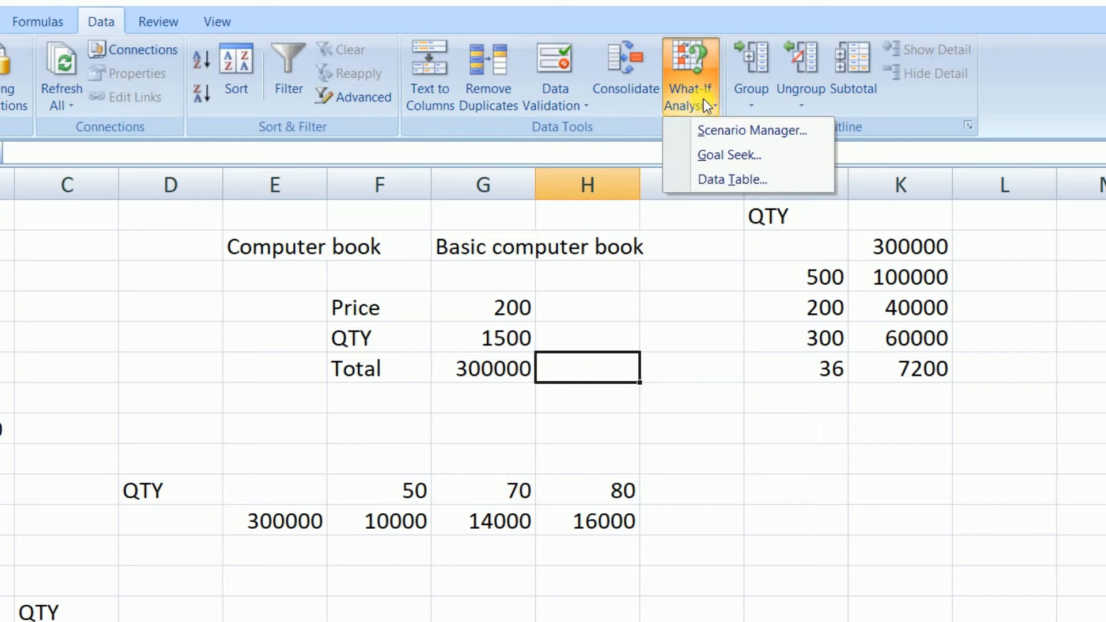
click(777, 131)
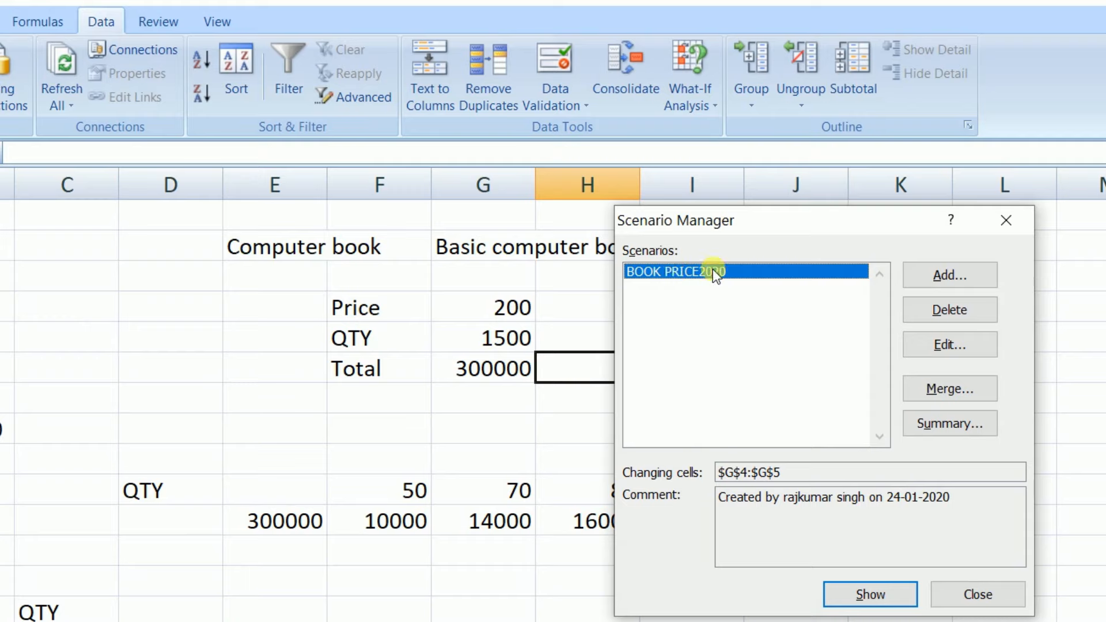
click(879, 593)
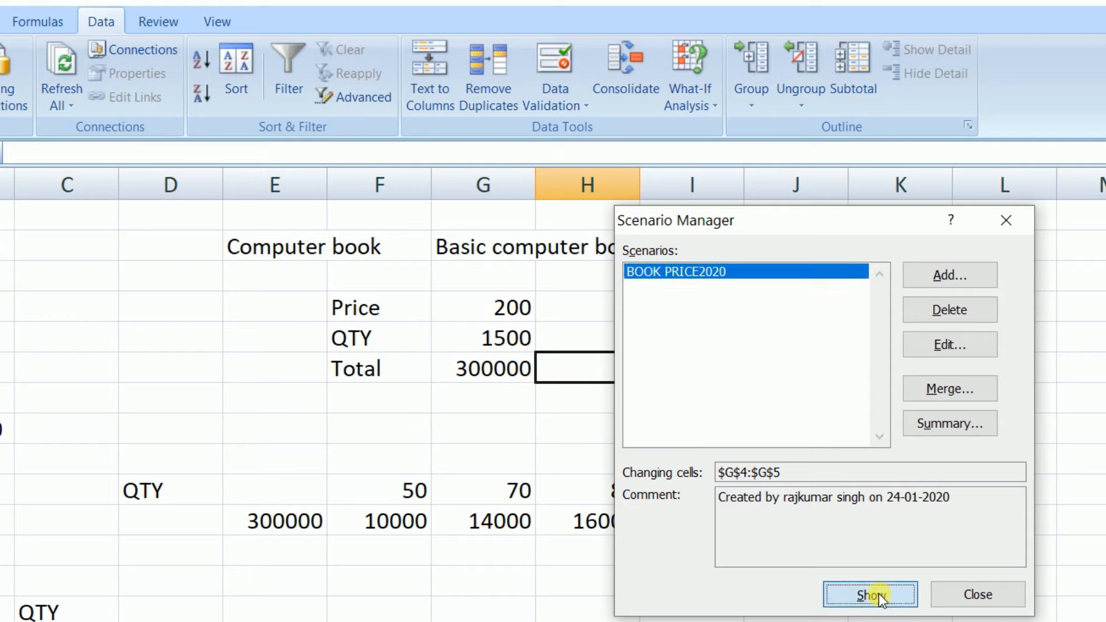
click(941, 596)
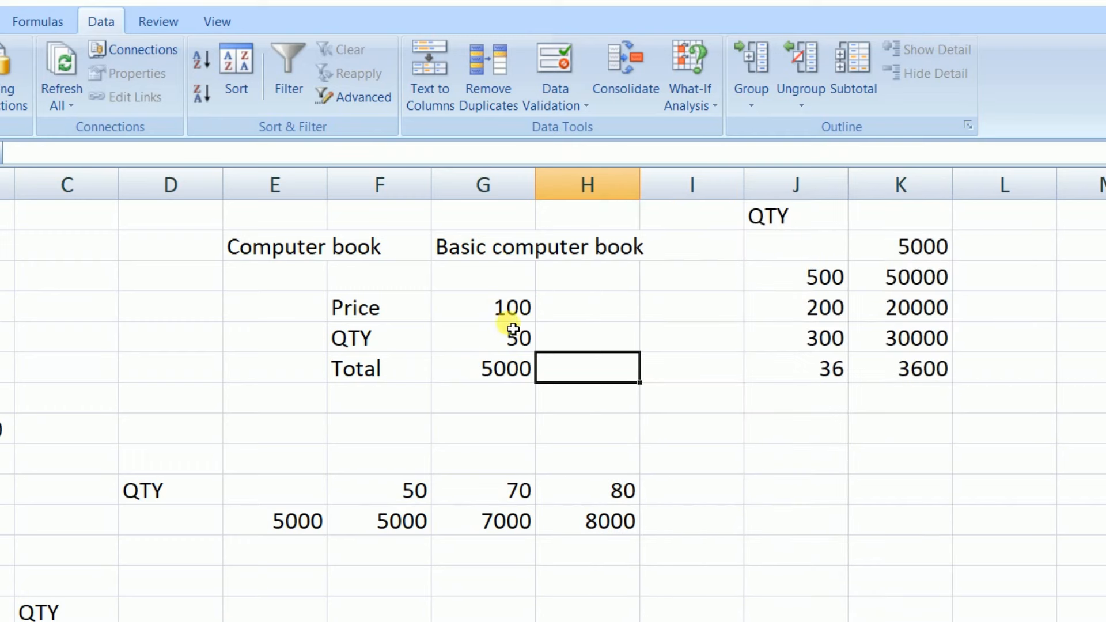
click(512, 315)
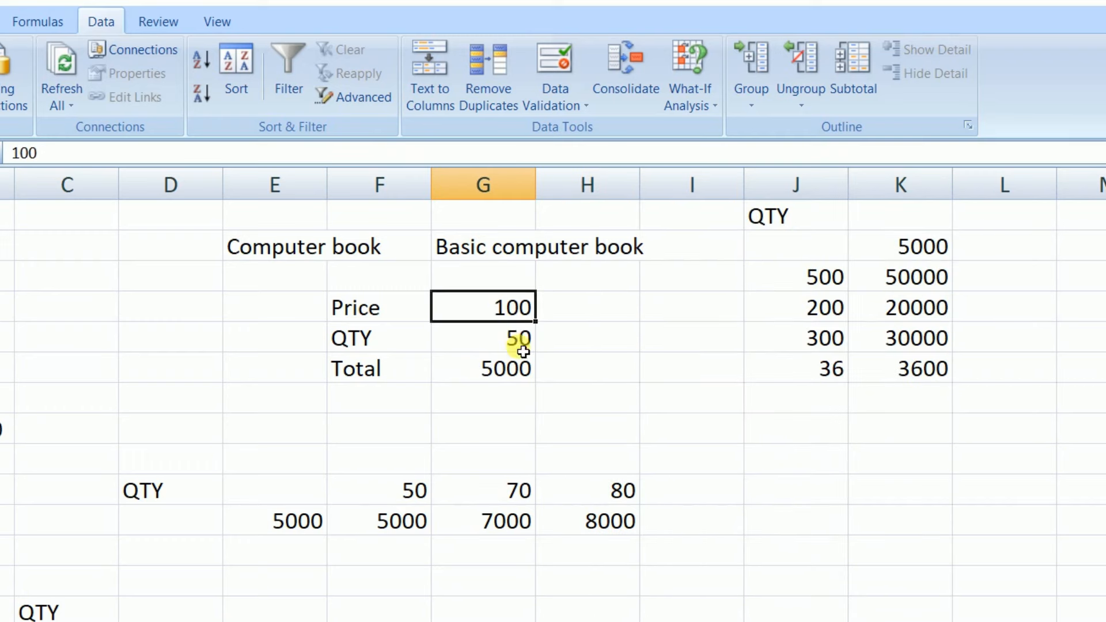
click(513, 338)
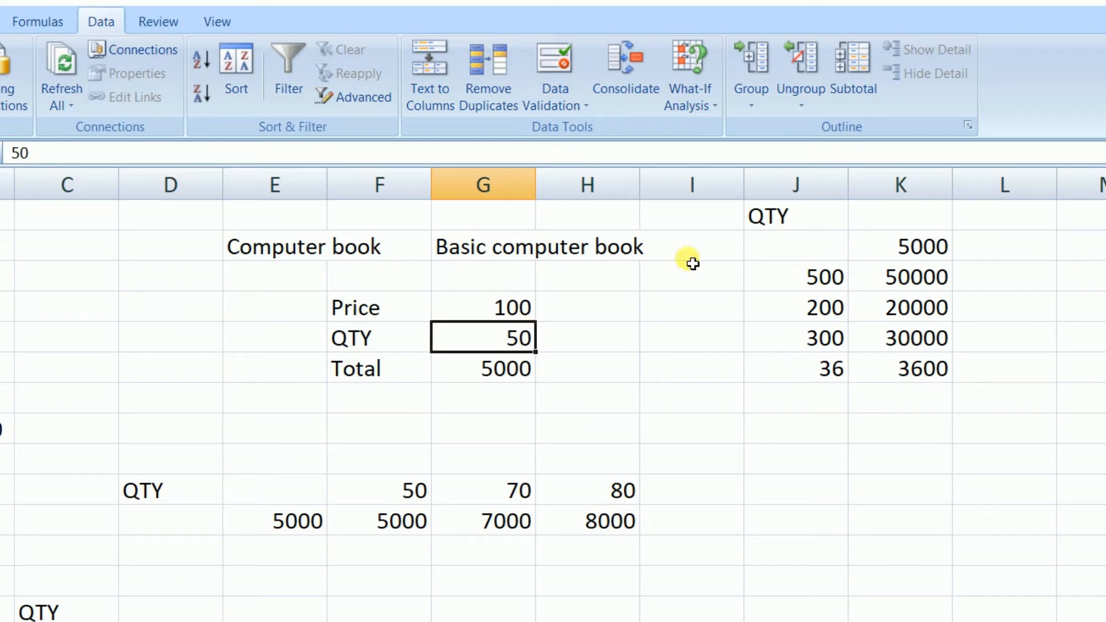
Set the book price in G4 to 500 and the quantity in G5 to 80
click(703, 101)
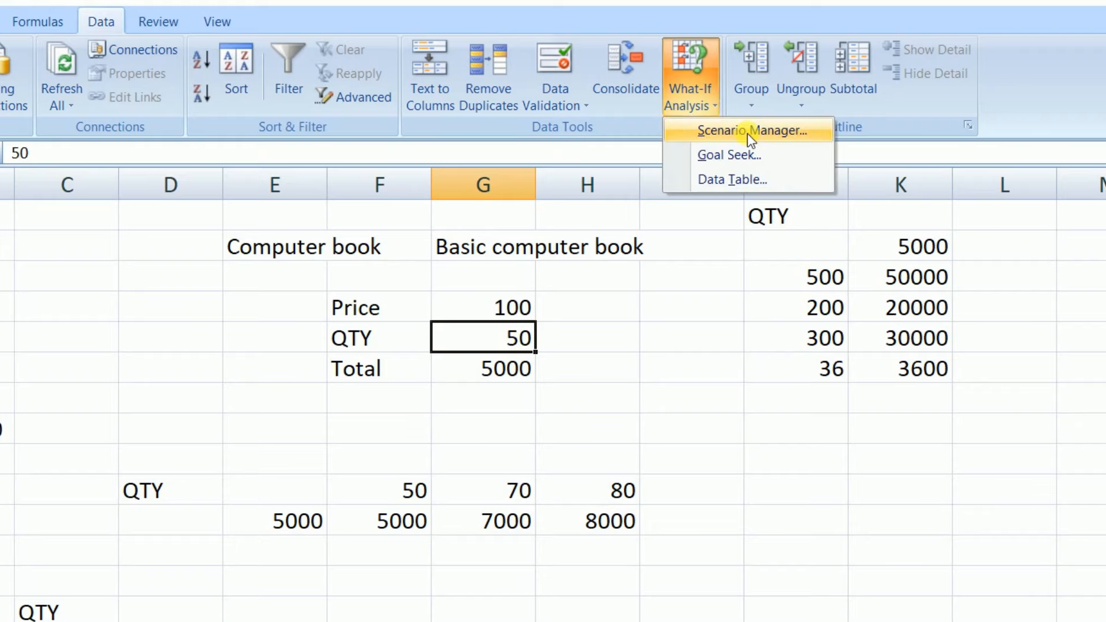
key(Escape)
key(Up)
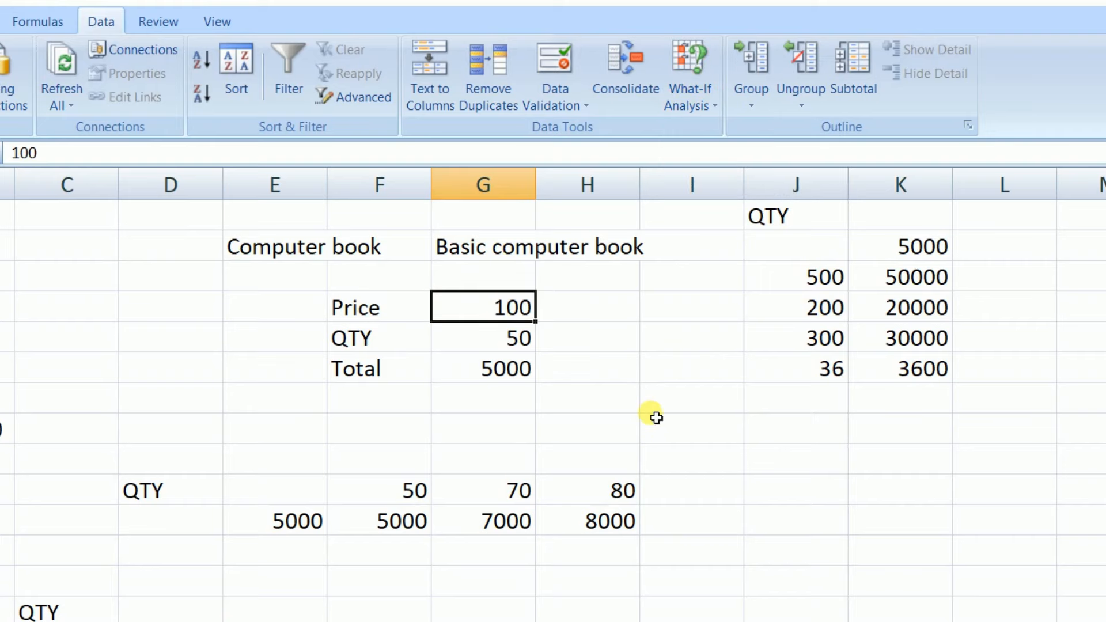
text(5)
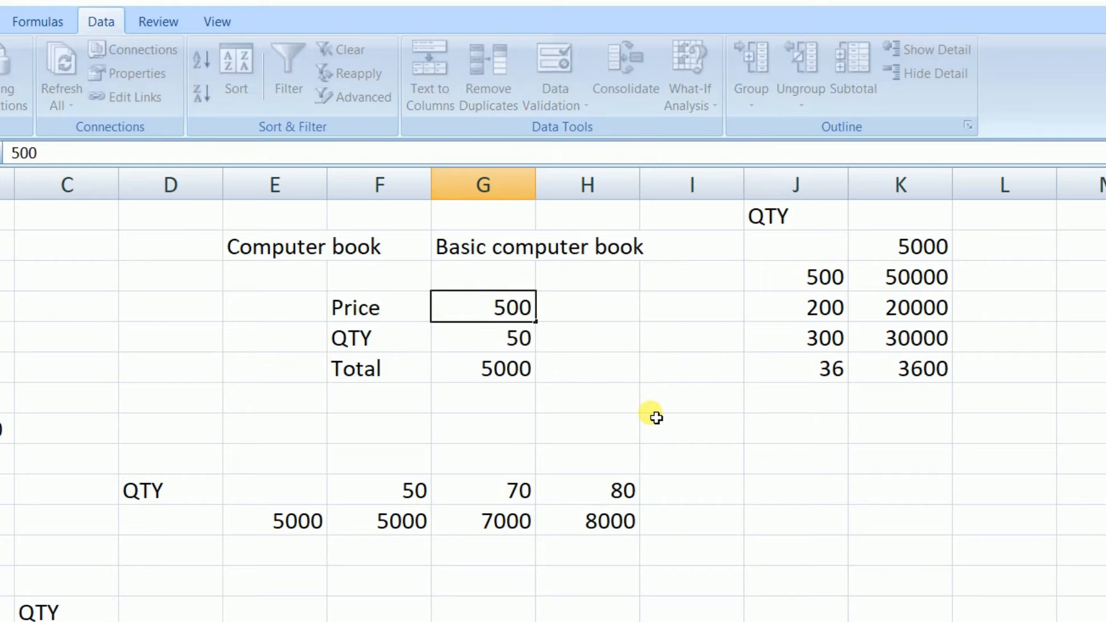
key(Return)
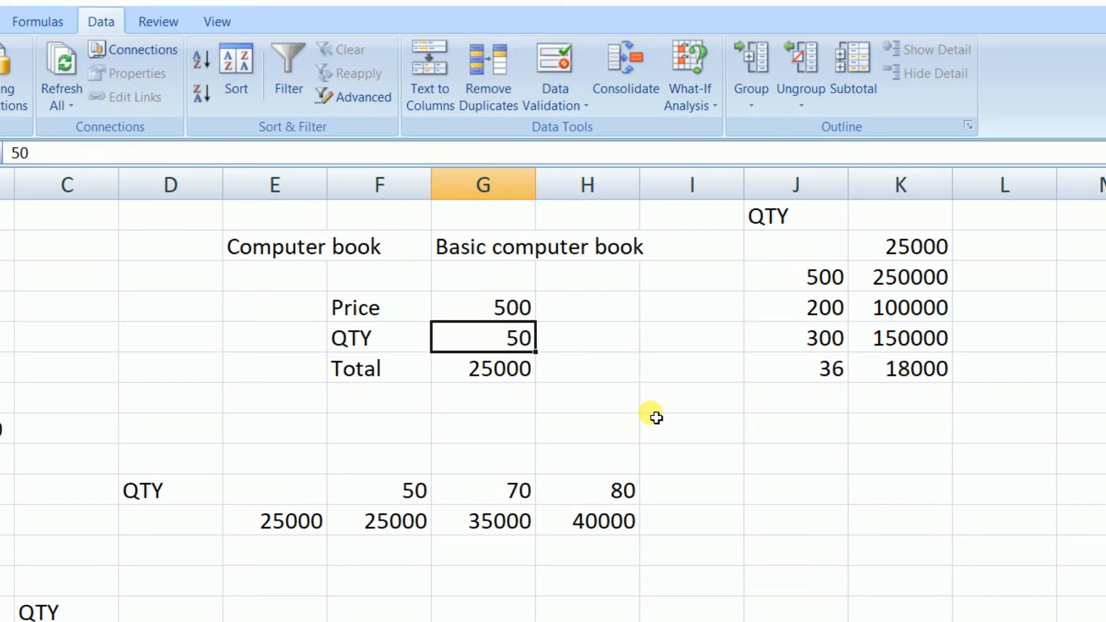
text(80)
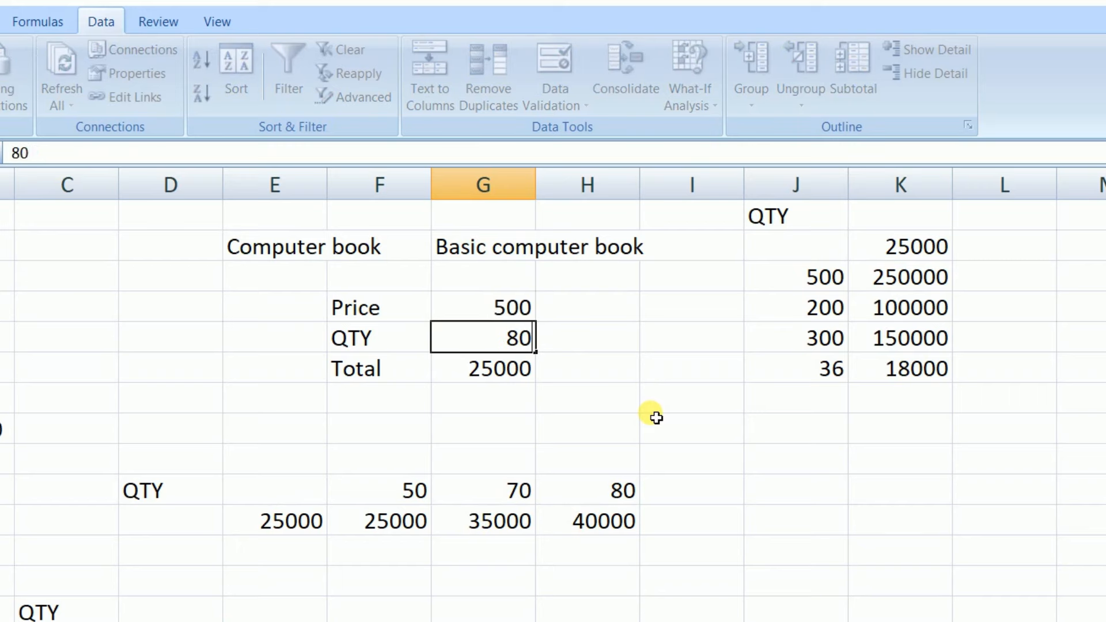
key(Return)
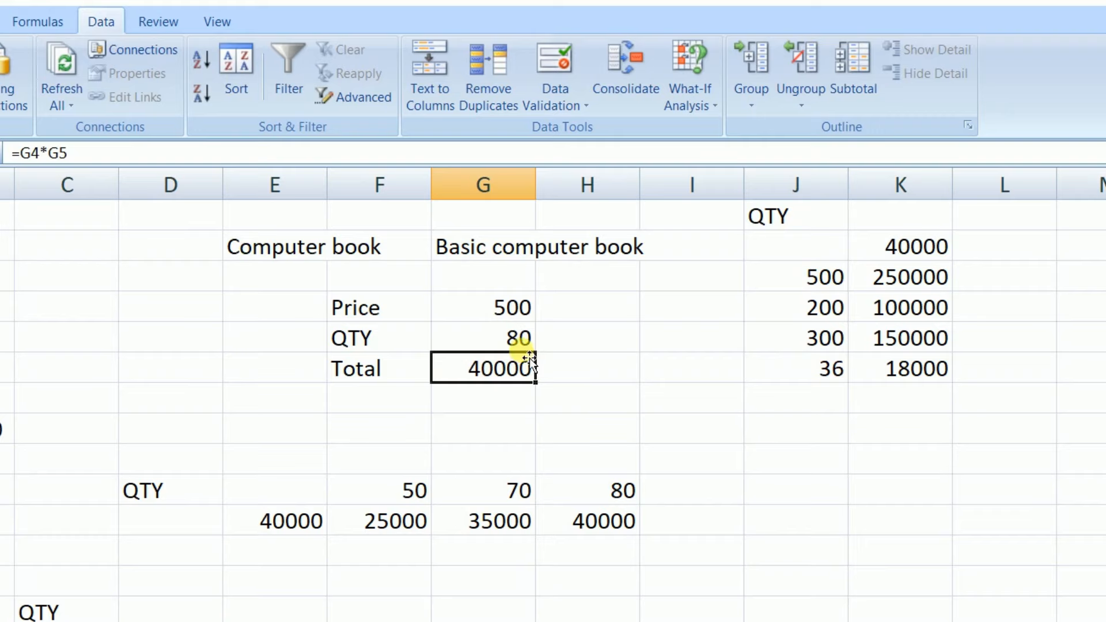
Add a scenario named BOOK PRICE2025 with changing cells G4:G5, storing a price of 500 and a quantity of 80
key(Up)
click(514, 313)
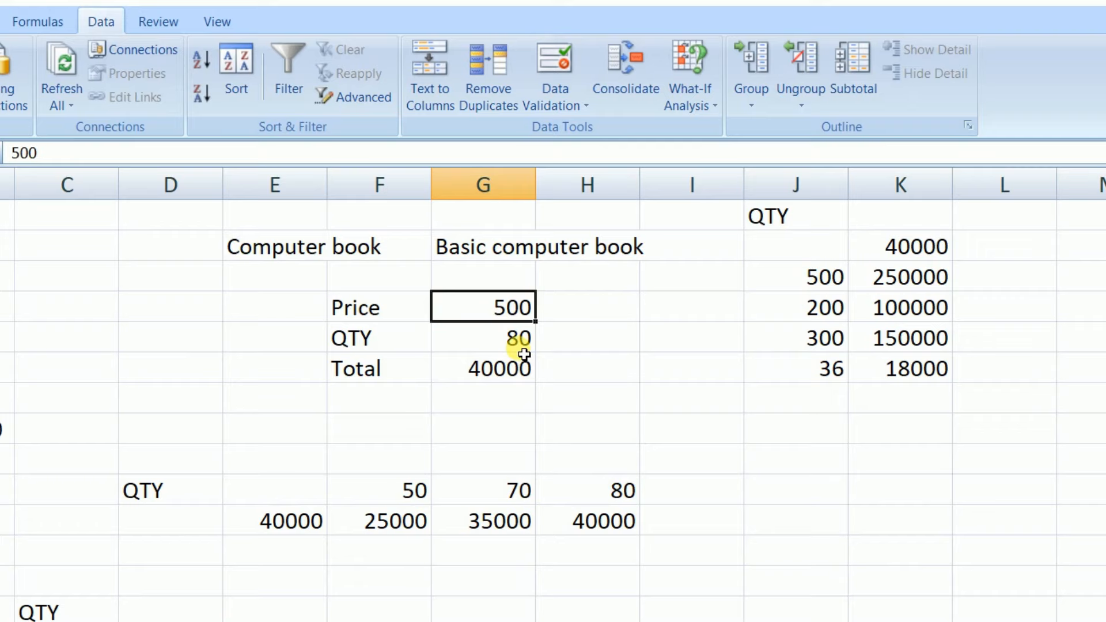
drag(518, 311, 524, 335)
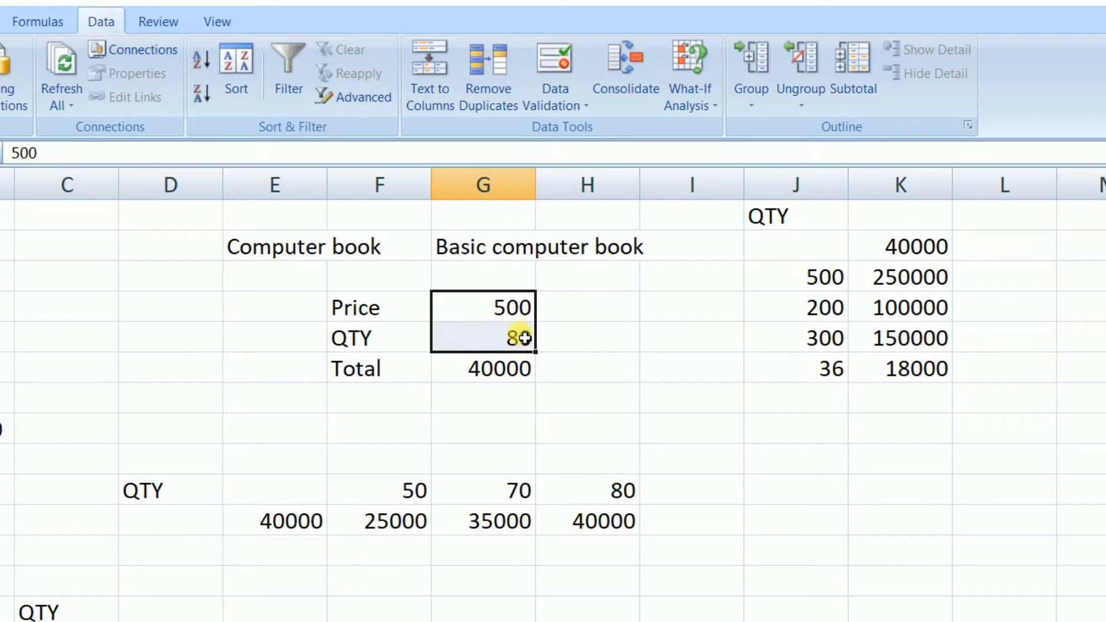
click(712, 92)
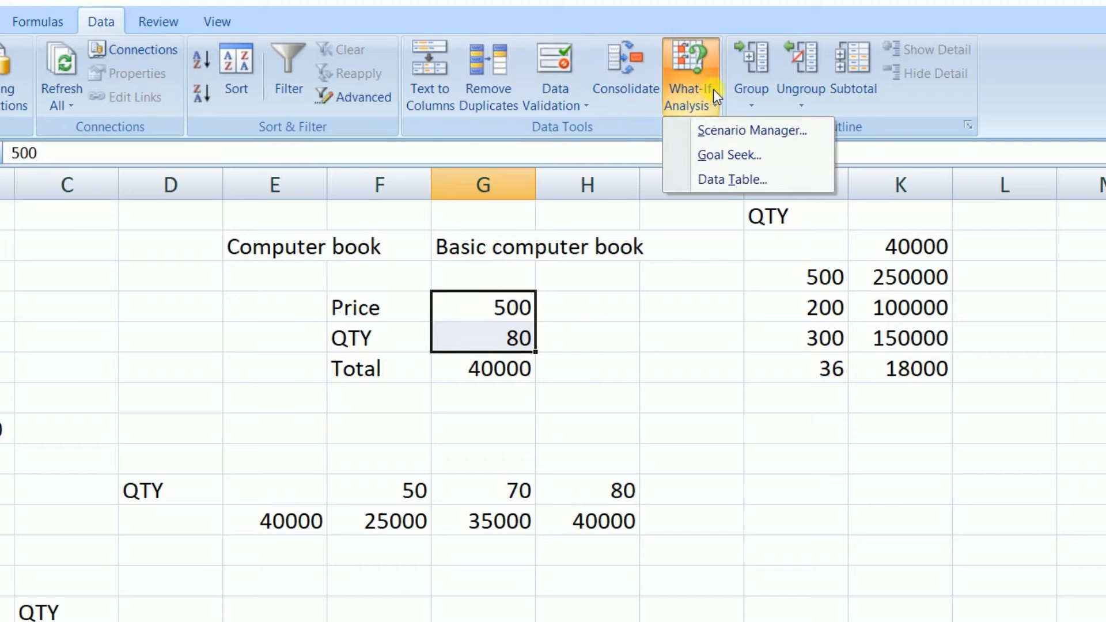
click(754, 129)
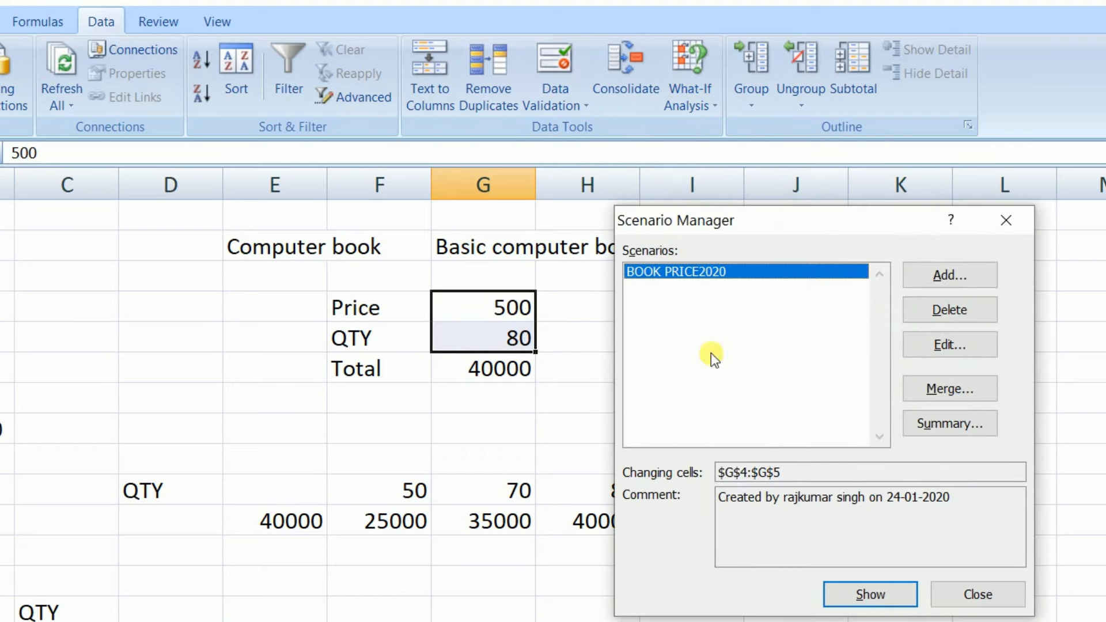
click(938, 281)
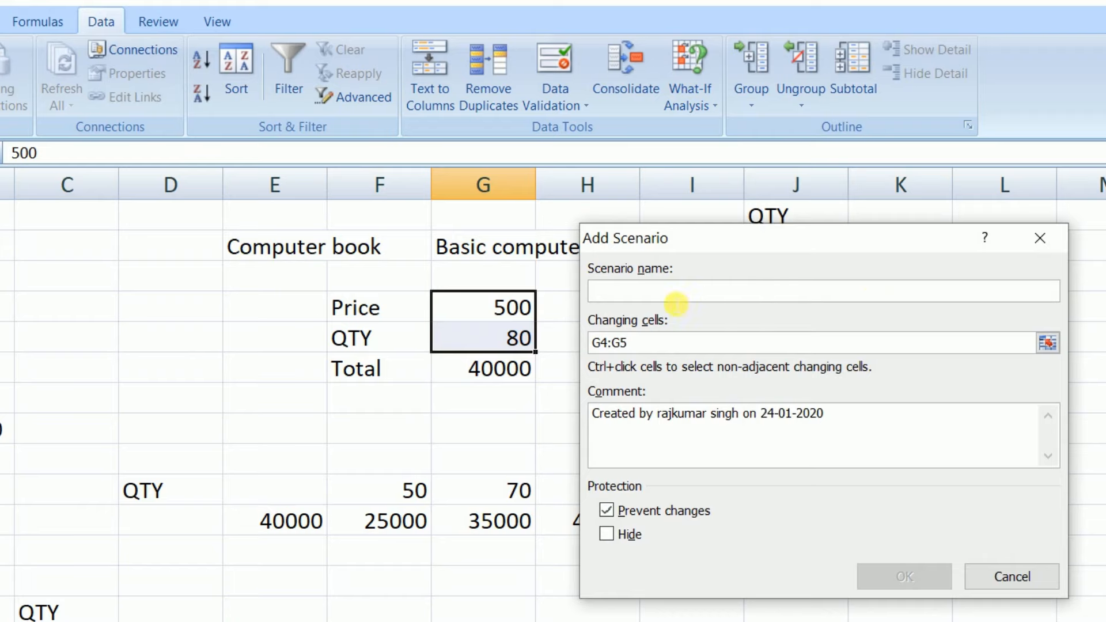
text(BOOK)
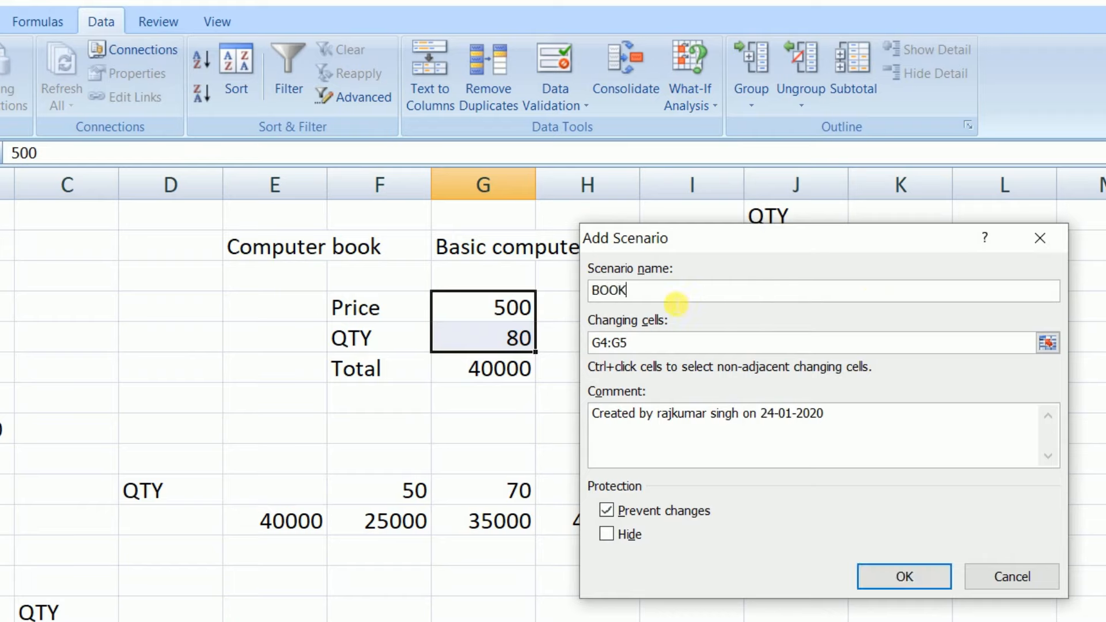
text( PRICE2025)
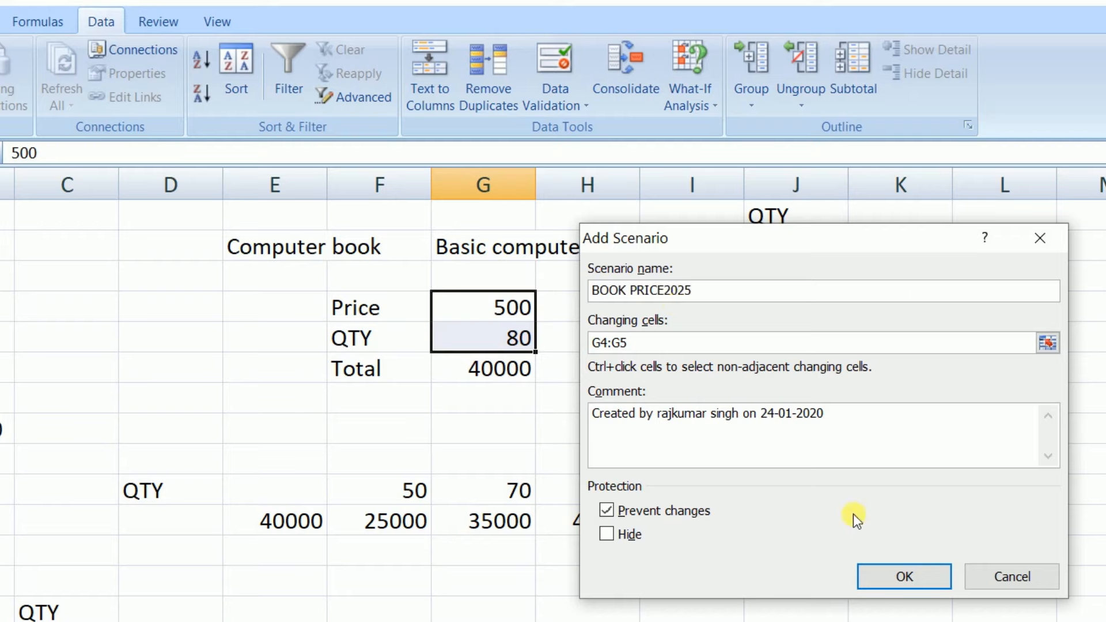
click(907, 577)
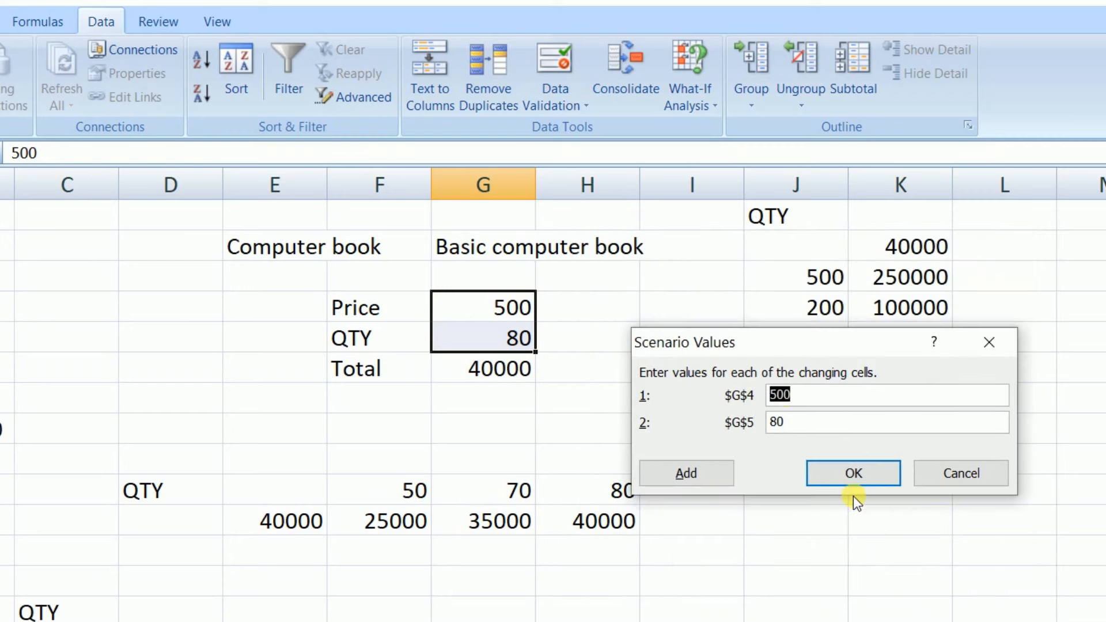
click(863, 472)
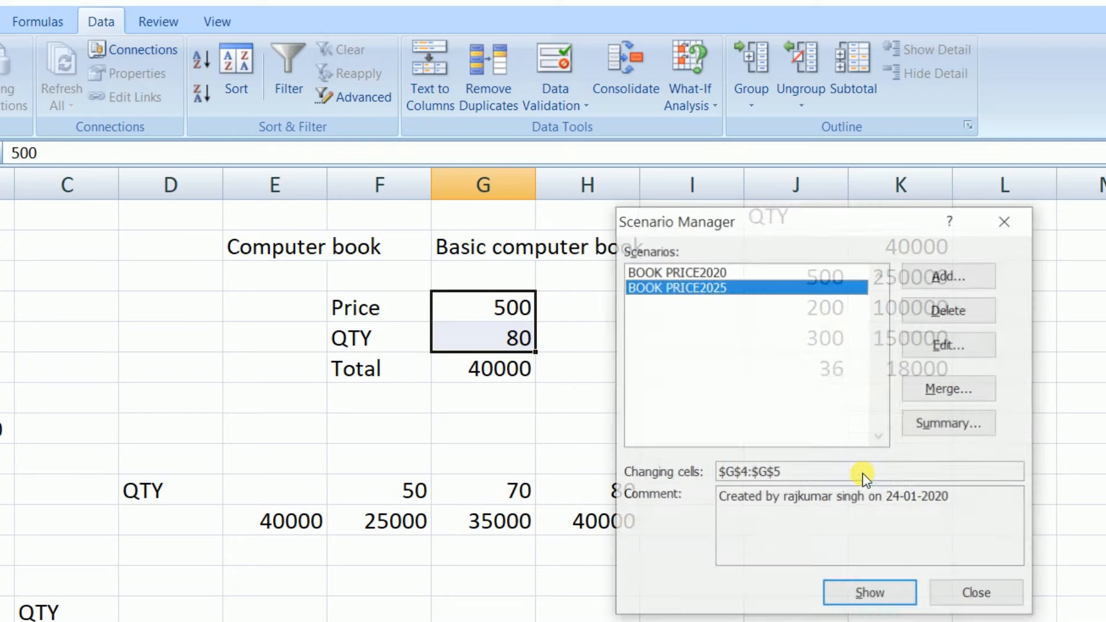
click(655, 272)
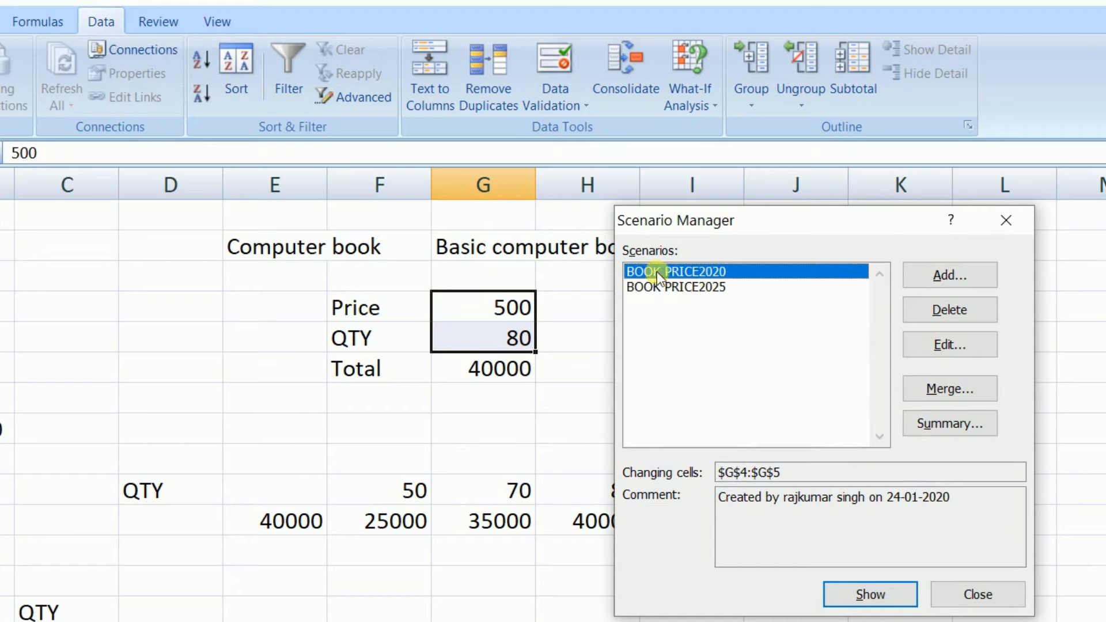
click(719, 288)
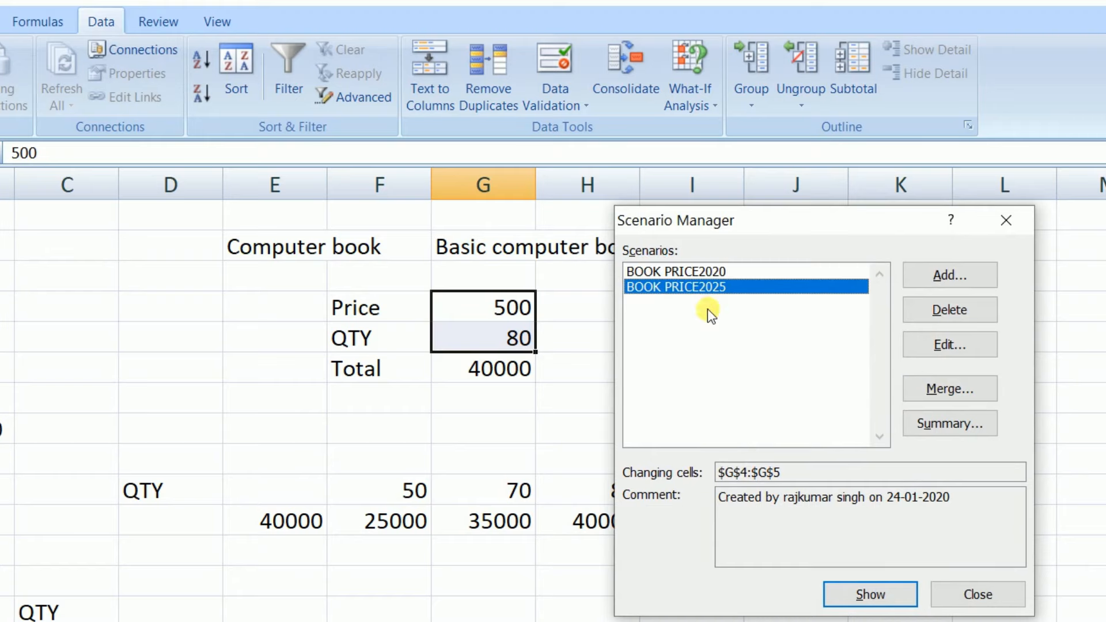
click(979, 595)
Reopen Scenario Manager and apply the BOOK PRICE2020 scenario to the book table again
click(656, 403)
click(522, 433)
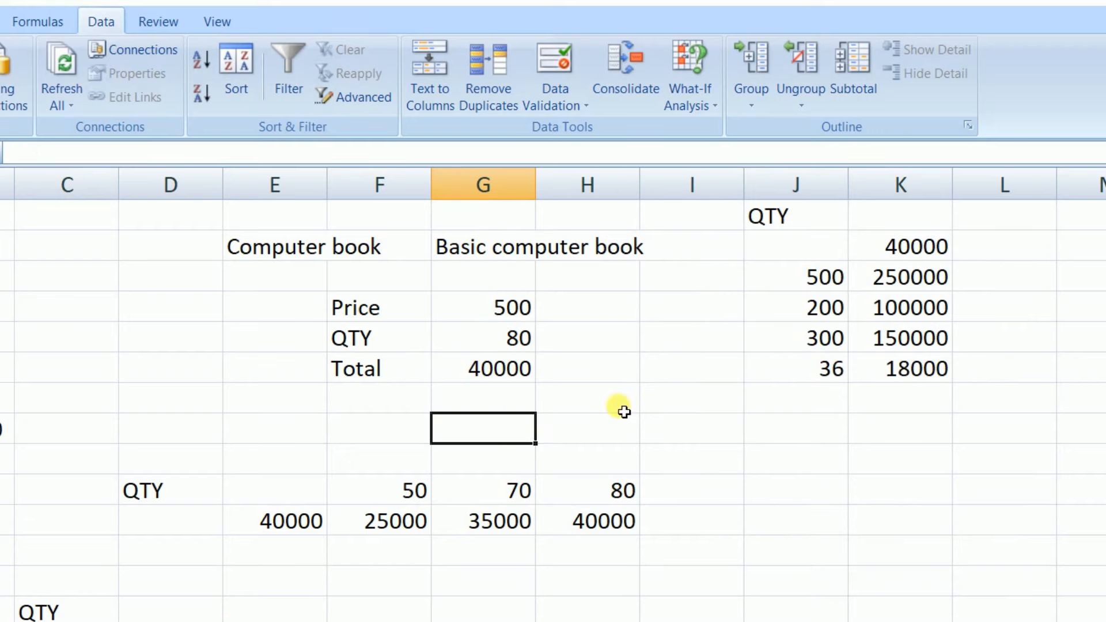
click(703, 90)
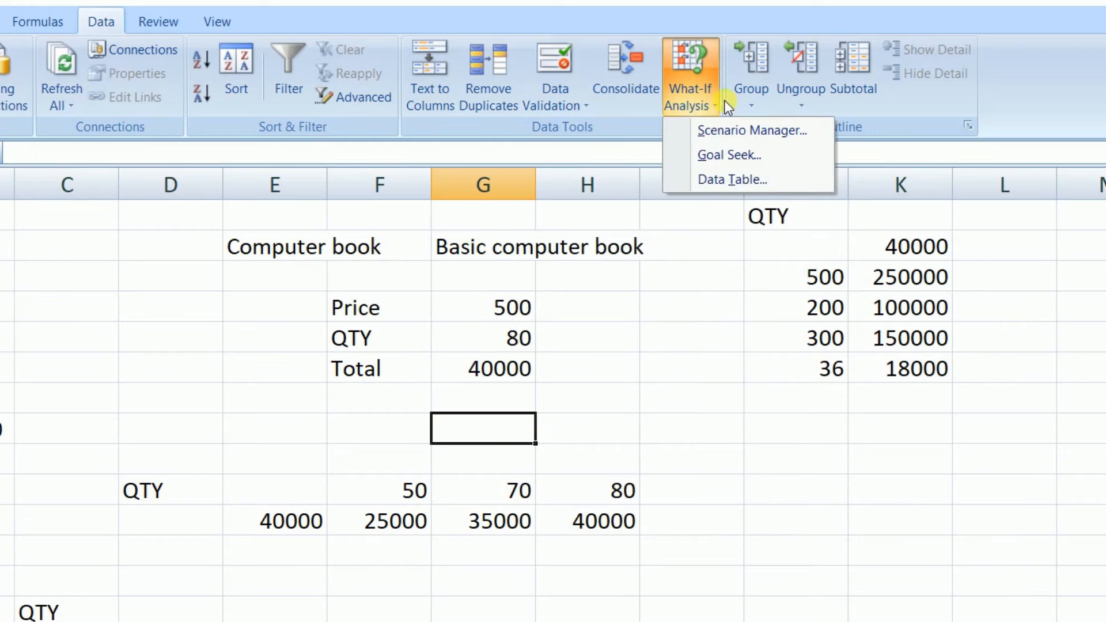
click(760, 130)
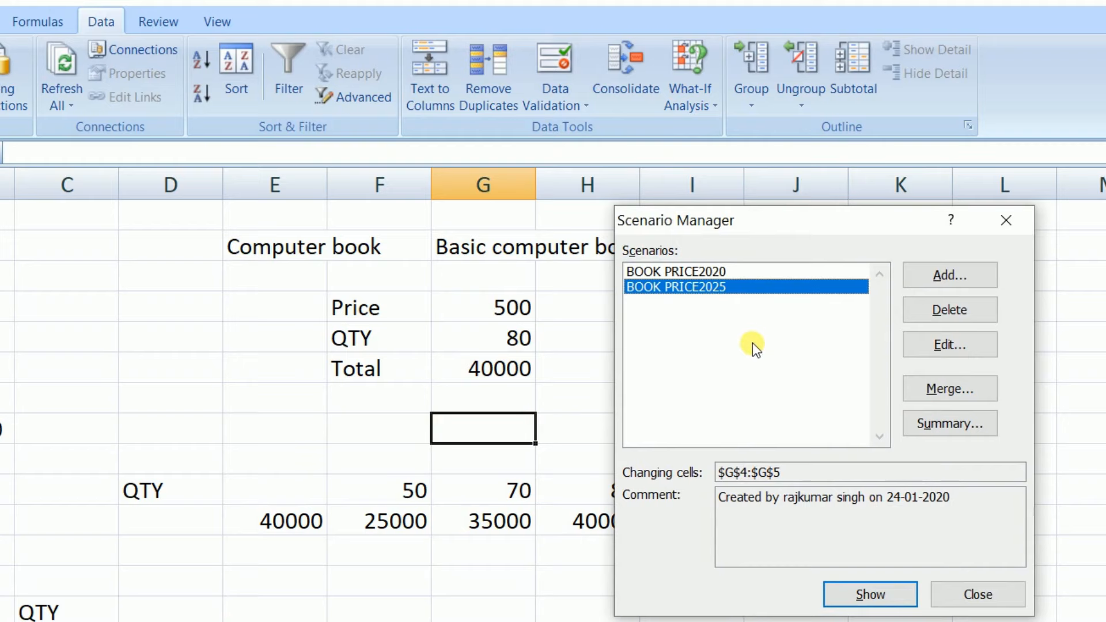
click(714, 272)
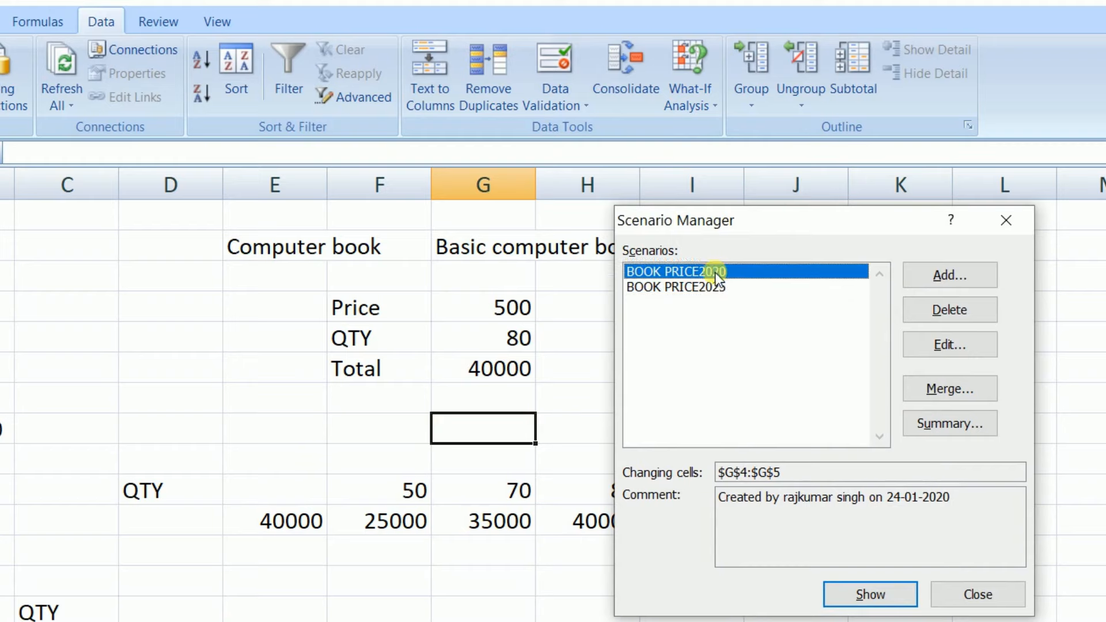
click(876, 592)
click(956, 593)
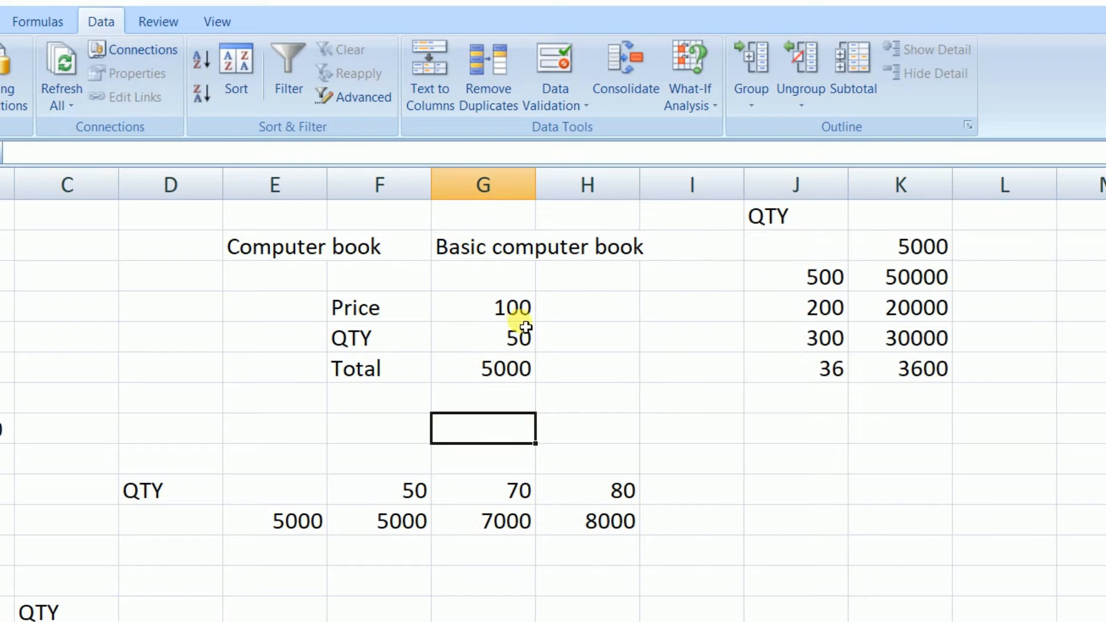